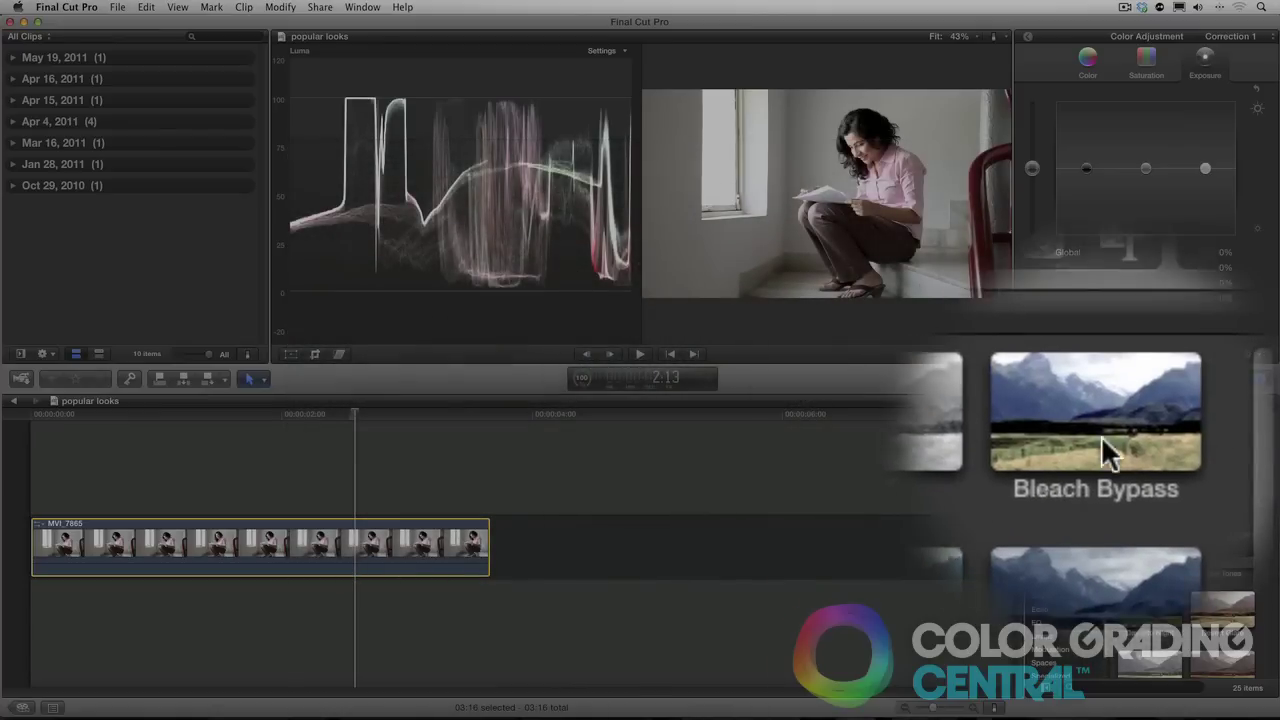
Preview Bleach Bypass, then set Correction 1's shadows to -17% and highlights to +19%.
{"action": "left_click", "coordinate": [1101, 432]}
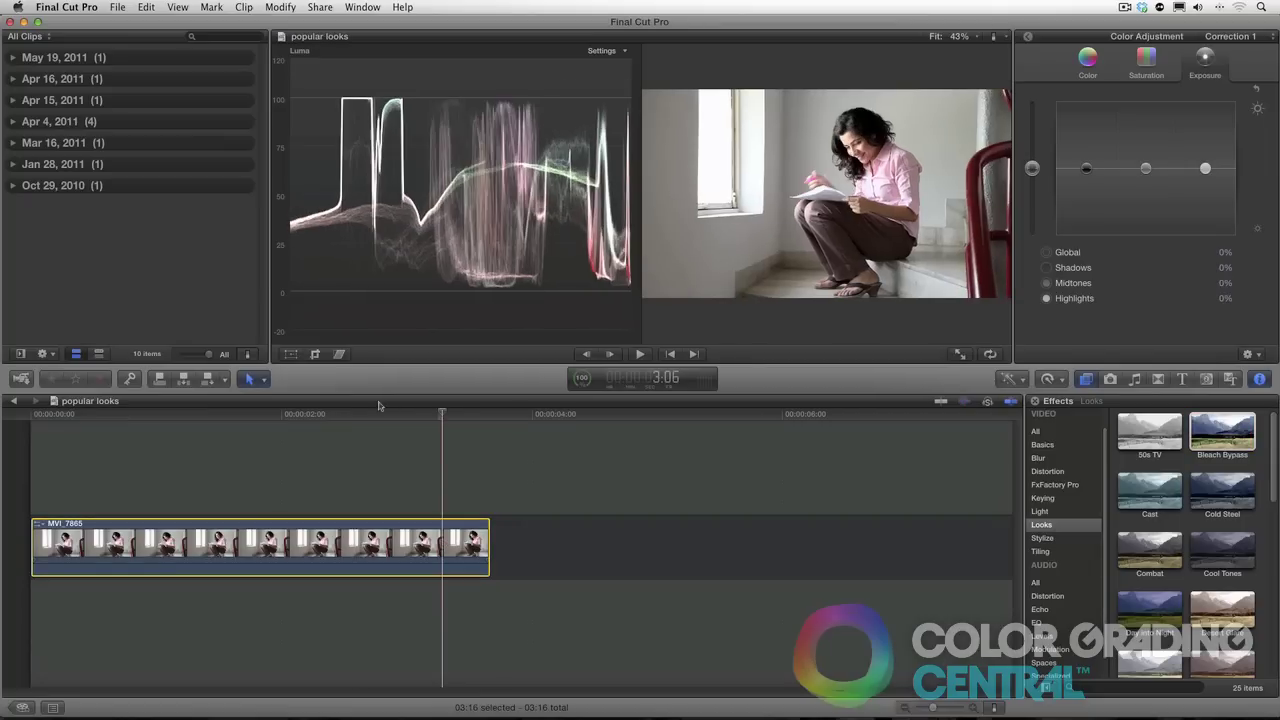
{"action": "mouse_move", "coordinate": [362, 414]}
{"action": "left_mouse_down"}
{"action": "mouse_move", "coordinate": [285, 411]}
{"action": "mouse_move", "coordinate": [362, 413]}
{"action": "left_mouse_up"}
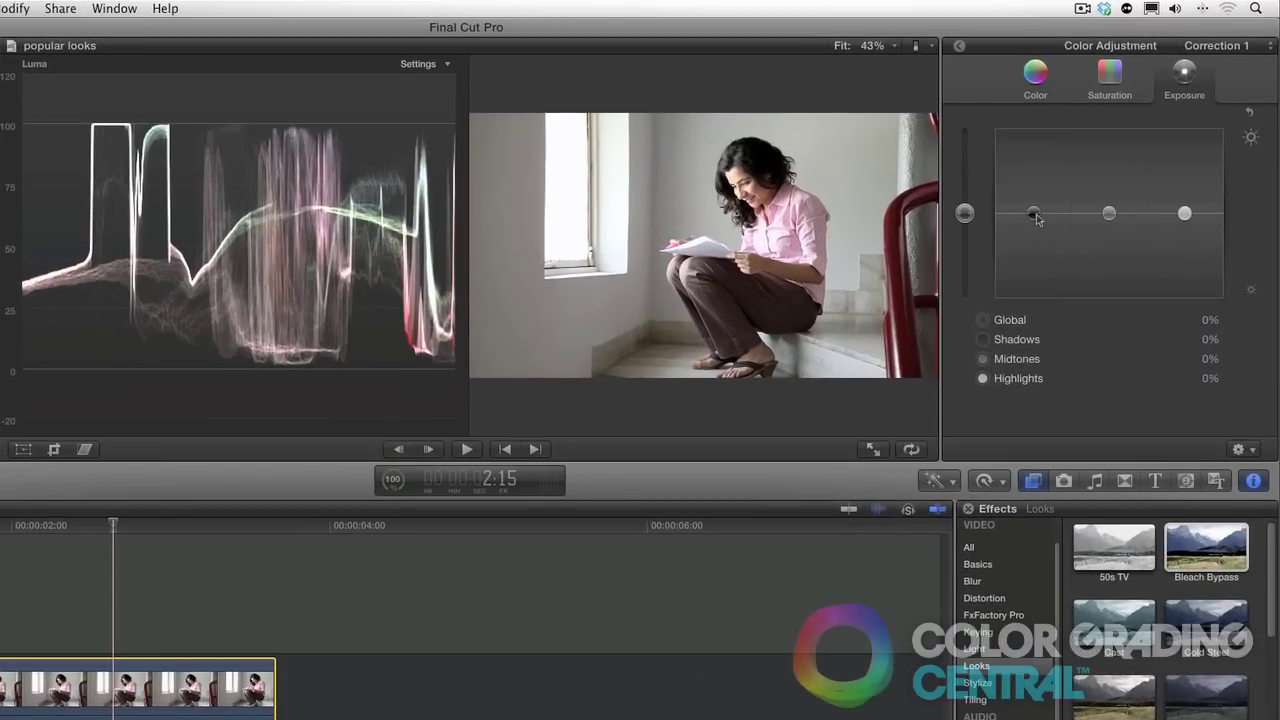
{"action": "left_click_drag", "start_coordinate": [1035, 214], "coordinate": [1037, 232]}
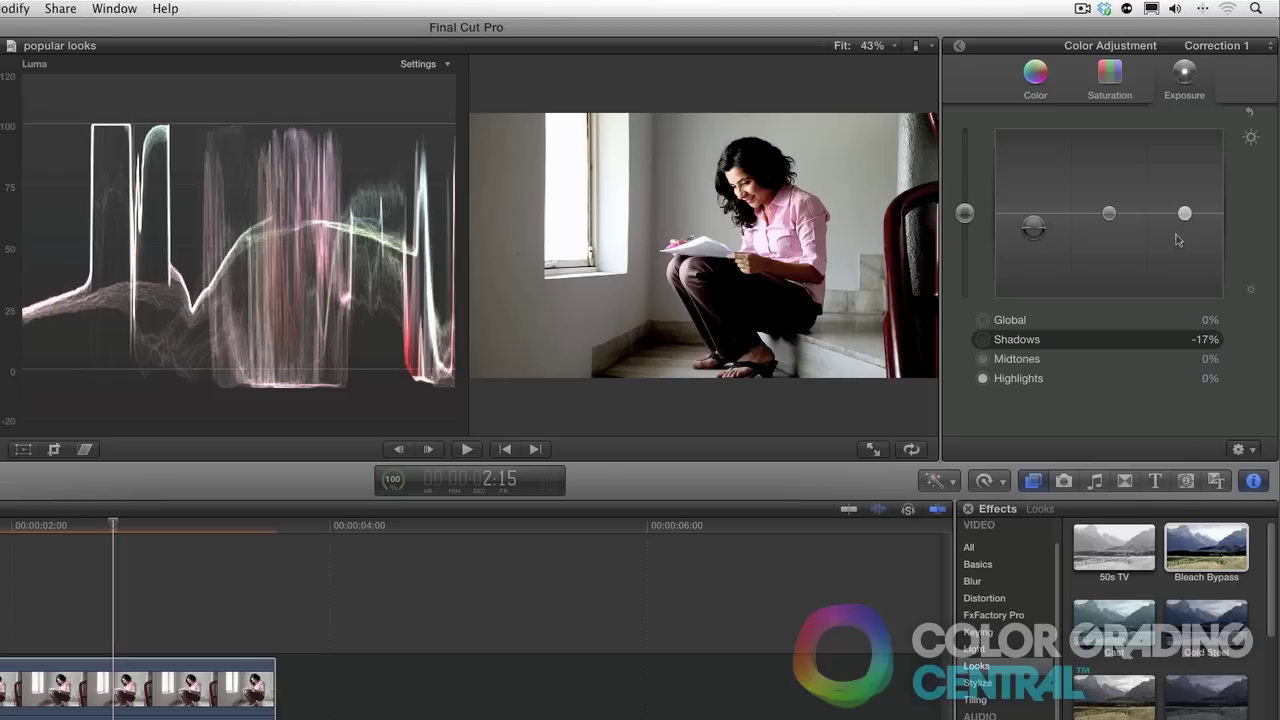
{"action": "left_click", "coordinate": [1185, 213]}
{"action": "left_click_drag", "start_coordinate": [1185, 213], "coordinate": [1185, 198]}
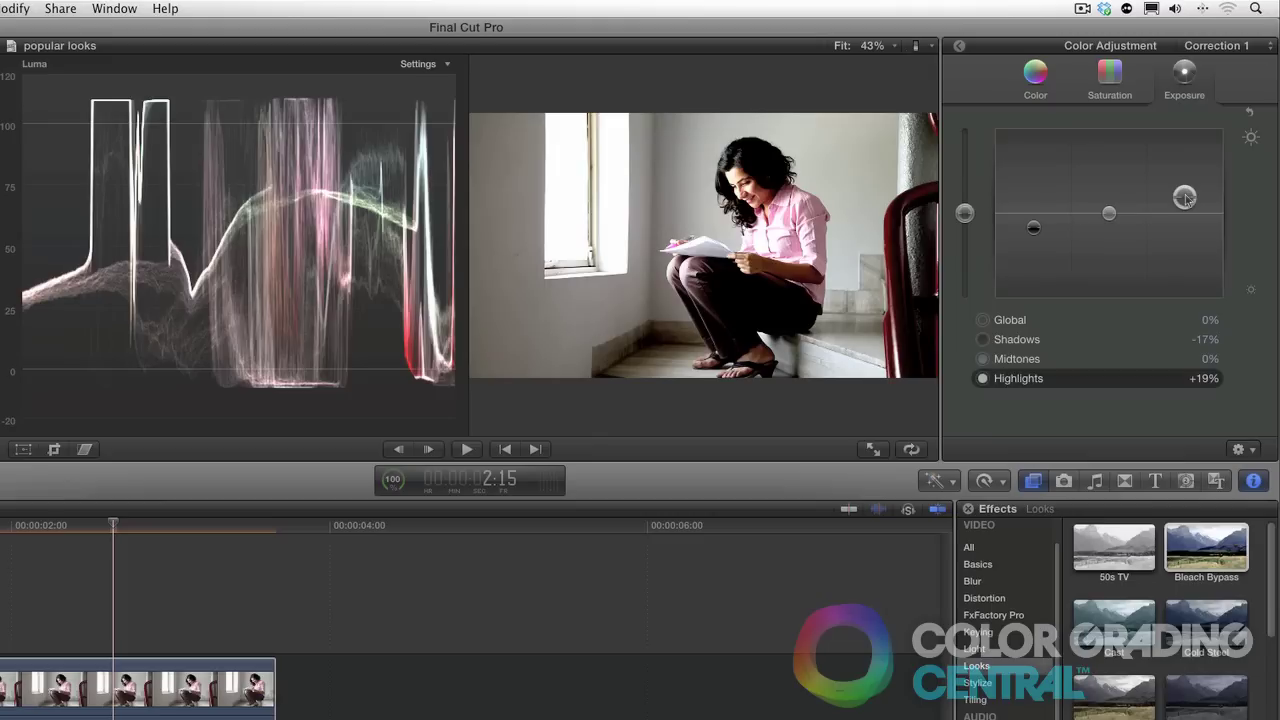
Lower the clip's global saturation to -31%.
{"action": "left_click", "coordinate": [1110, 78]}
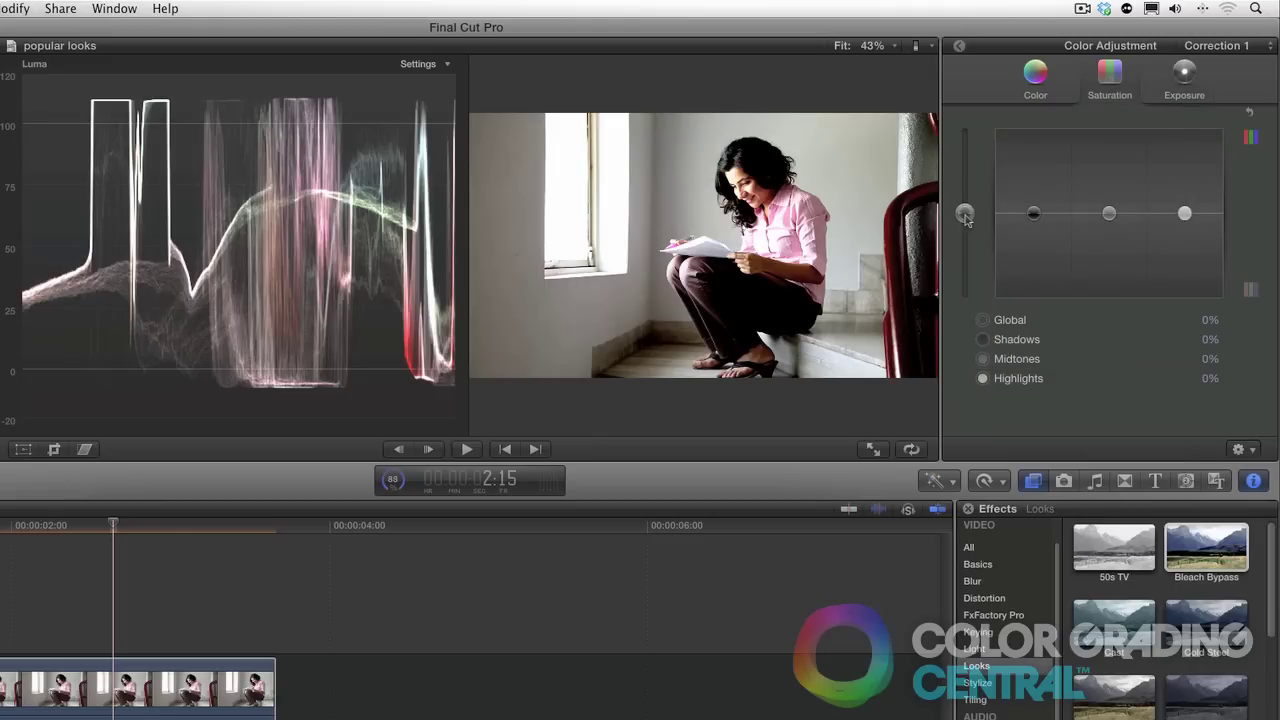
{"action": "left_click_drag", "start_coordinate": [965, 216], "coordinate": [967, 246]}
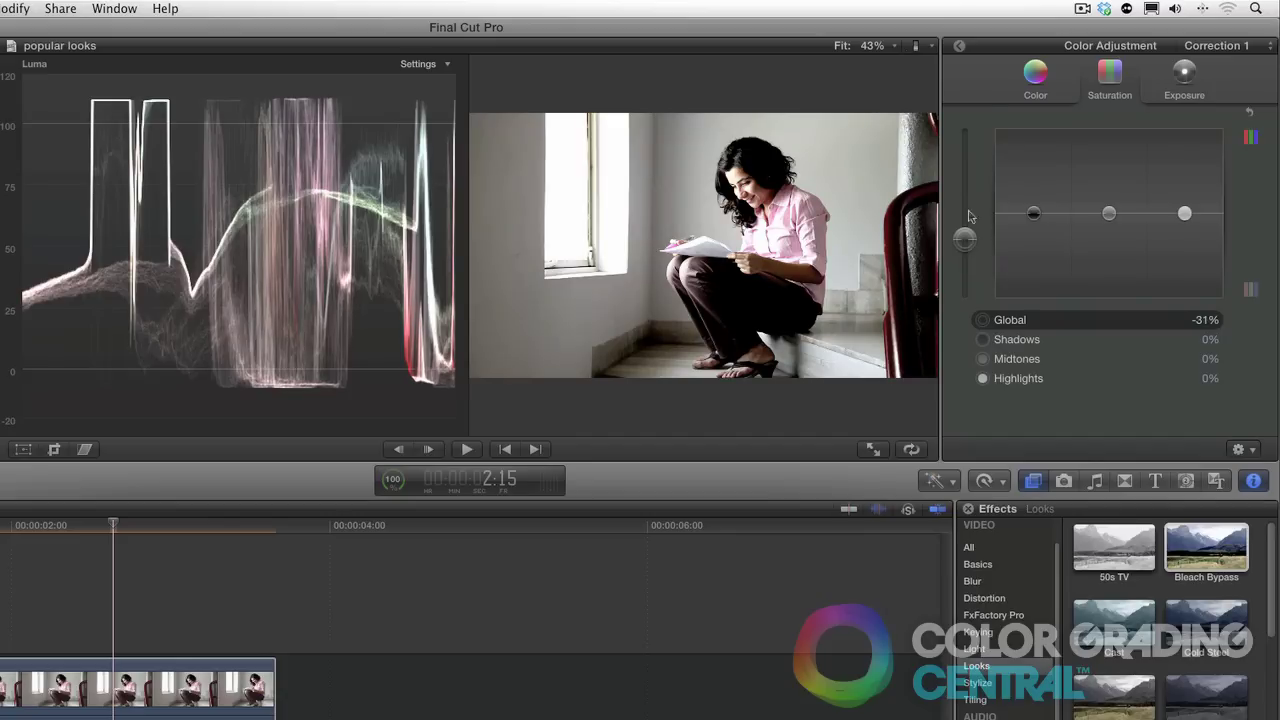
{"action": "left_click", "coordinate": [958, 46]}
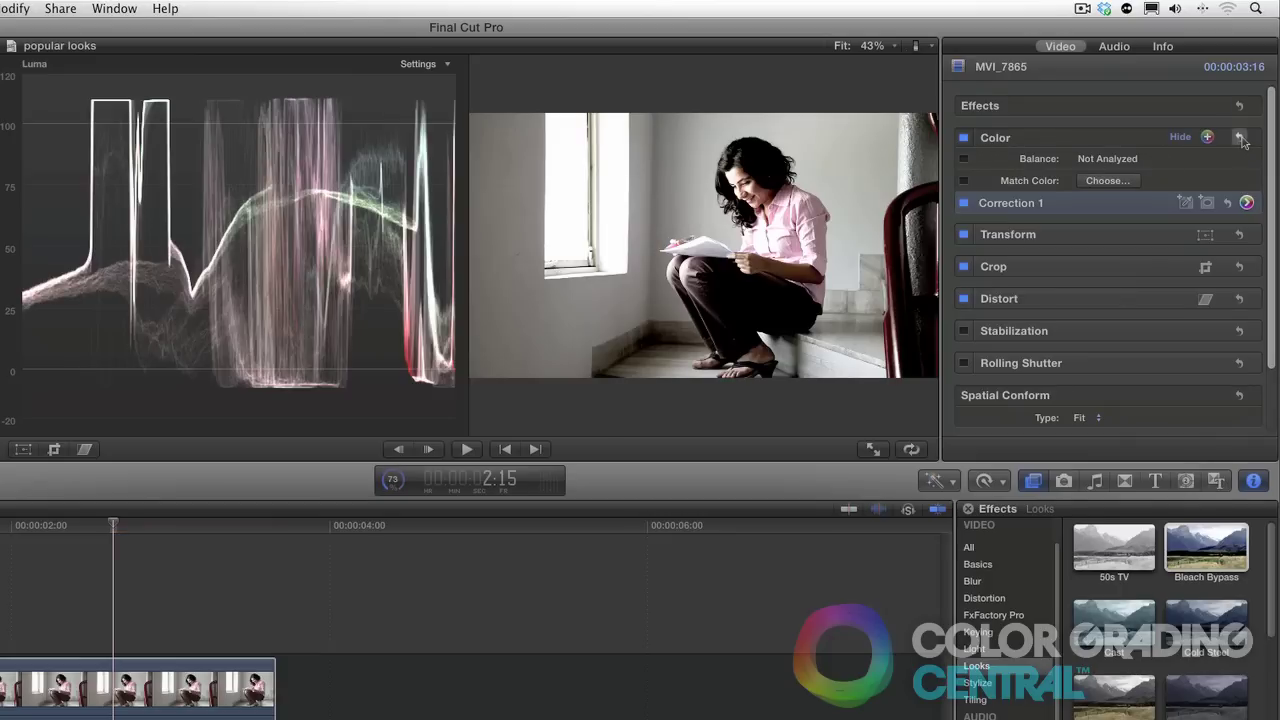
Reset the colour correction and paste a duplicate of the clip after the original.
{"action": "left_click", "coordinate": [1239, 137]}
{"action": "left_click", "coordinate": [159, 712]}
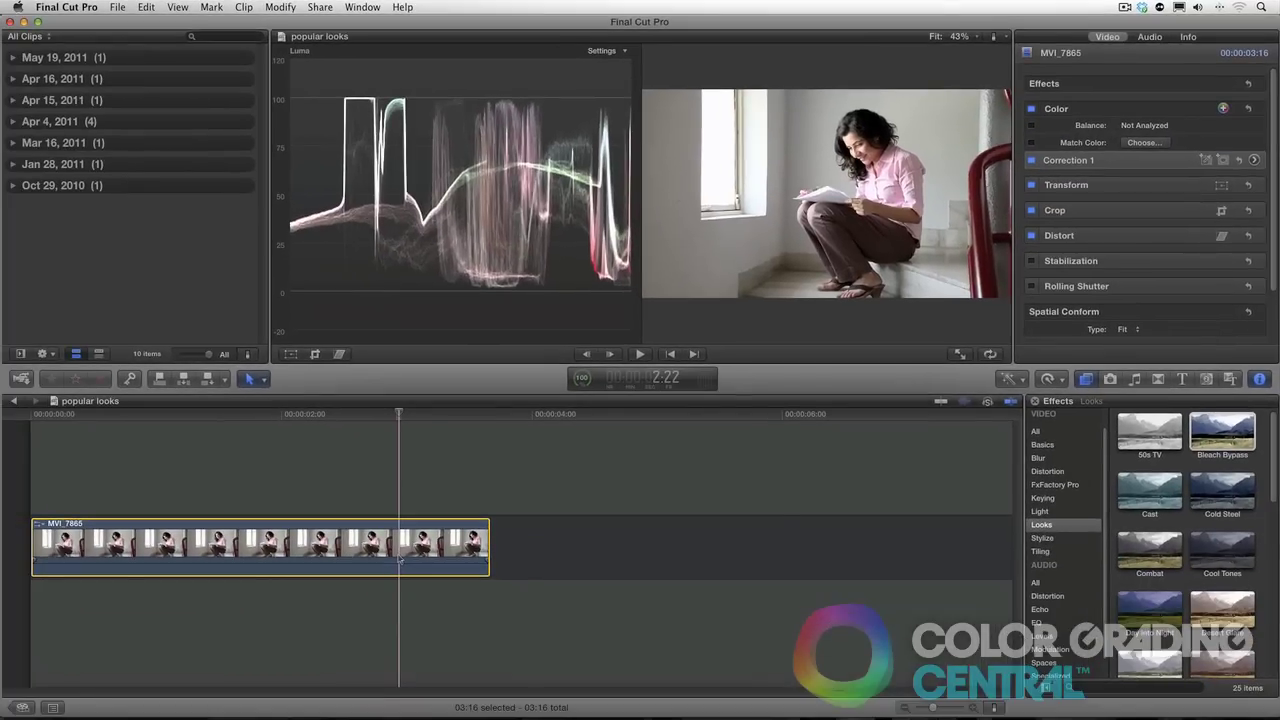
{"action": "key", "text": "super+c"}
{"action": "key", "text": "End"}
{"action": "key", "text": "super+v"}
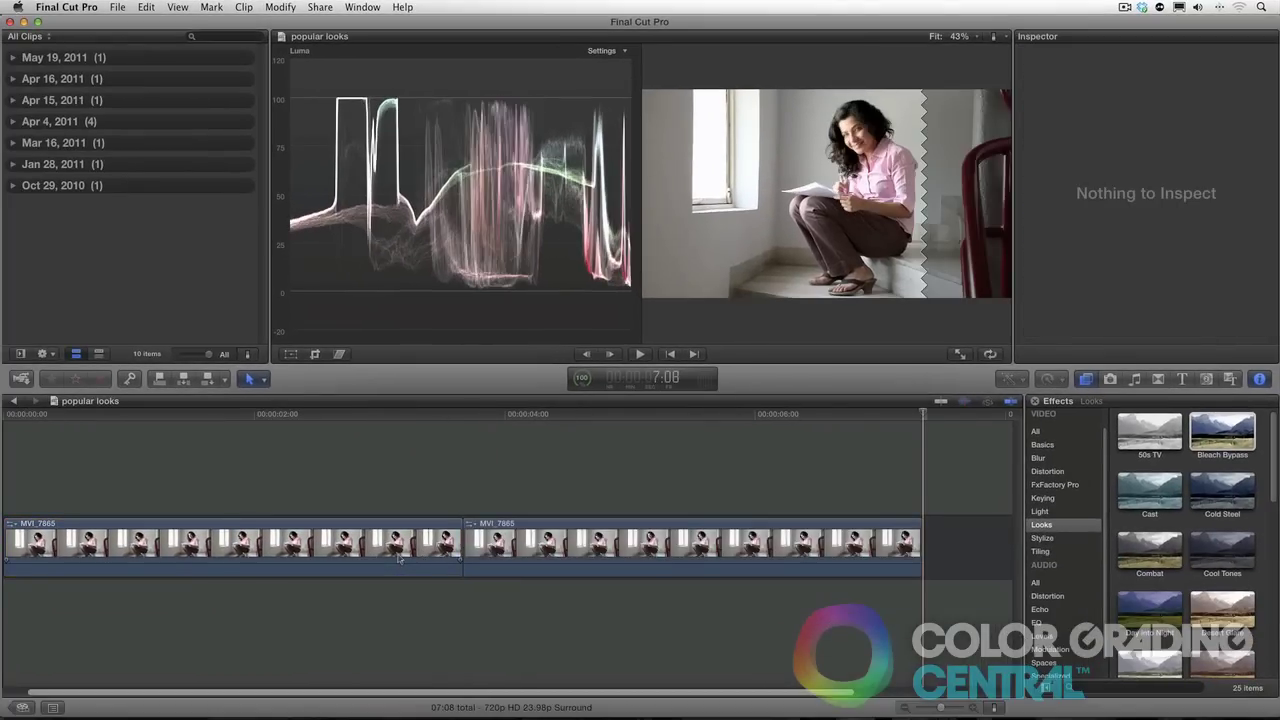
Move the duplicate above the main storyline, aligned to the timeline start.
{"action": "left_click", "coordinate": [544, 548]}
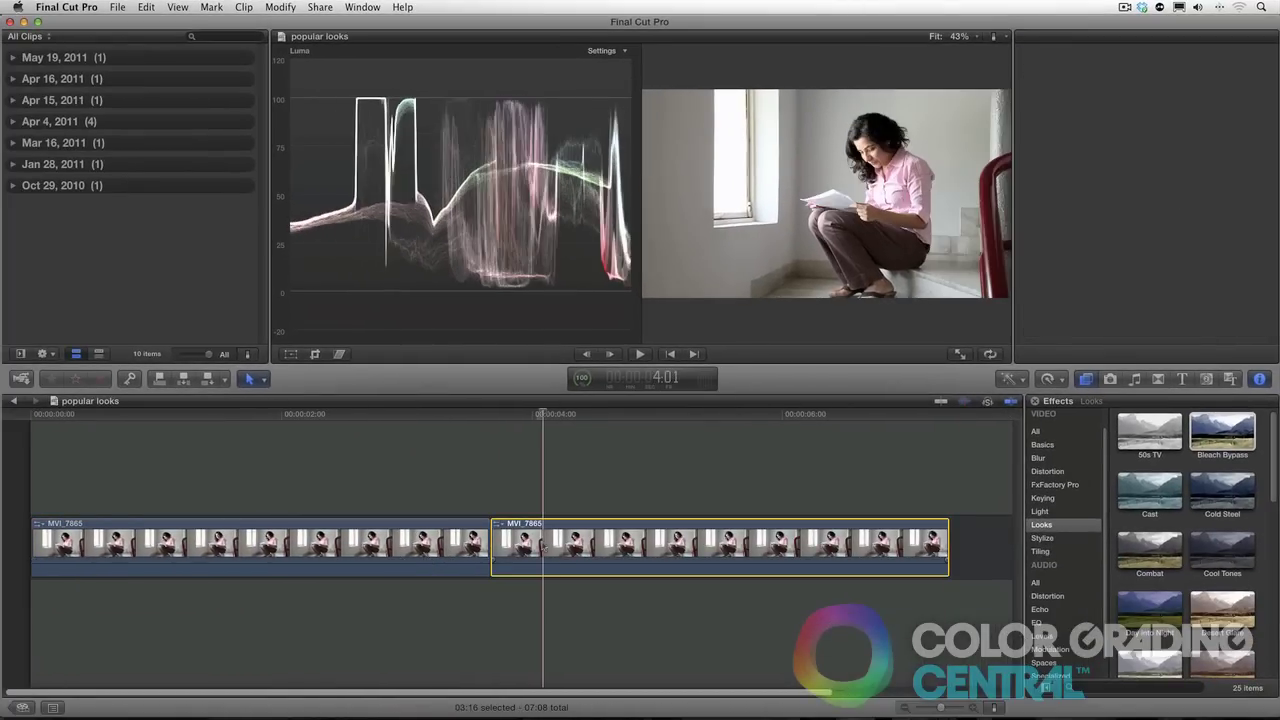
{"action": "left_click_drag", "start_coordinate": [594, 551], "coordinate": [437, 505]}
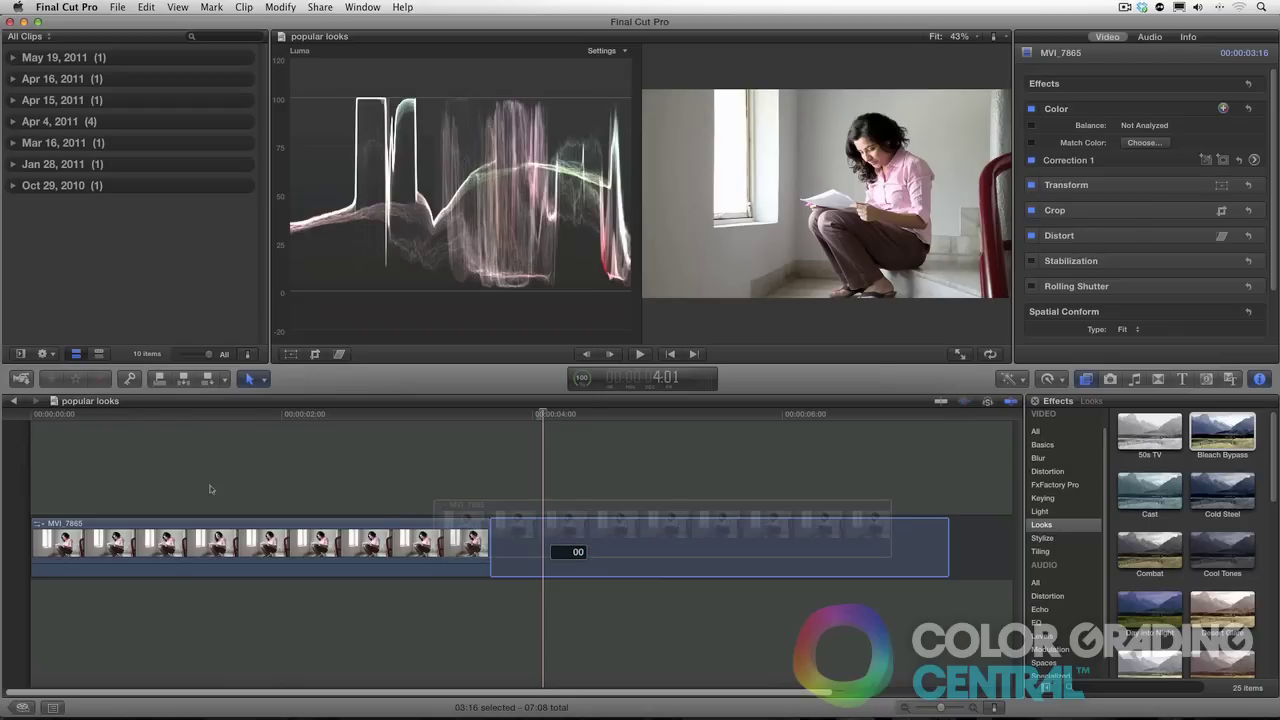
{"action": "left_click_drag", "start_coordinate": [193, 489], "coordinate": [139, 489]}
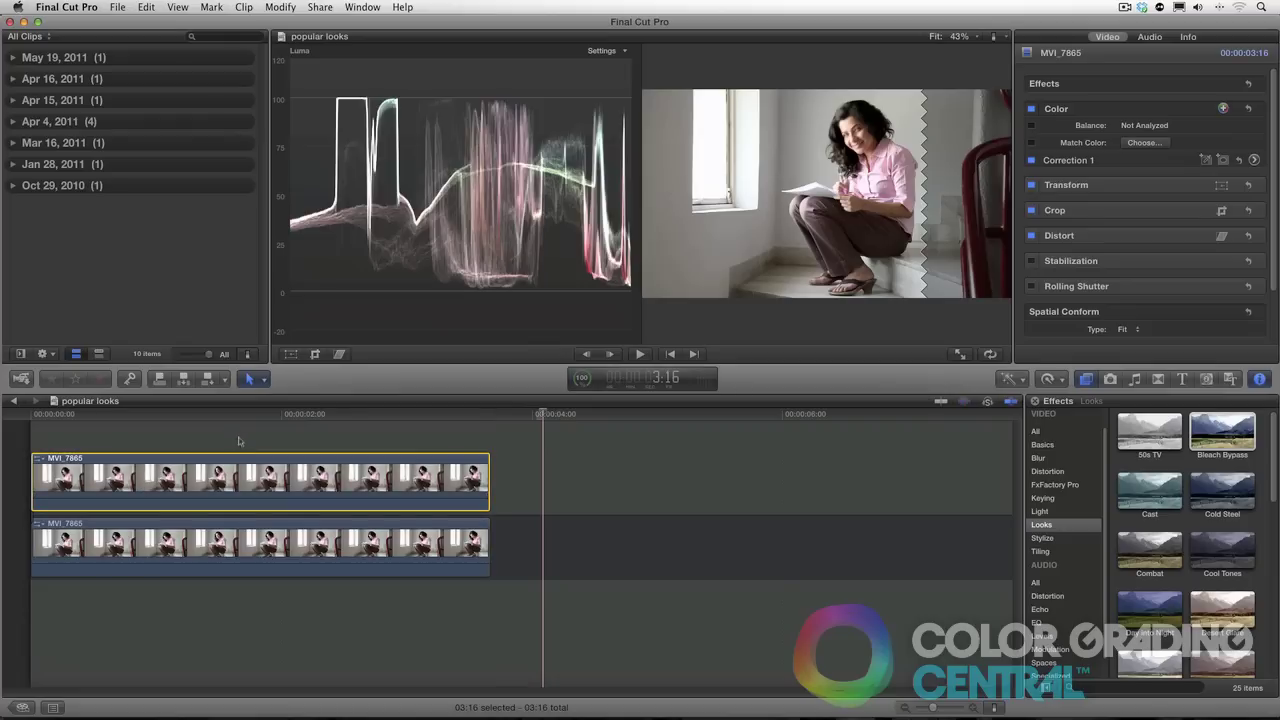
Drain the top copy's global saturation to -100% so it turns black and white.
{"action": "left_click", "coordinate": [275, 413]}
{"action": "left_click", "coordinate": [289, 474]}
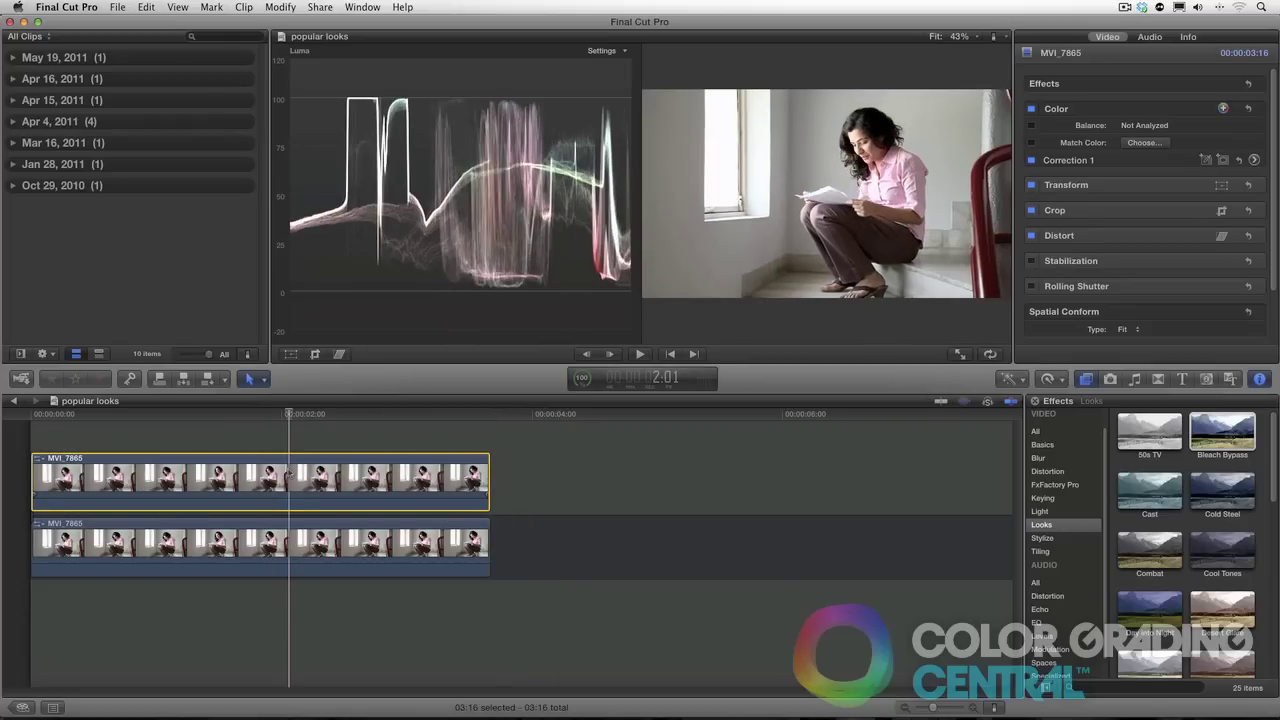
{"action": "left_click", "coordinate": [1254, 160]}
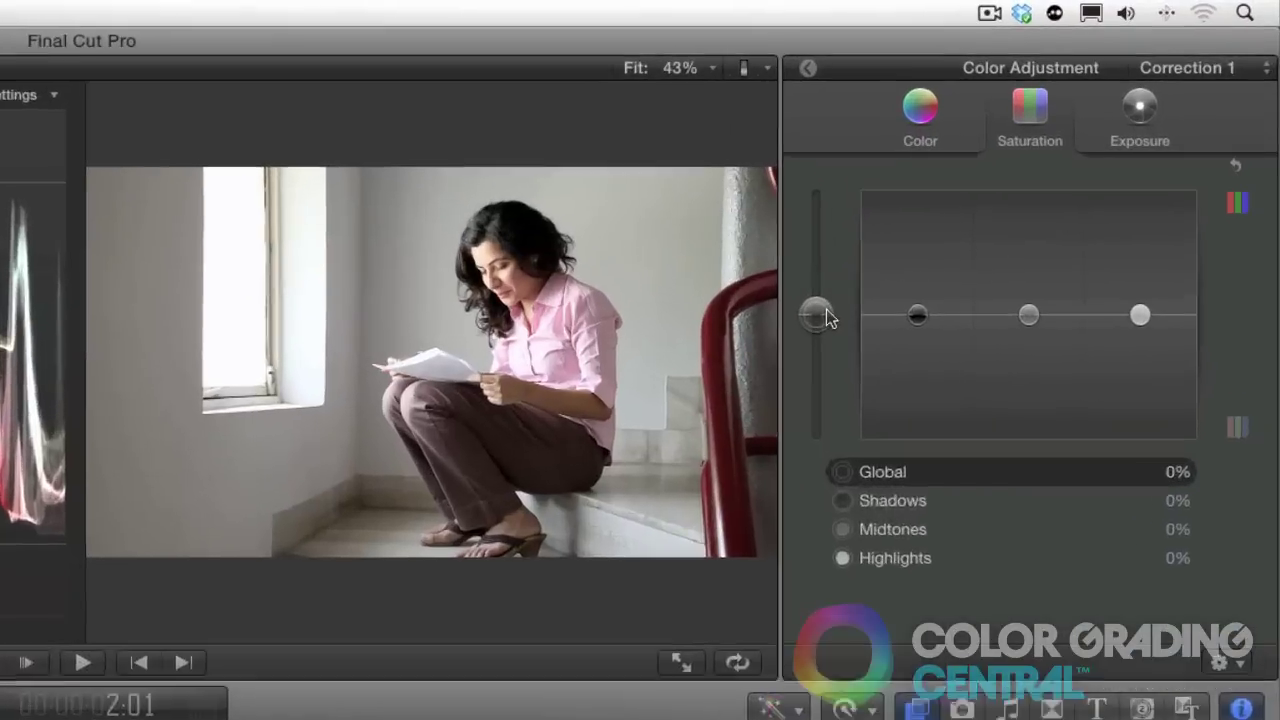
{"action": "left_click_drag", "start_coordinate": [1032, 167], "coordinate": [1028, 250]}
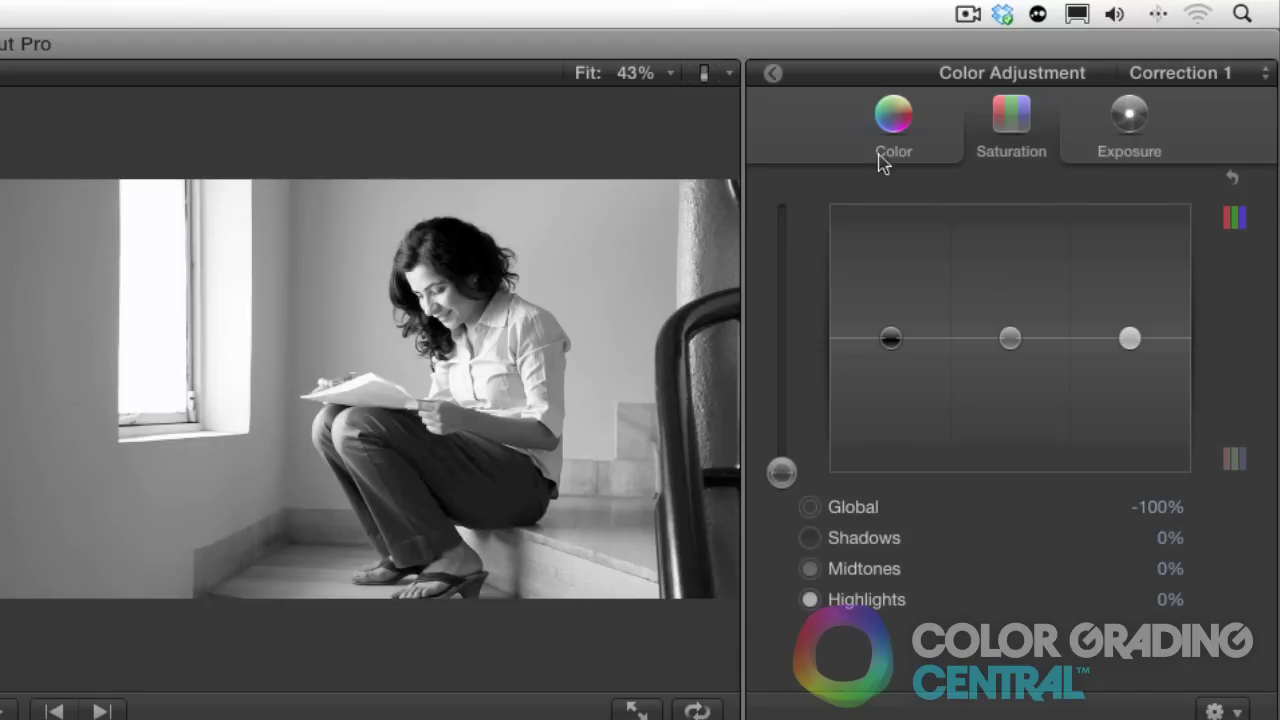
{"action": "left_click", "coordinate": [772, 75]}
Blend the copy in Overlay mode at 64.5% opacity, then turn the correction off to compare.
{"action": "scroll", "coordinate": [957, 490], "scroll_direction": "down", "scroll_amount": 3}
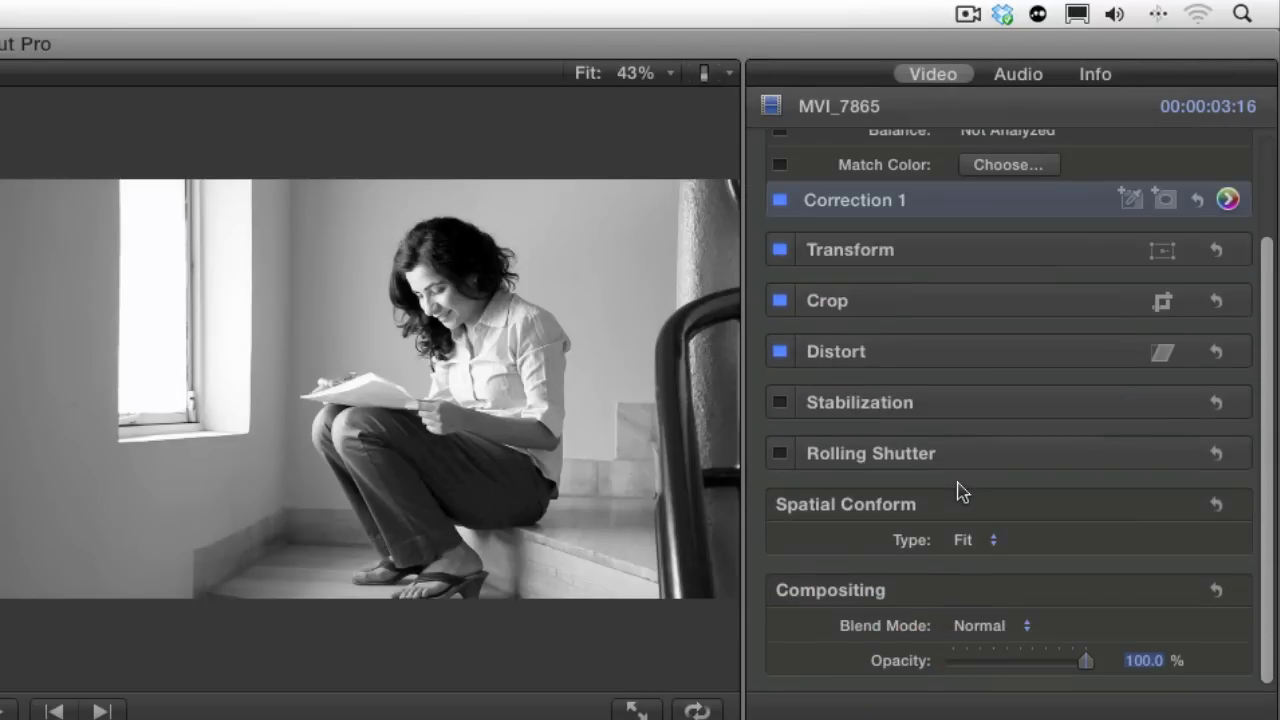
{"action": "left_click", "coordinate": [1028, 627]}
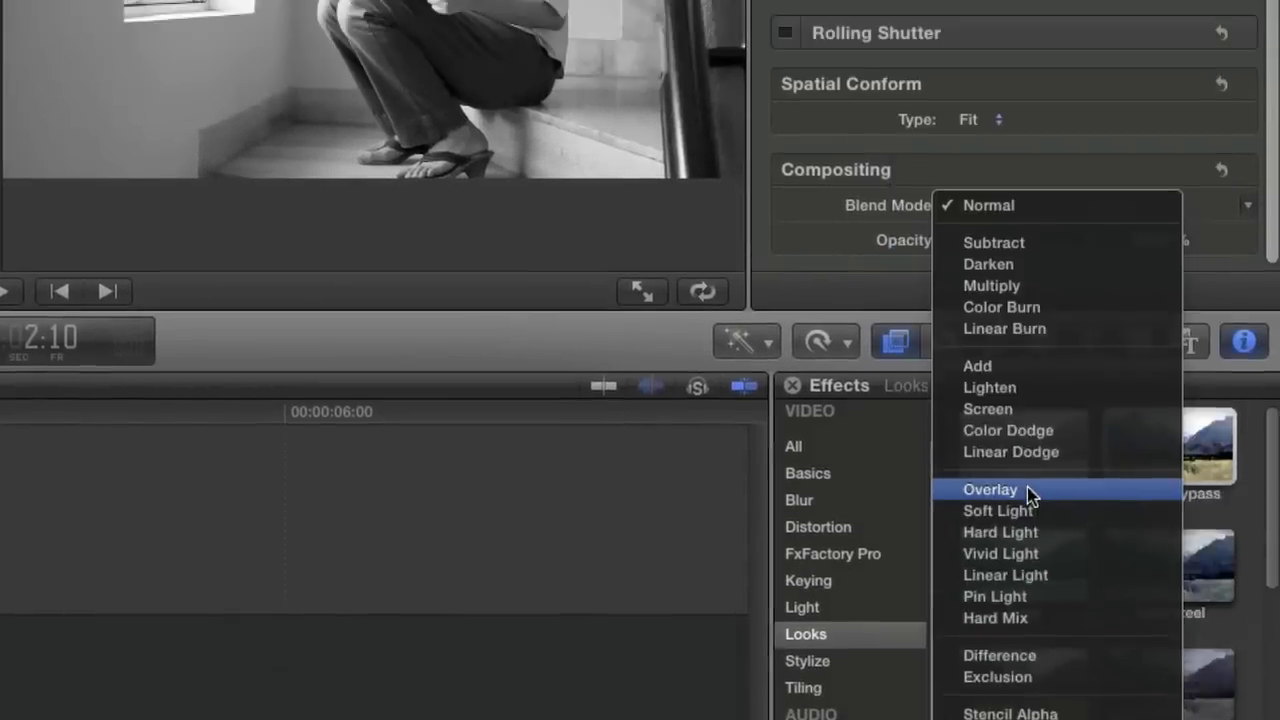
{"action": "left_click", "coordinate": [1000, 379]}
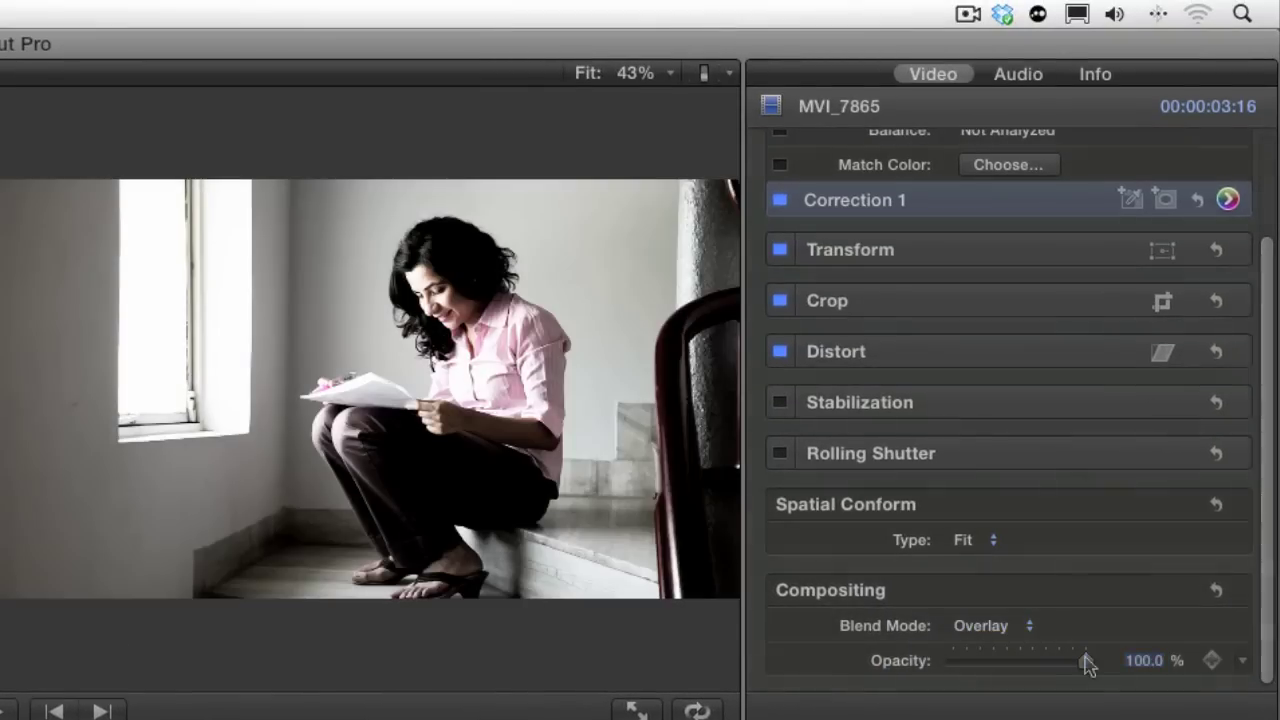
{"action": "left_click_drag", "start_coordinate": [1086, 660], "coordinate": [1039, 660]}
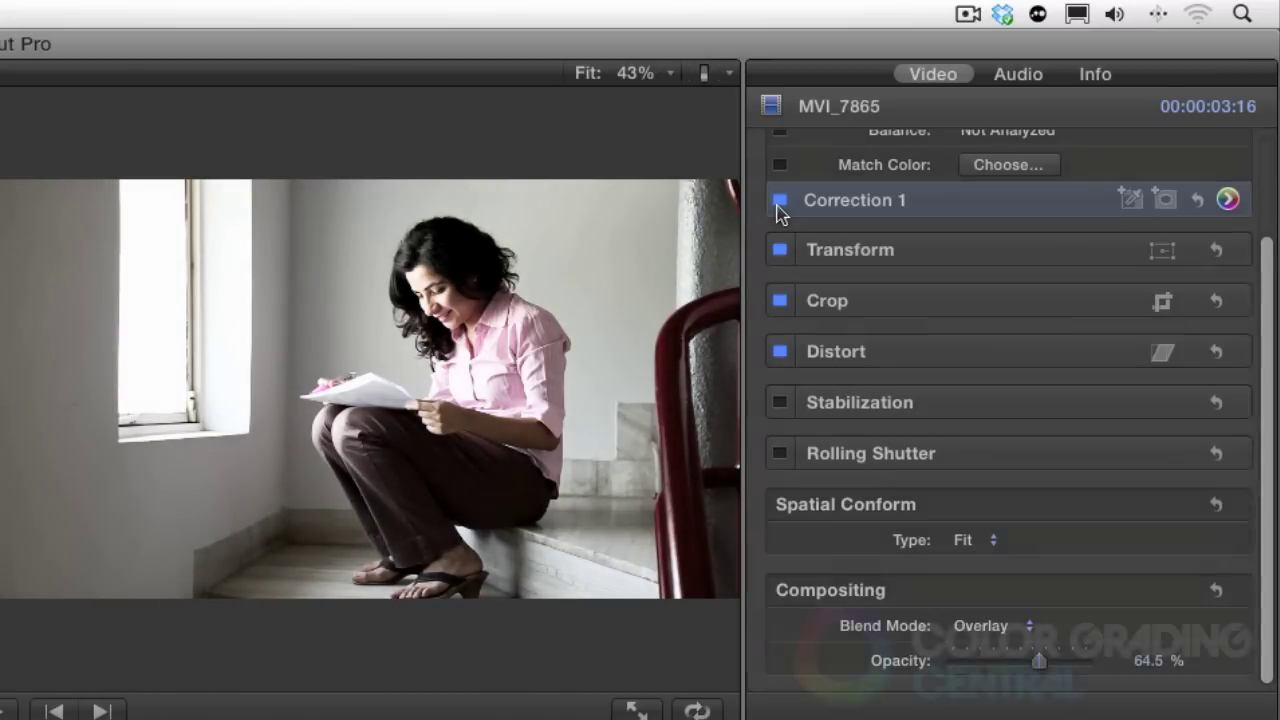
{"action": "left_click", "coordinate": [780, 201]}
Re-enable the correction and set the top copy's blend mode back to Normal.
{"action": "left_click", "coordinate": [780, 201]}
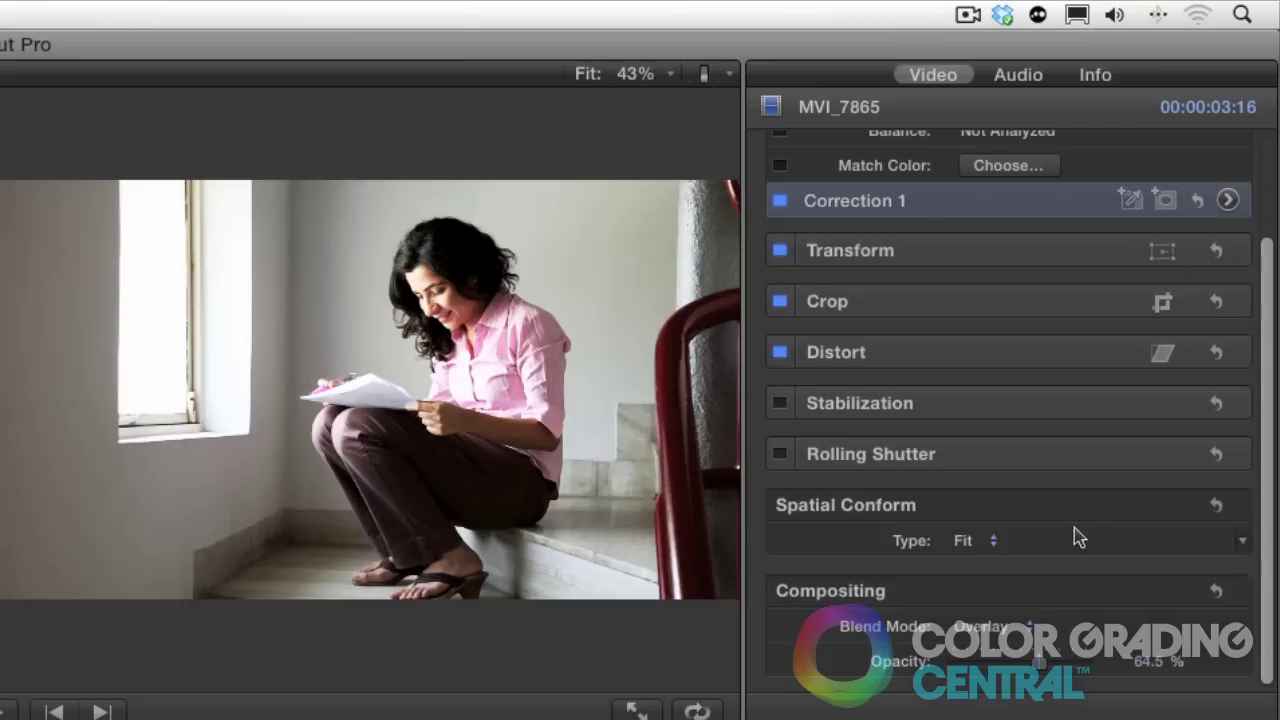
{"action": "left_click", "coordinate": [1030, 630]}
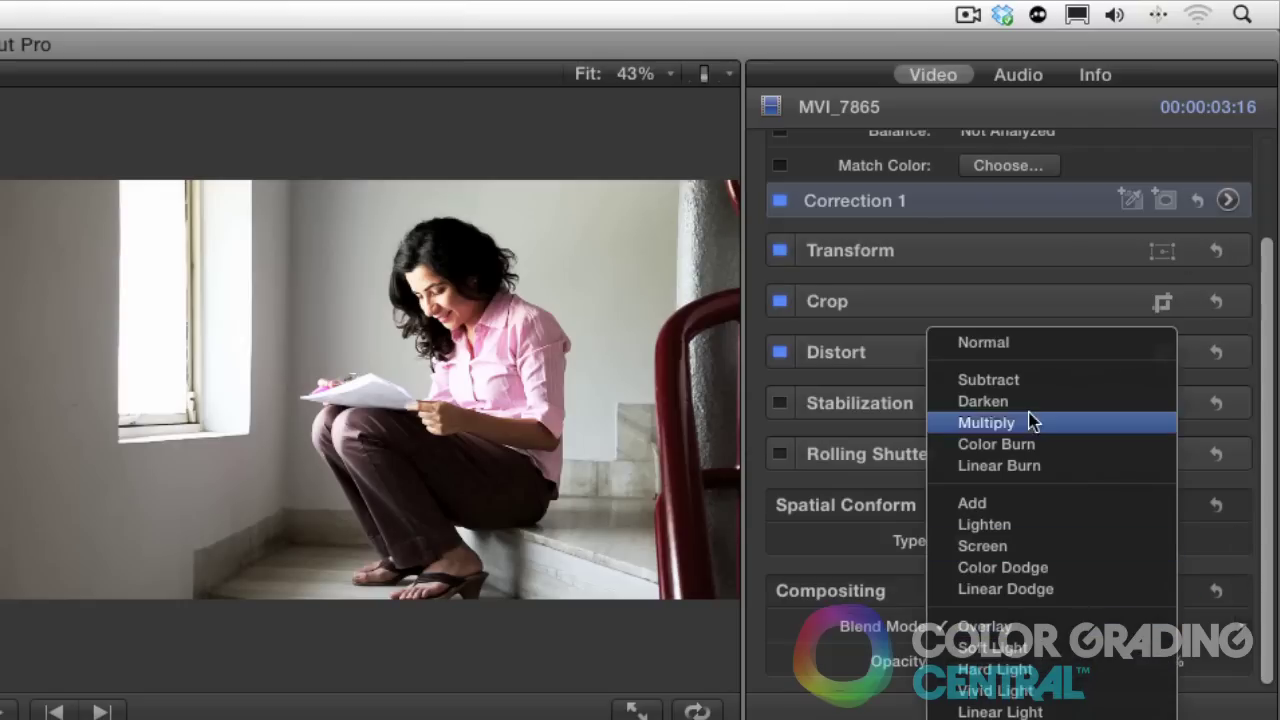
{"action": "left_click", "coordinate": [1026, 348]}
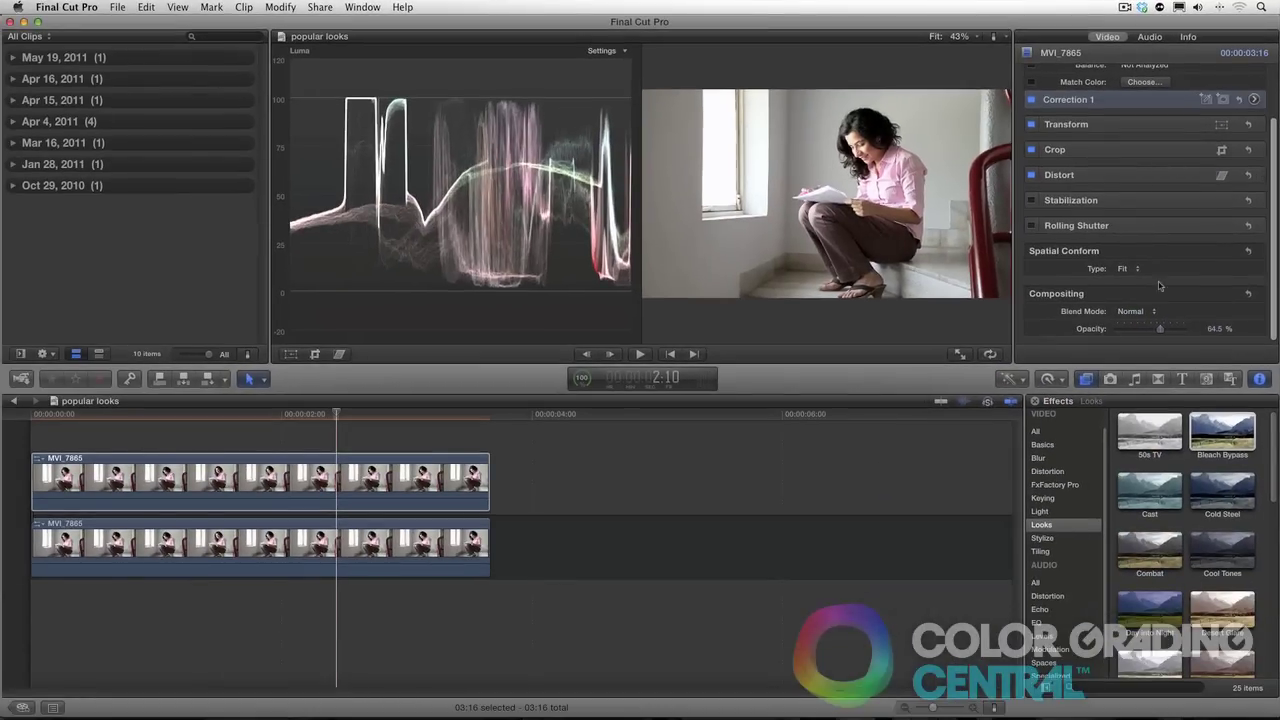
Apply the Bleach Bypass look to the top copy.
{"action": "left_click", "coordinate": [415, 494]}
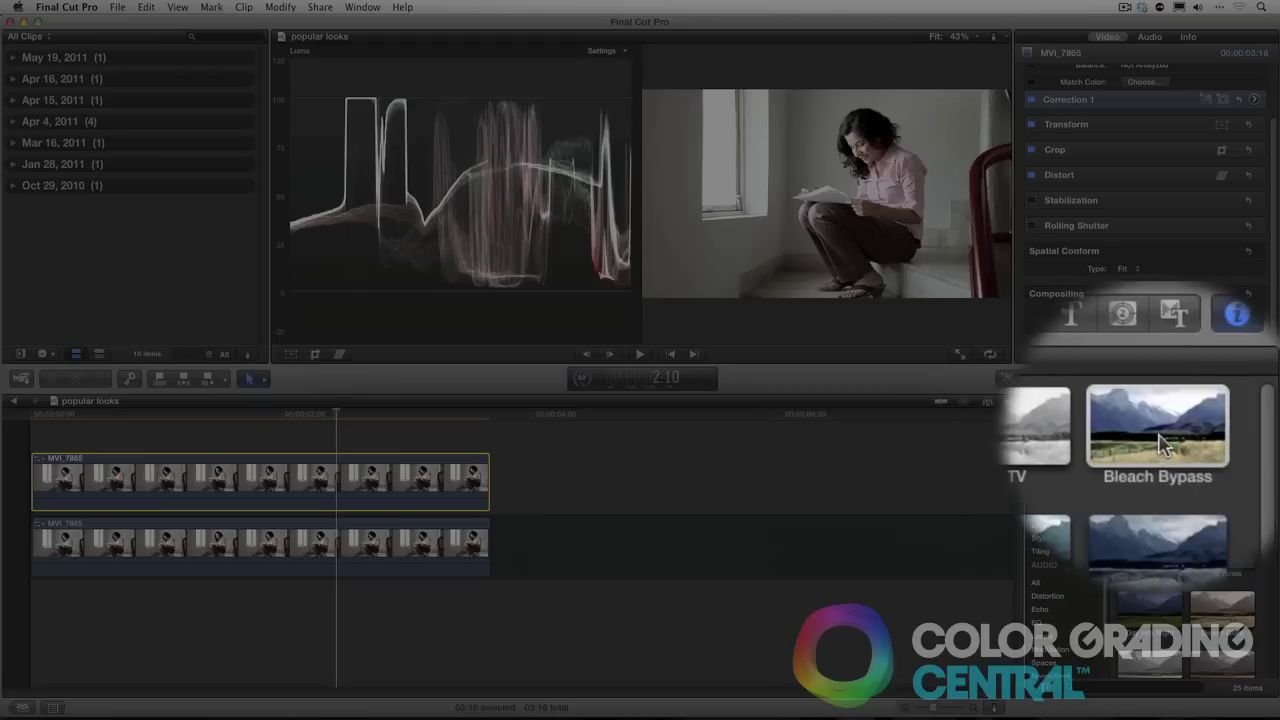
{"action": "double_click", "coordinate": [1222, 432]}
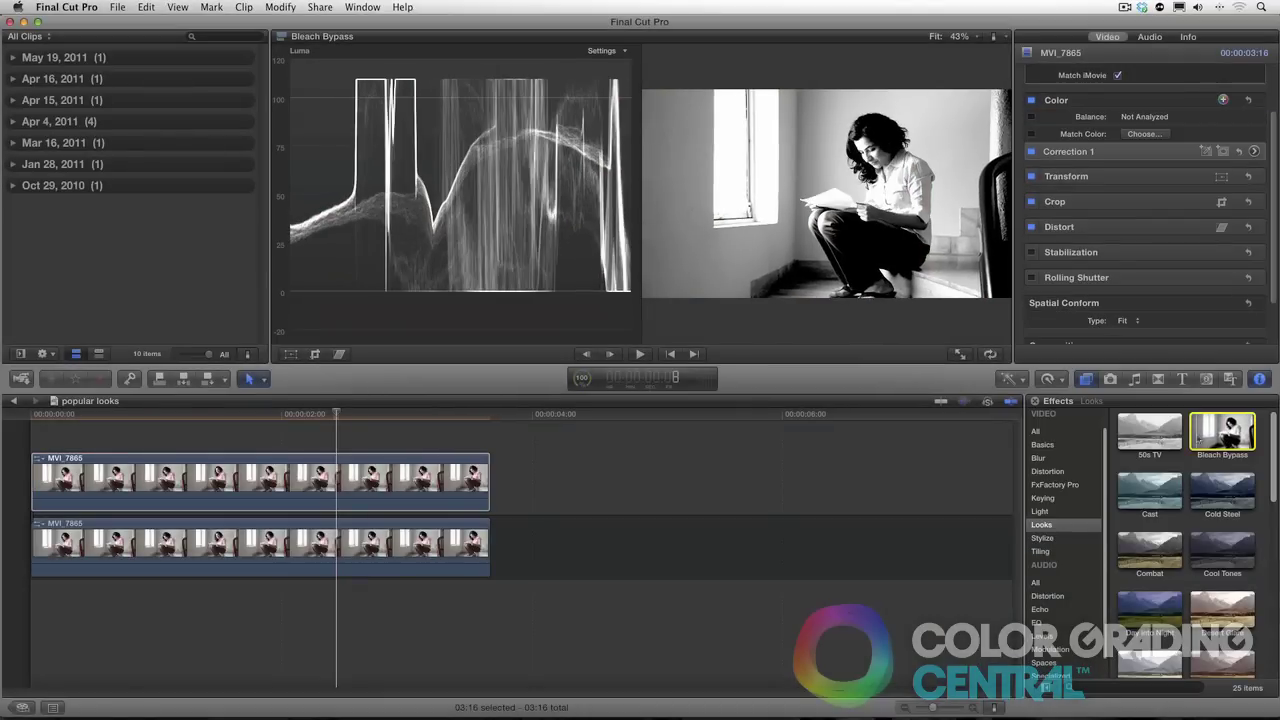
{"action": "left_click", "coordinate": [380, 500]}
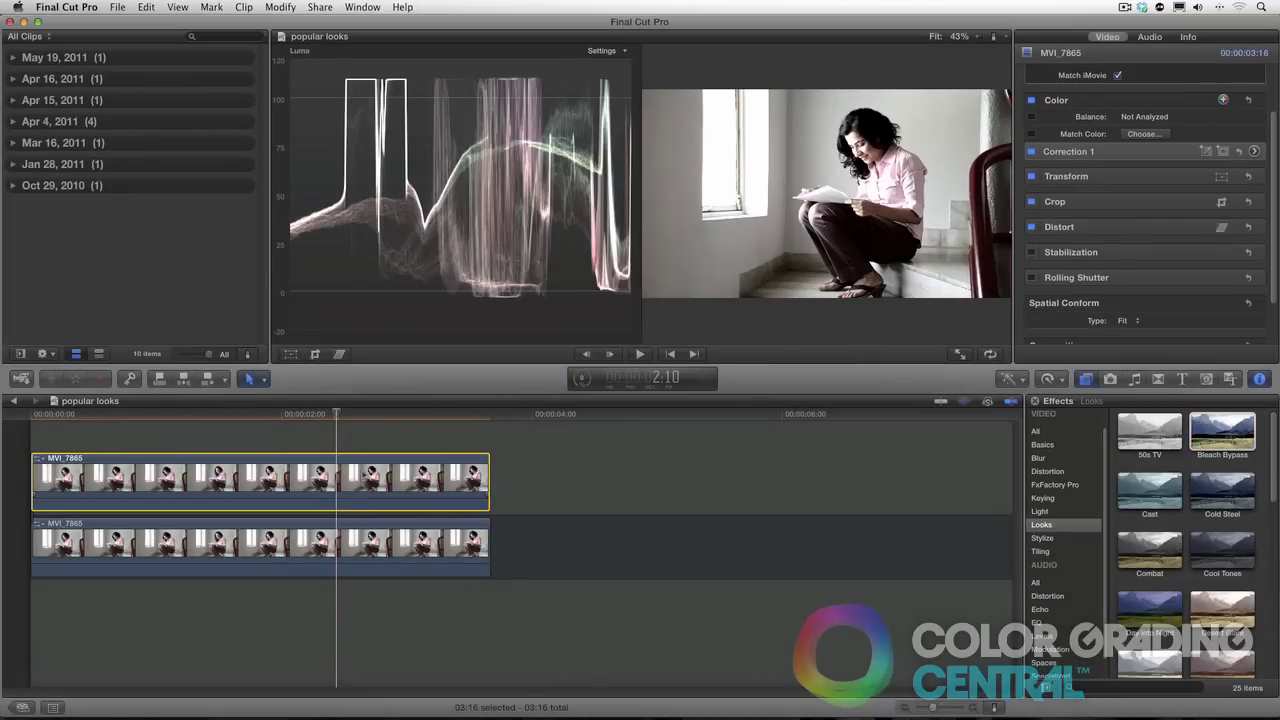
Try a weaker Bleach Bypass amount, restore it to 100, then delete the effect.
{"action": "scroll", "coordinate": [1145, 148], "scroll_direction": "up", "scroll_amount": 3}
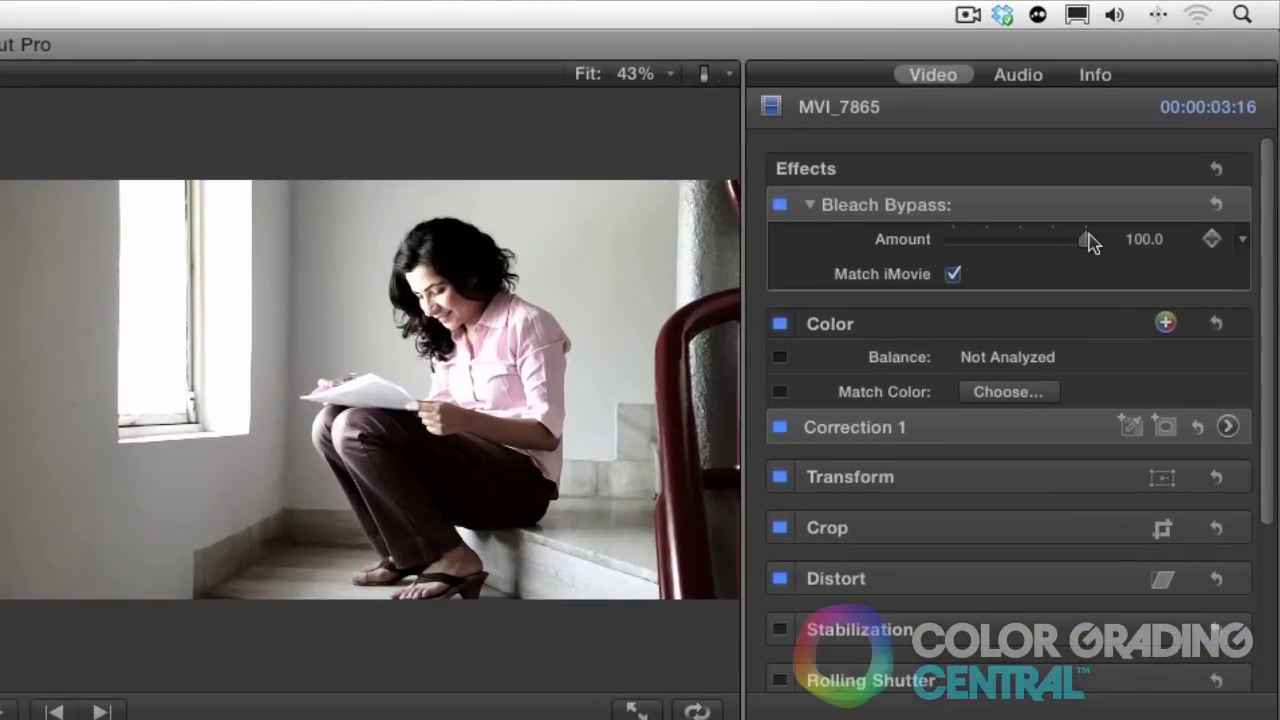
{"action": "left_click_drag", "start_coordinate": [1185, 120], "coordinate": [1183, 120]}
{"action": "left_click_drag", "start_coordinate": [1086, 243], "coordinate": [1122, 243]}
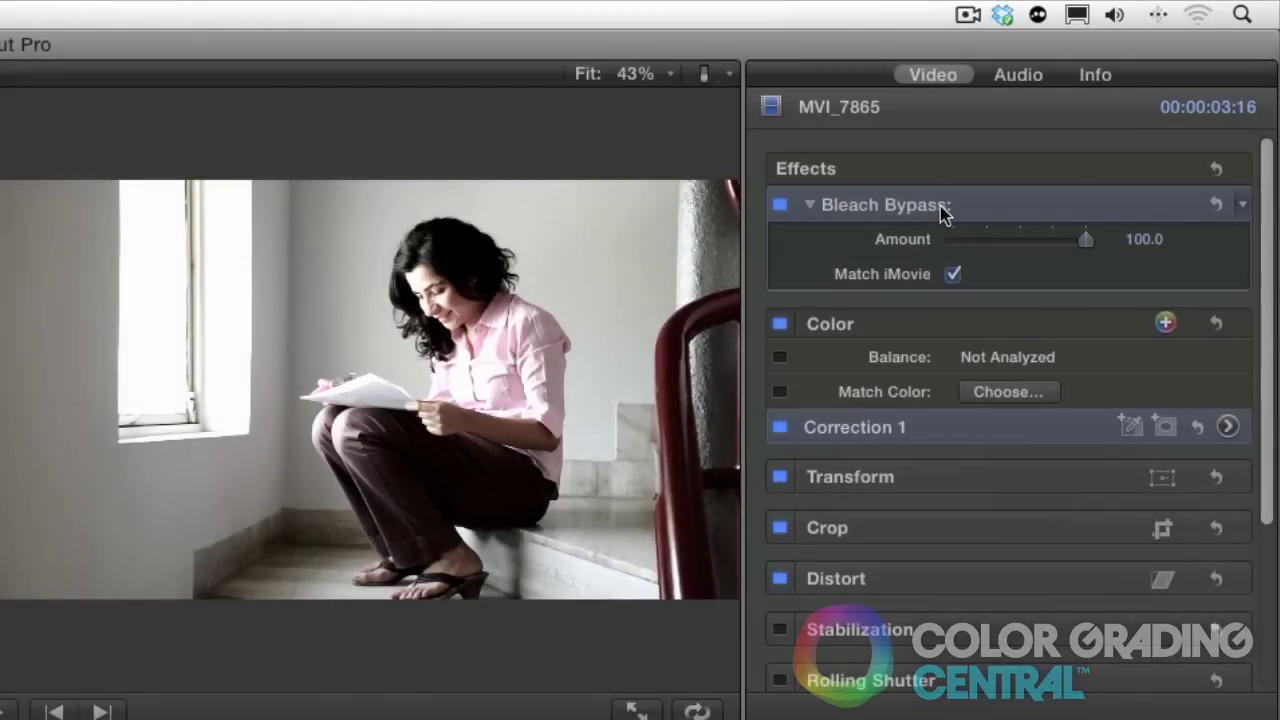
{"action": "key", "text": "Delete"}
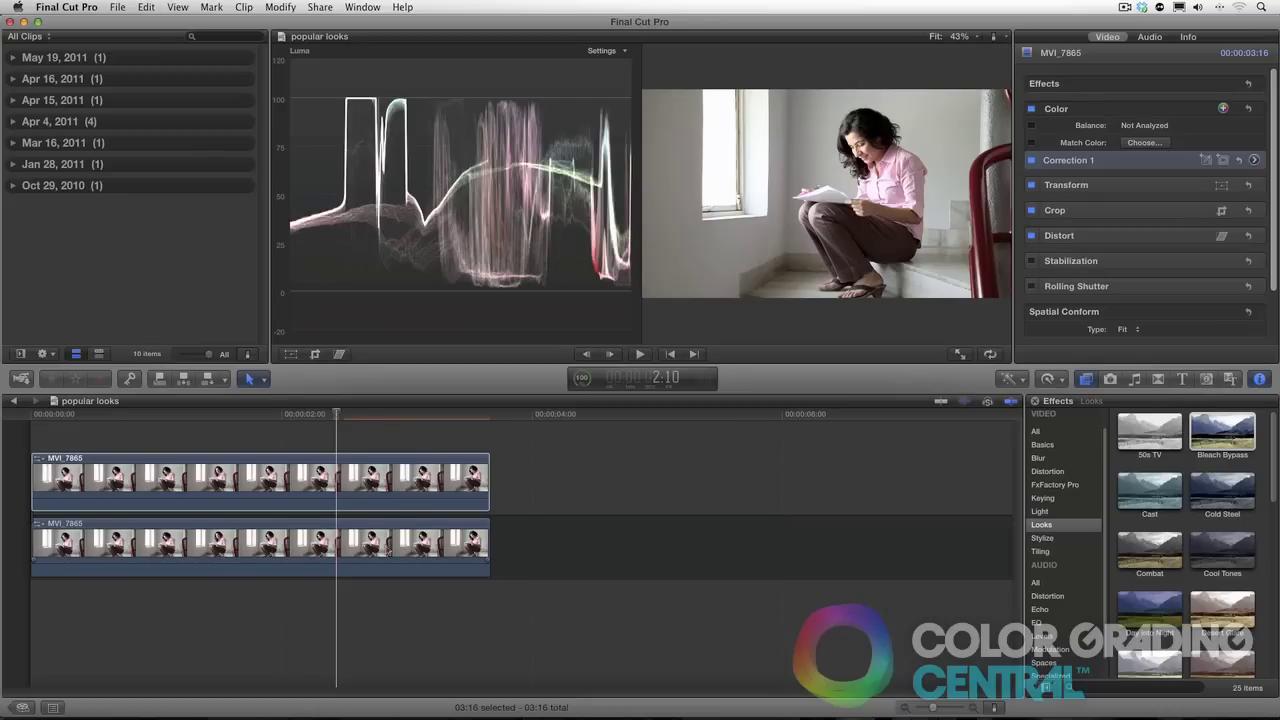
Set the lower clip's global saturation to -100% to make it black and white.
{"action": "left_click", "coordinate": [387, 551]}
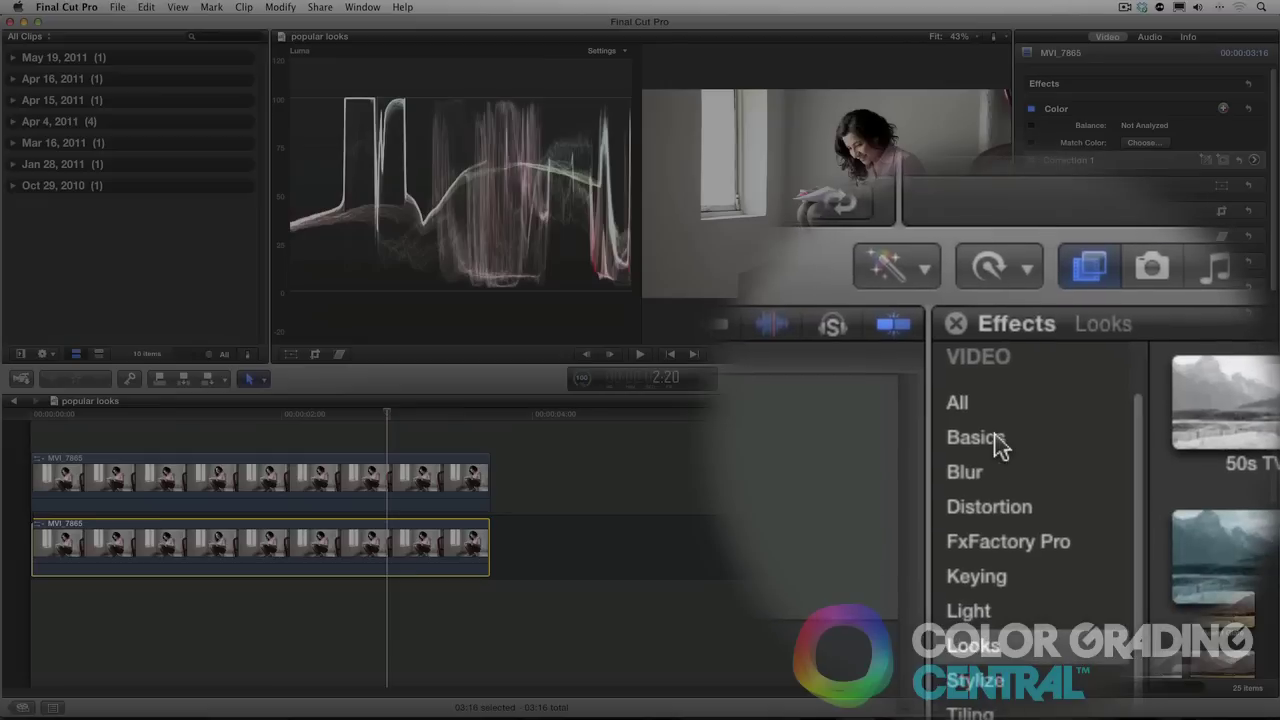
{"action": "left_click", "coordinate": [1040, 445]}
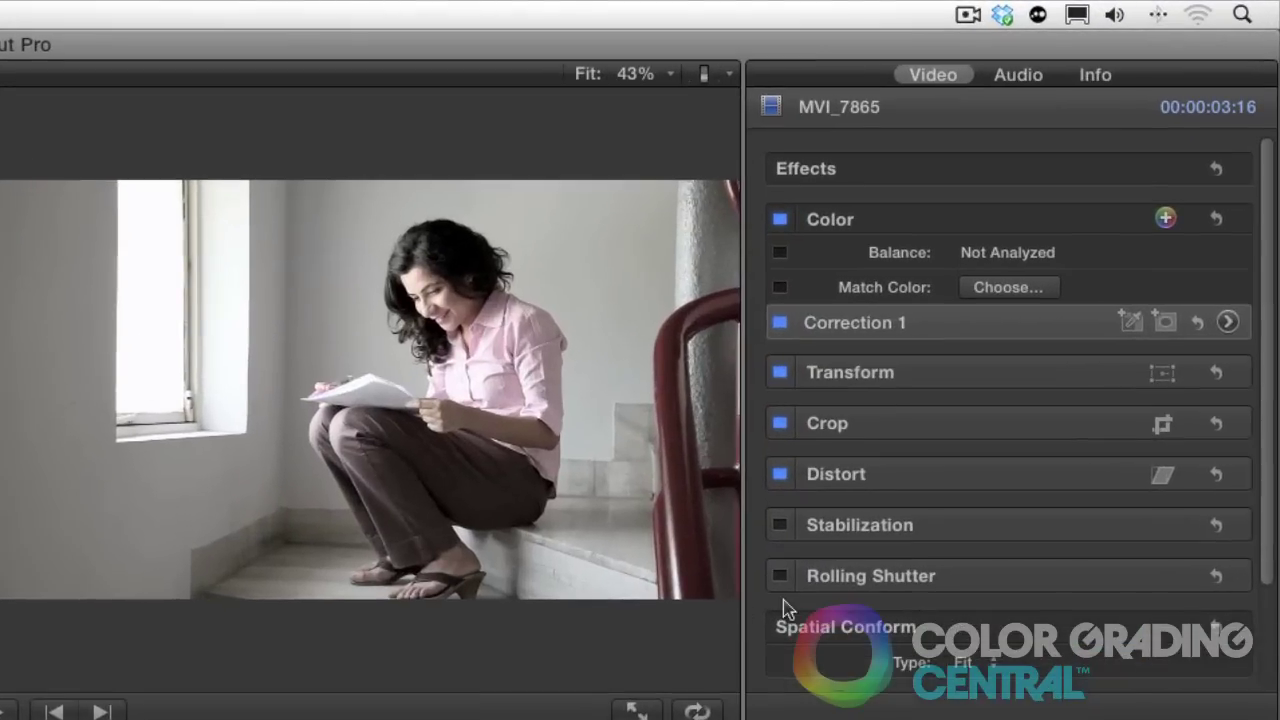
{"action": "scroll", "coordinate": [1145, 582], "scroll_direction": "down", "scroll_amount": 3}
{"action": "scroll", "coordinate": [1145, 582], "scroll_direction": "up", "scroll_amount": 3}
{"action": "scroll", "coordinate": [1145, 582], "scroll_direction": "down", "scroll_amount": 3}
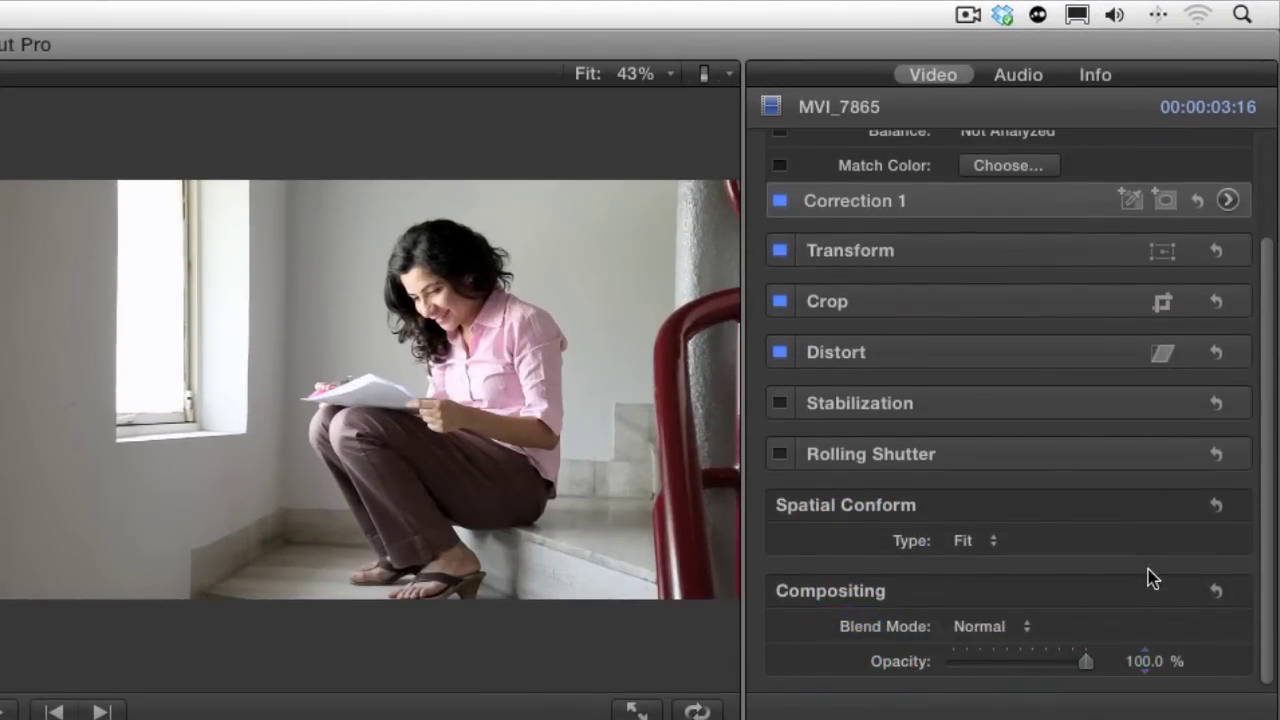
{"action": "scroll", "coordinate": [1150, 578], "scroll_direction": "up", "scroll_amount": 3}
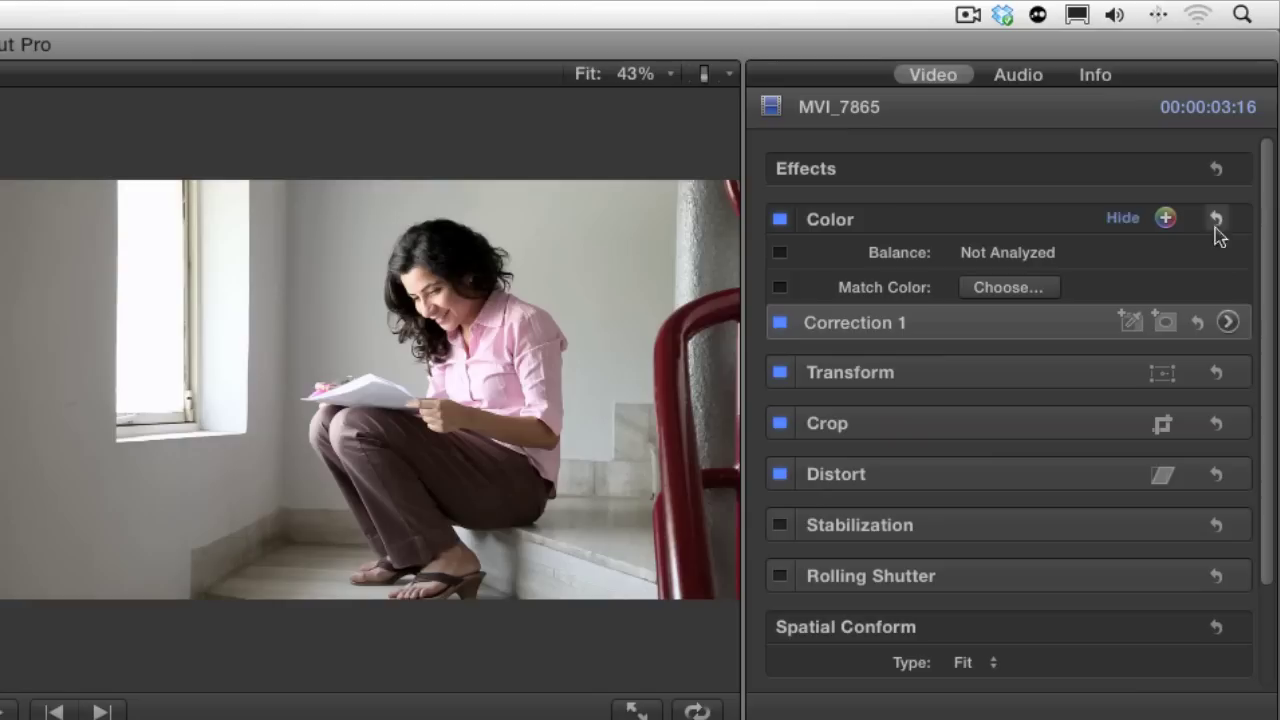
{"action": "left_click", "coordinate": [1229, 323]}
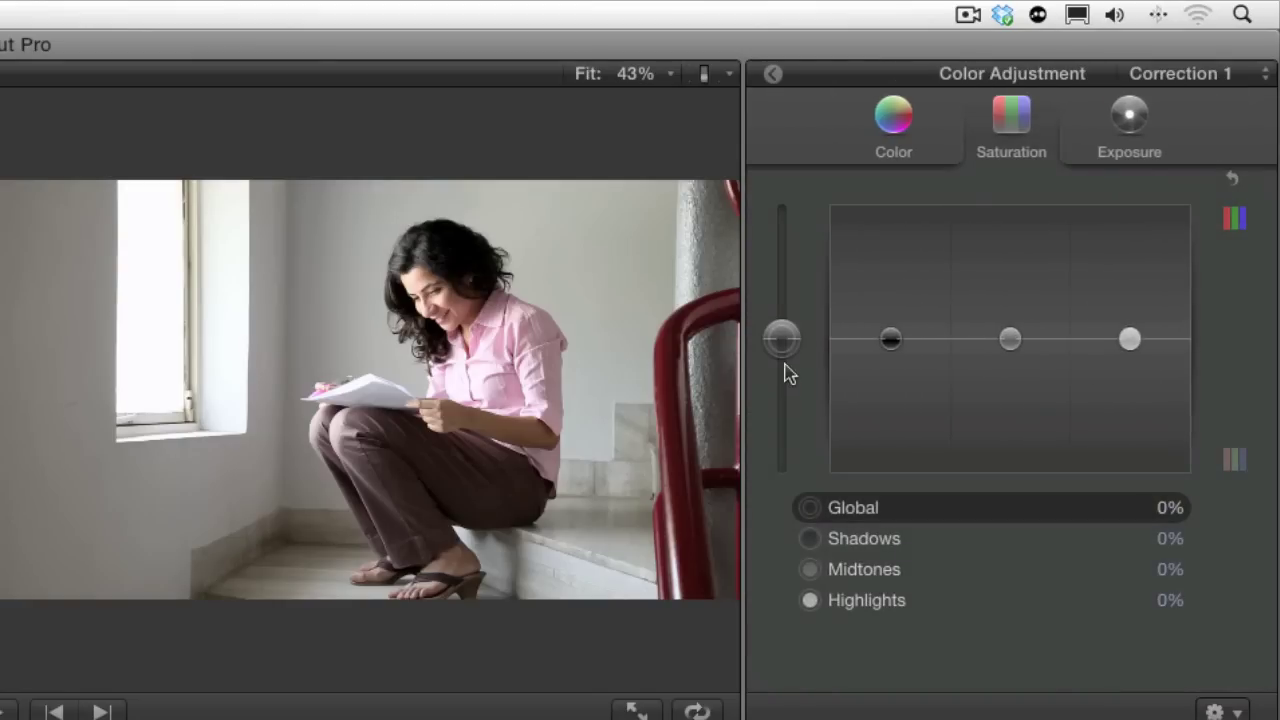
{"action": "left_click_drag", "start_coordinate": [785, 343], "coordinate": [803, 528]}
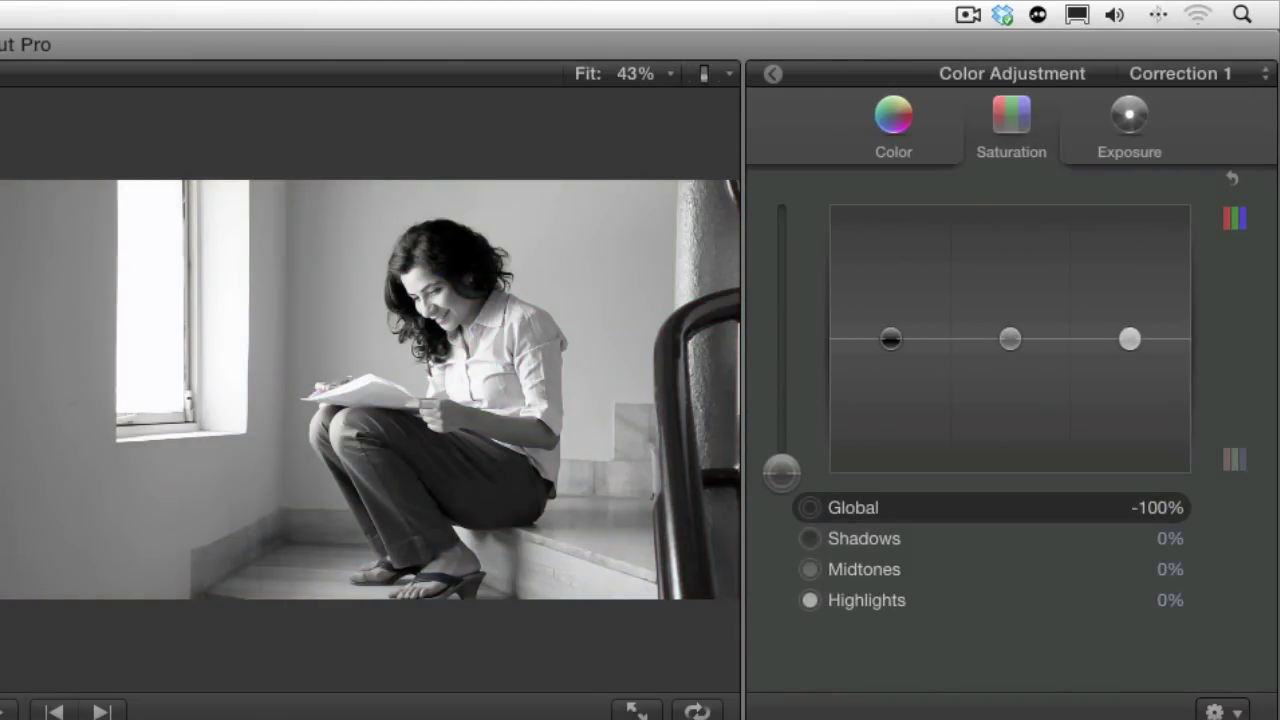
Lower the clip's opacity to about 60%.
{"action": "left_click", "coordinate": [770, 78]}
{"action": "scroll", "coordinate": [1083, 509], "scroll_direction": "down", "scroll_amount": 3}
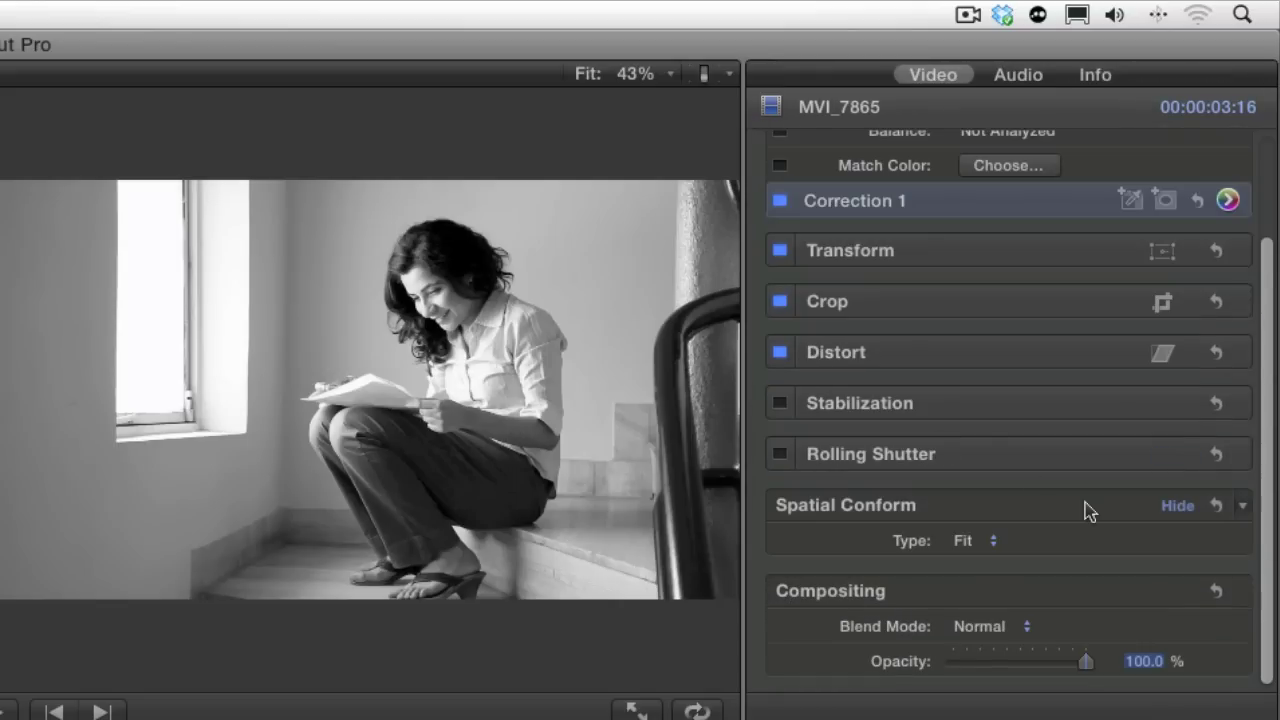
{"action": "left_click_drag", "start_coordinate": [1086, 661], "coordinate": [1058, 662]}
Restore opacity to 100% and change the Black & White tint colour from green to red.
{"action": "left_click_drag", "start_coordinate": [980, 662], "coordinate": [1123, 661]}
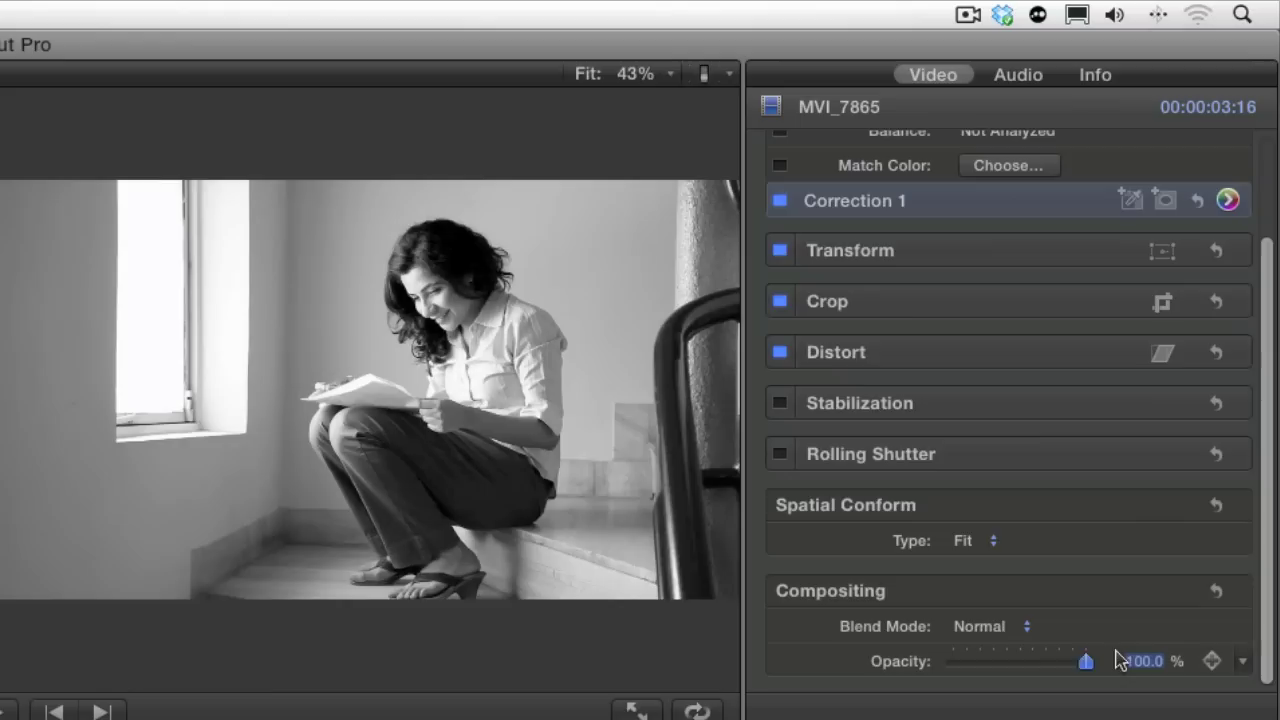
{"action": "scroll", "coordinate": [1008, 400], "scroll_direction": "up", "scroll_amount": 5}
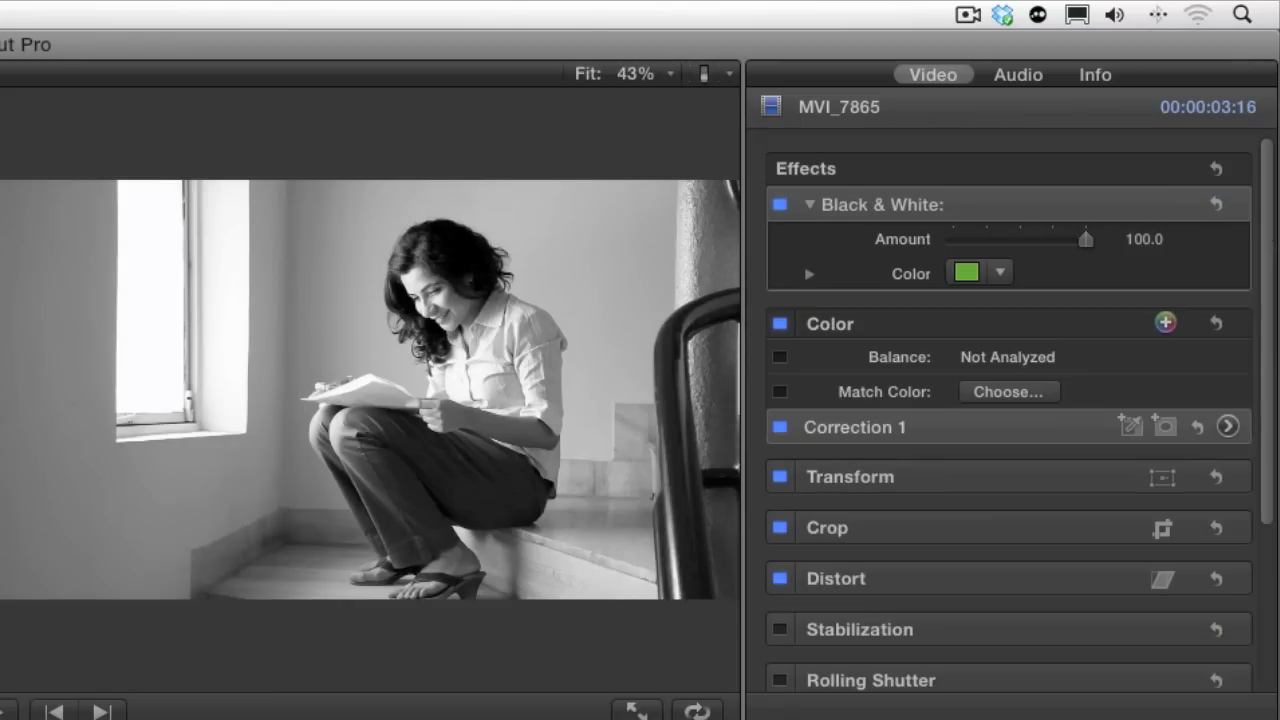
{"action": "left_click", "coordinate": [1004, 279]}
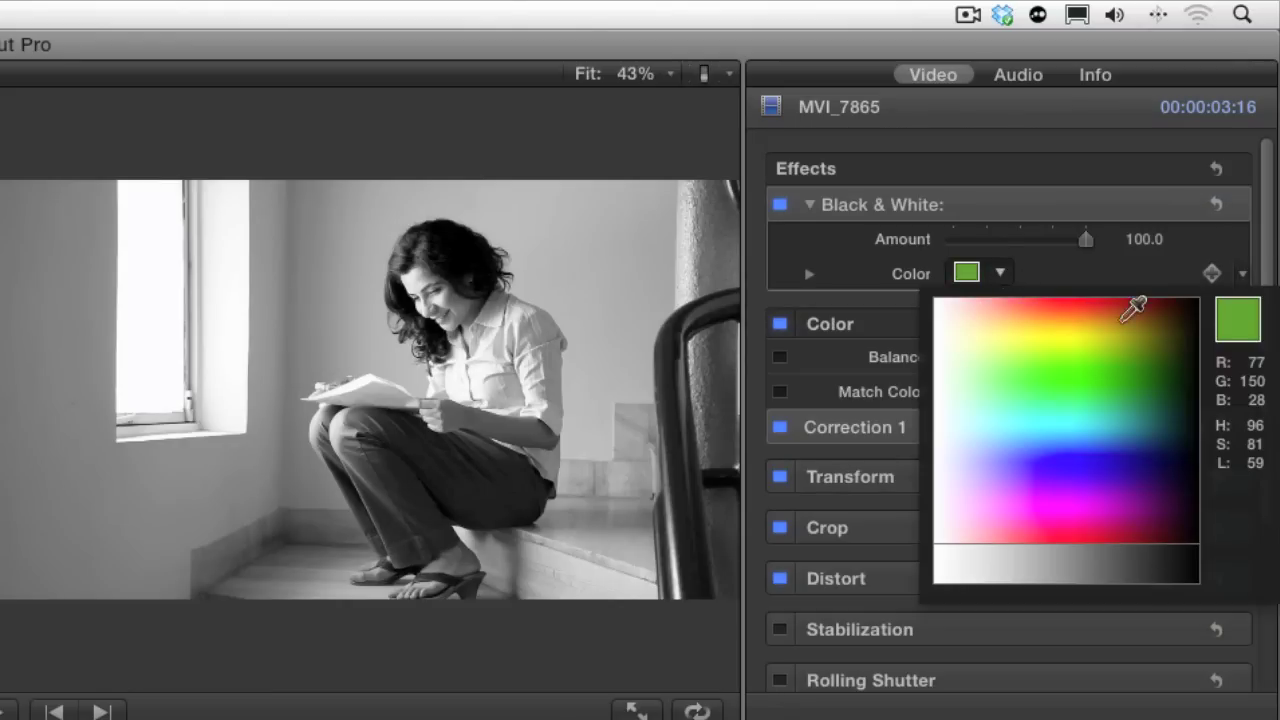
{"action": "left_click_drag", "start_coordinate": [1128, 305], "coordinate": [1106, 302]}
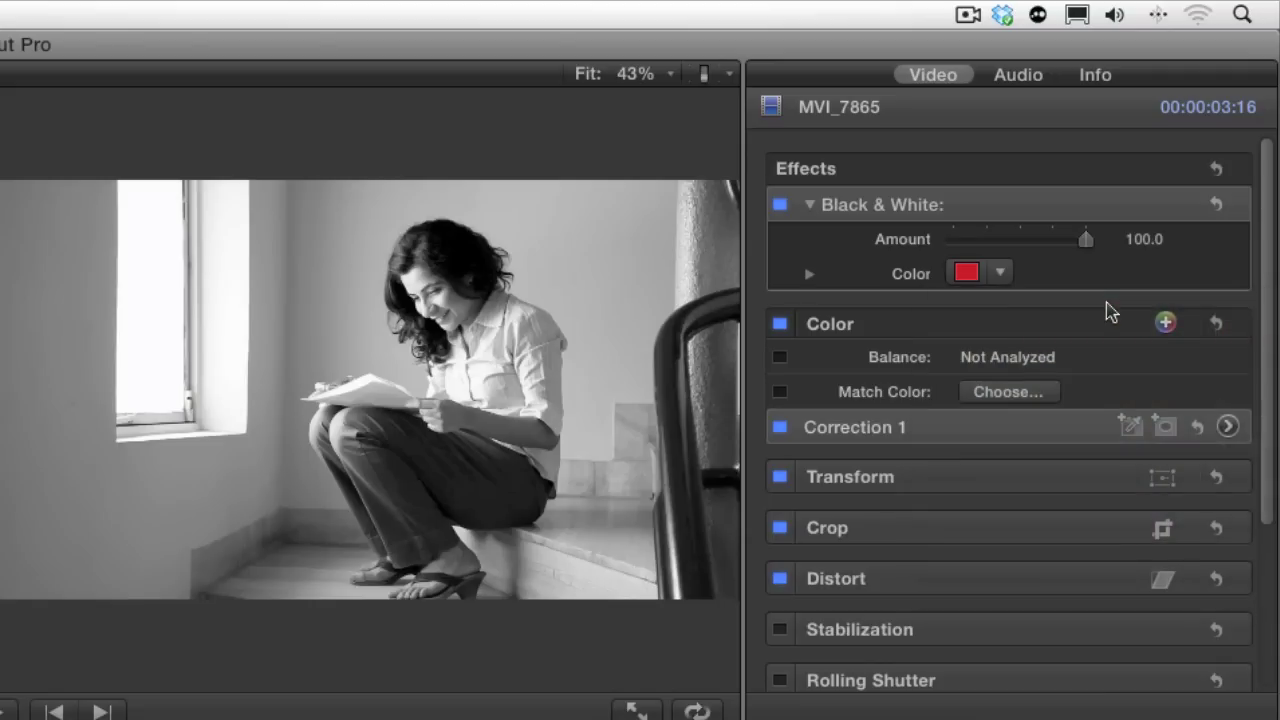
Drop opacity to 7.5%, set the tint's Red value to 0.68, and toggle the effect to compare.
{"action": "scroll", "coordinate": [972, 437], "scroll_direction": "down", "scroll_amount": 5}
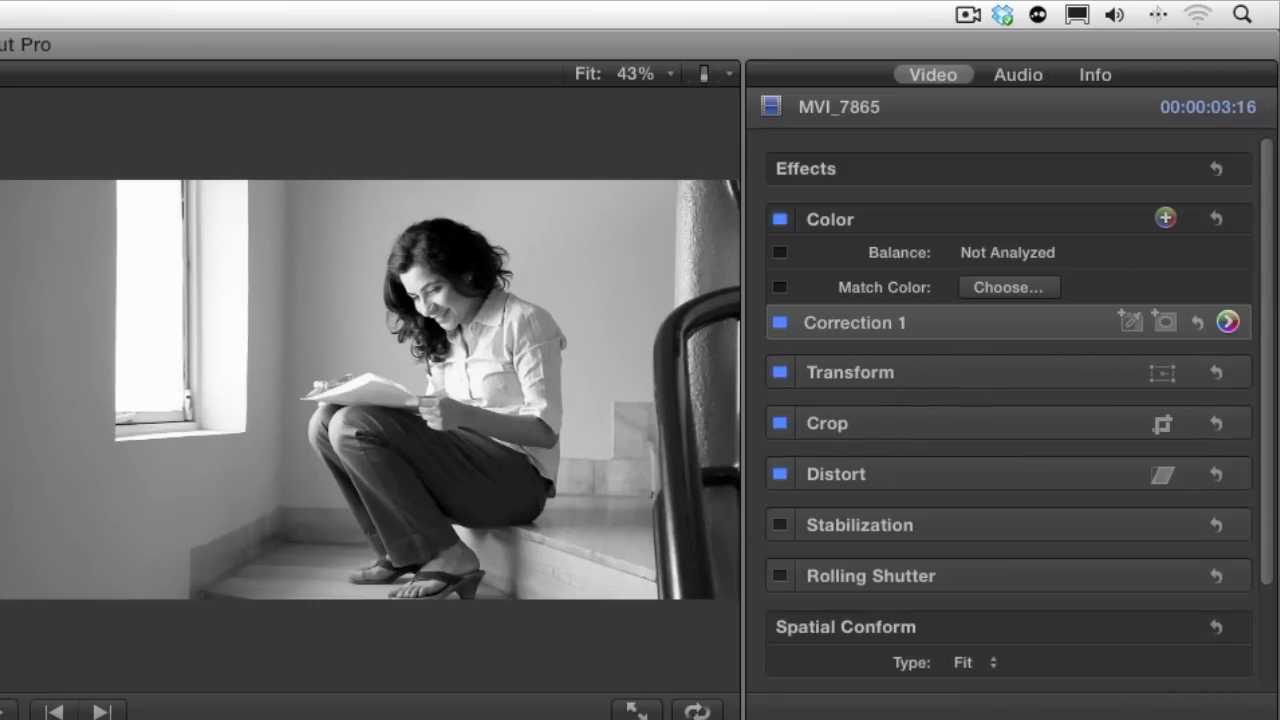
{"action": "scroll", "coordinate": [932, 536], "scroll_direction": "down", "scroll_amount": 3}
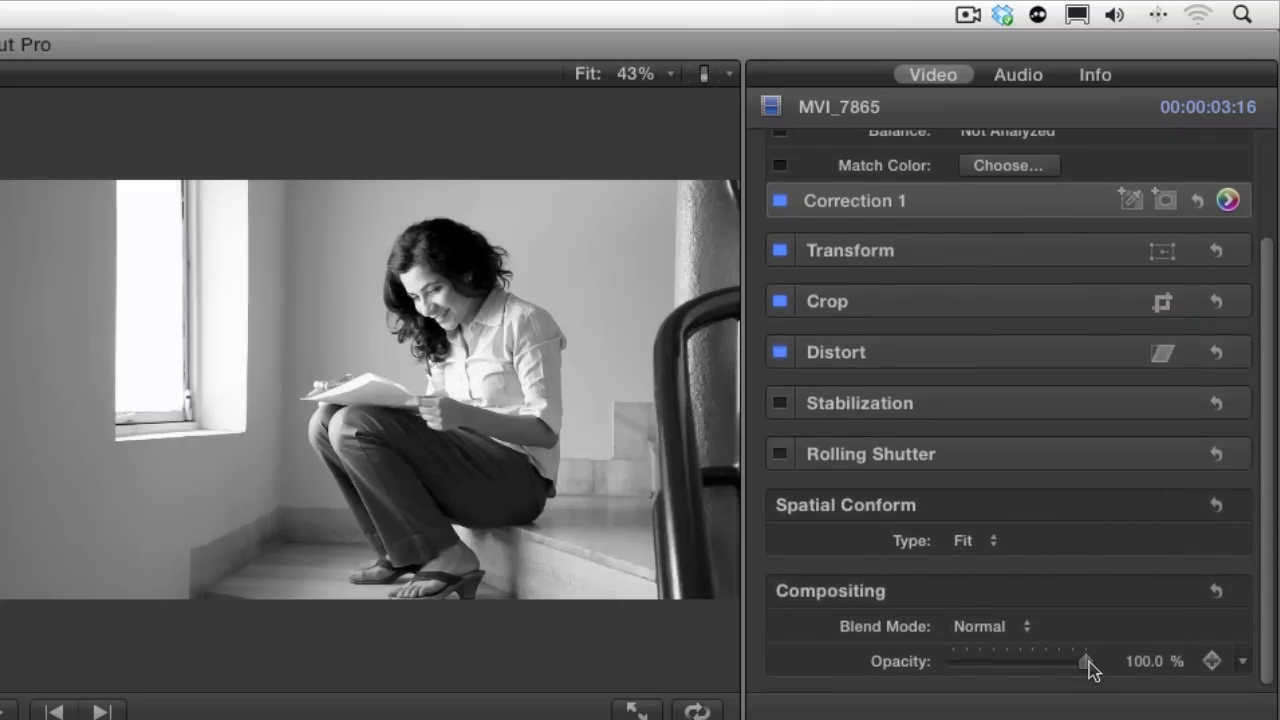
{"action": "left_click_drag", "start_coordinate": [1091, 659], "coordinate": [1089, 661]}
{"action": "left_click_drag", "start_coordinate": [1089, 661], "coordinate": [908, 662]}
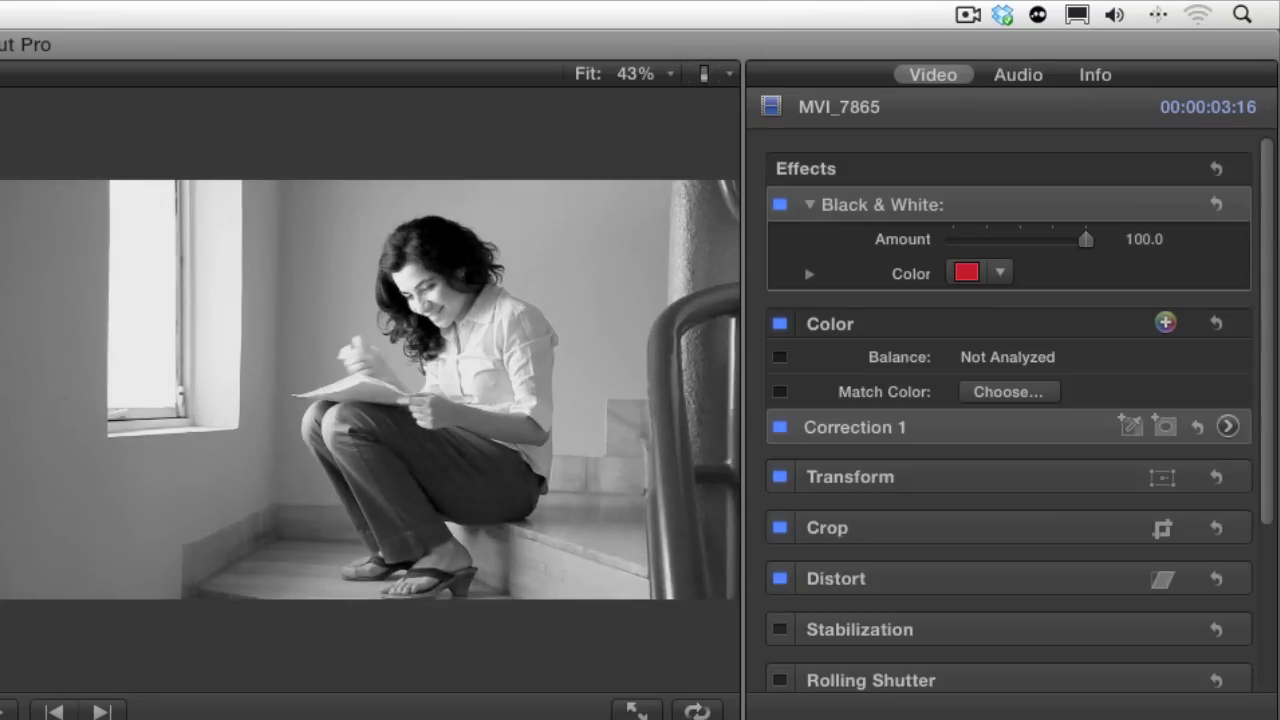
{"action": "left_click", "coordinate": [810, 276]}
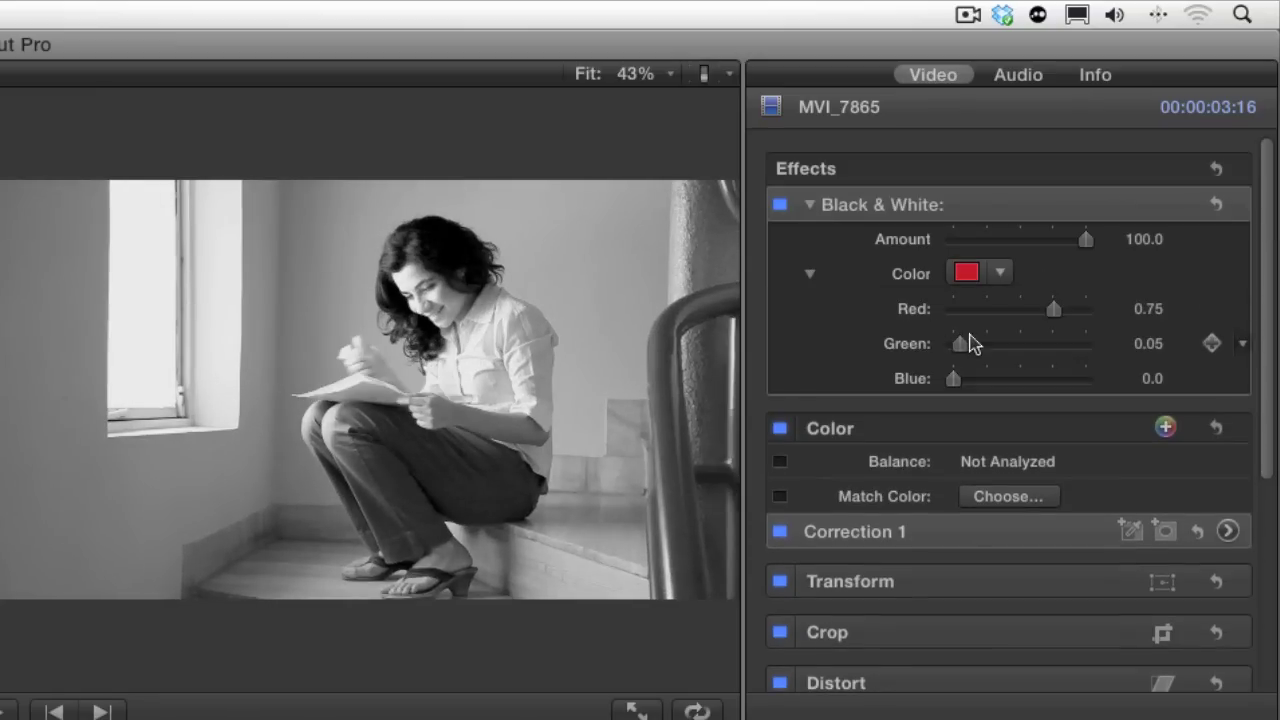
{"action": "mouse_move", "coordinate": [1051, 311]}
{"action": "left_mouse_down"}
{"action": "mouse_move", "coordinate": [1006, 314]}
{"action": "mouse_move", "coordinate": [1077, 317]}
{"action": "mouse_move", "coordinate": [1043, 312]}
{"action": "left_mouse_up"}
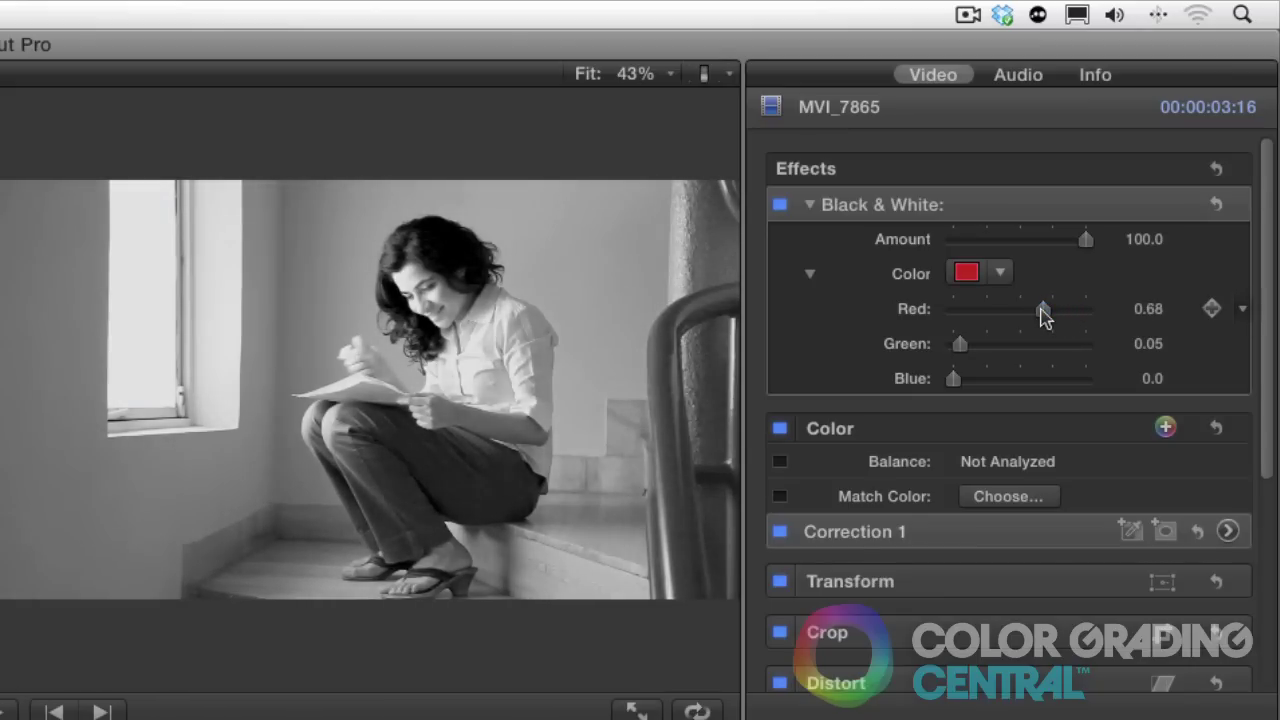
{"action": "left_click", "coordinate": [780, 207]}
{"action": "left_click", "coordinate": [780, 207]}
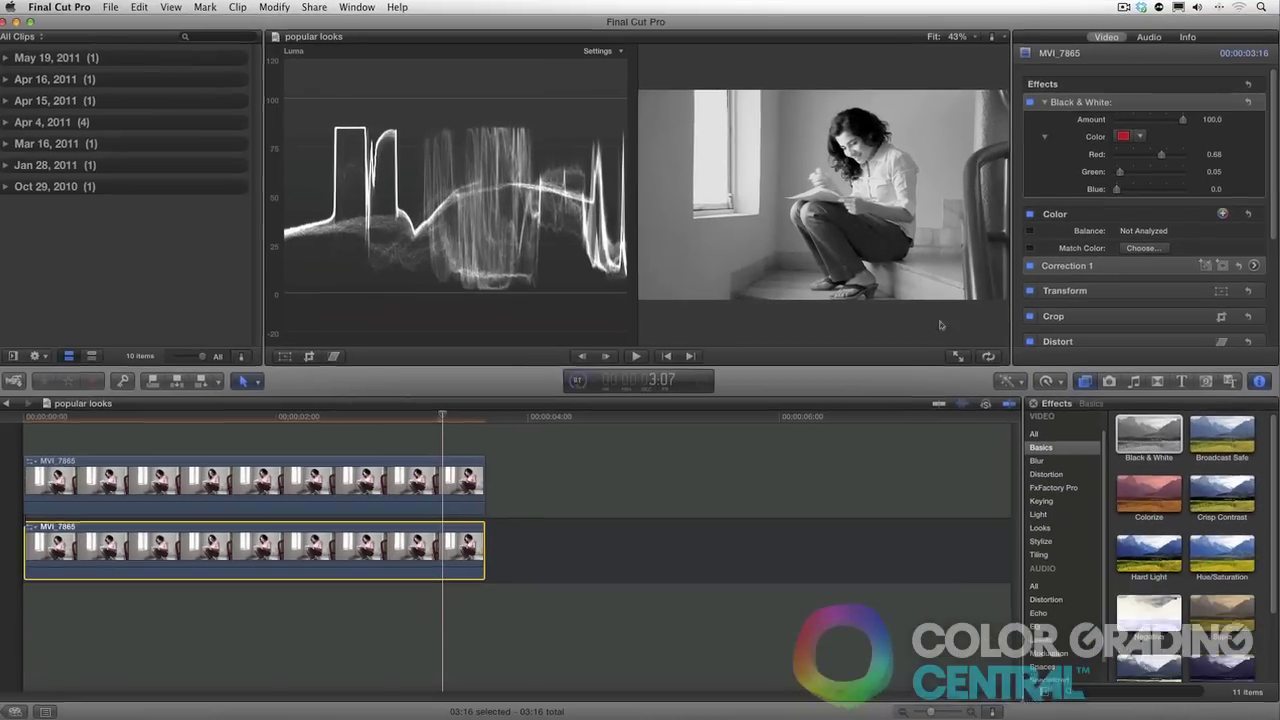
Delete the Black & White effect from both MVI_7865 clips.
{"action": "key", "text": "Delete"}
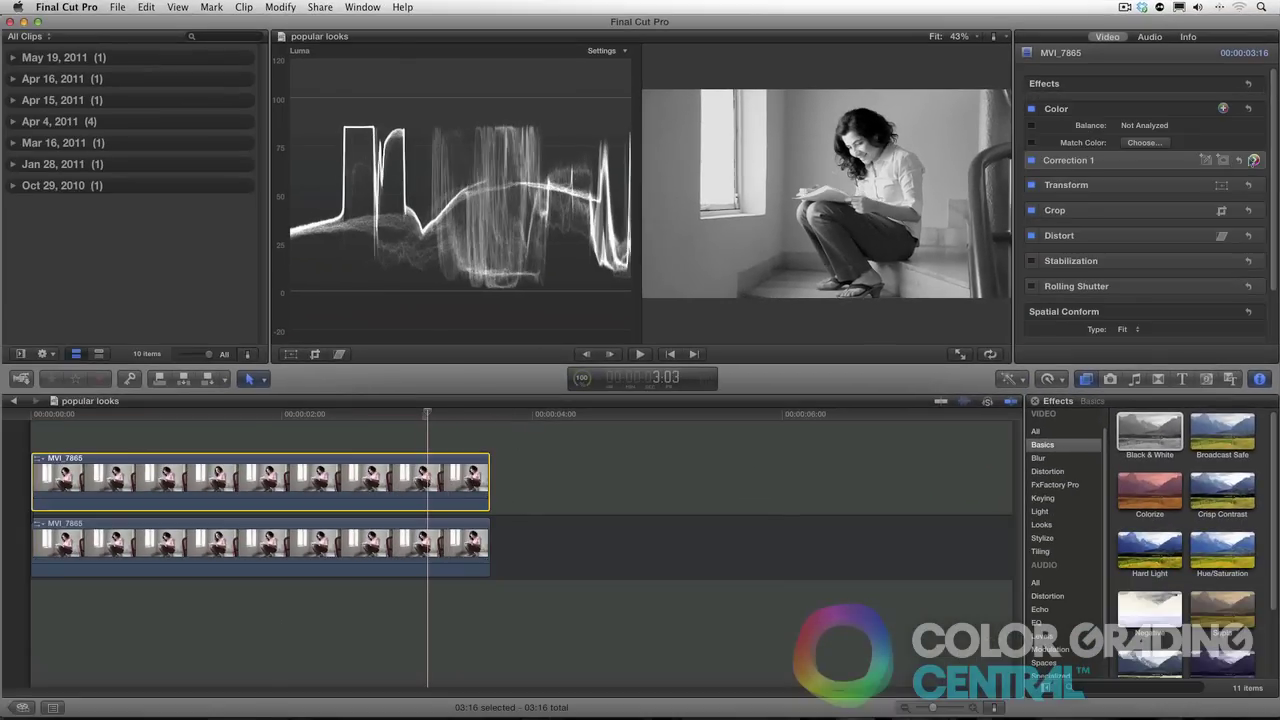
{"action": "left_click", "coordinate": [436, 530]}
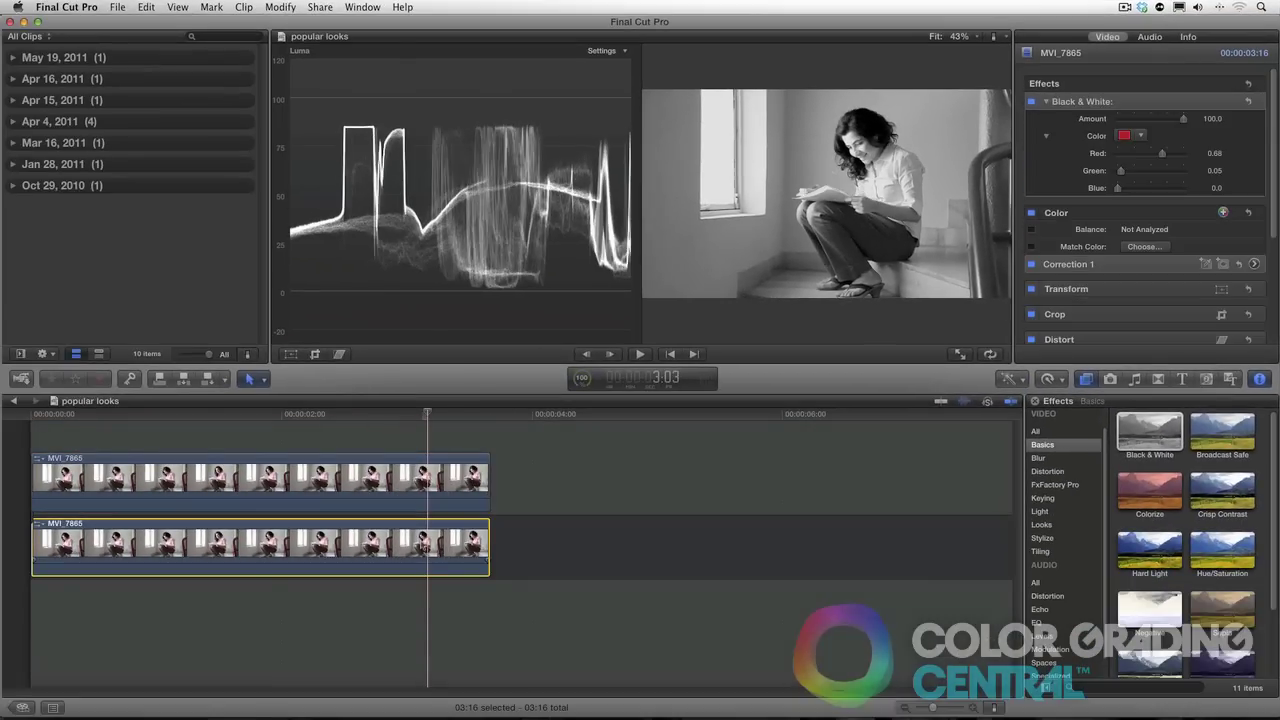
{"action": "key", "text": "Delete"}
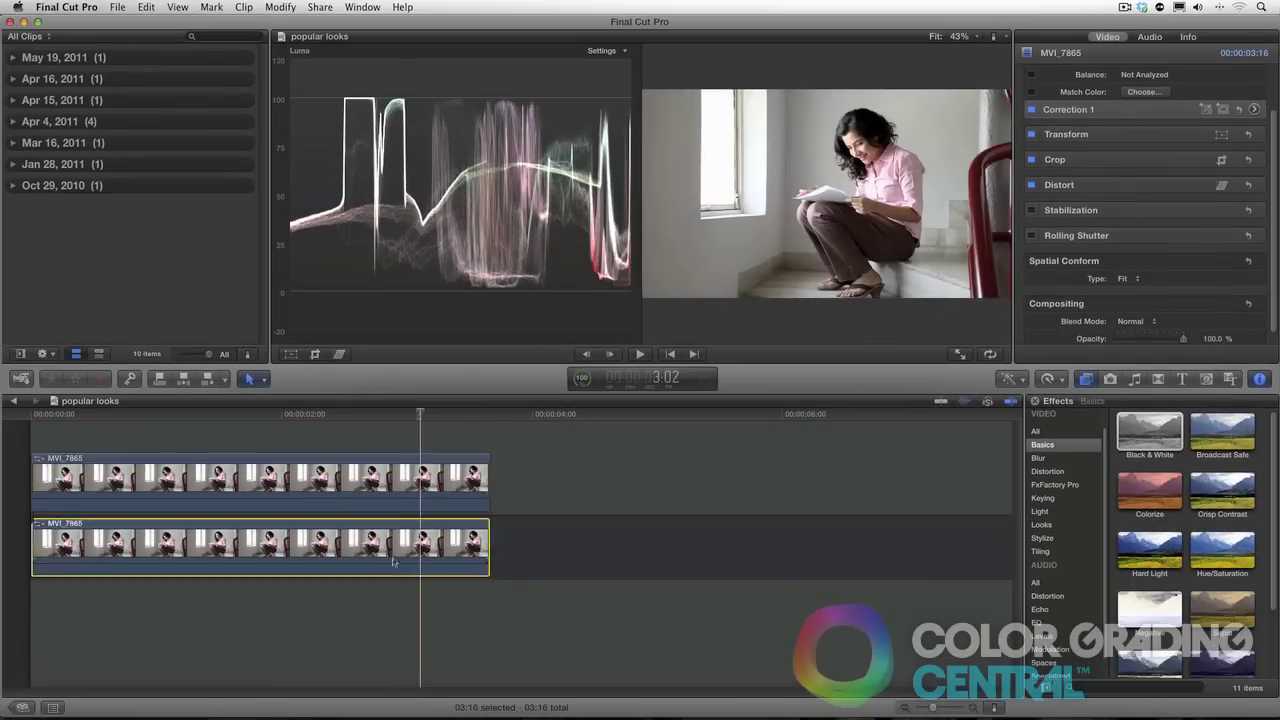
{"action": "left_click", "coordinate": [393, 562]}
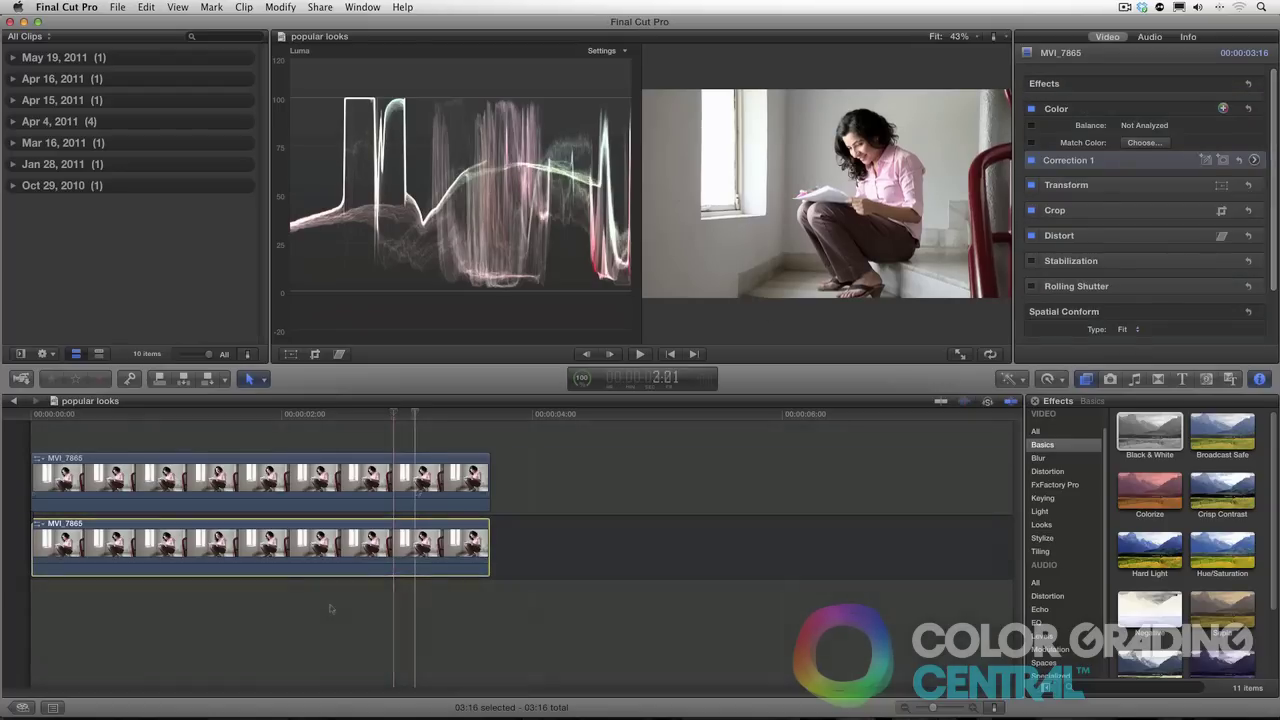
Apply the denverriddle_signature.bottom colour preset to the lower clip.
{"action": "left_click", "coordinate": [1254, 160]}
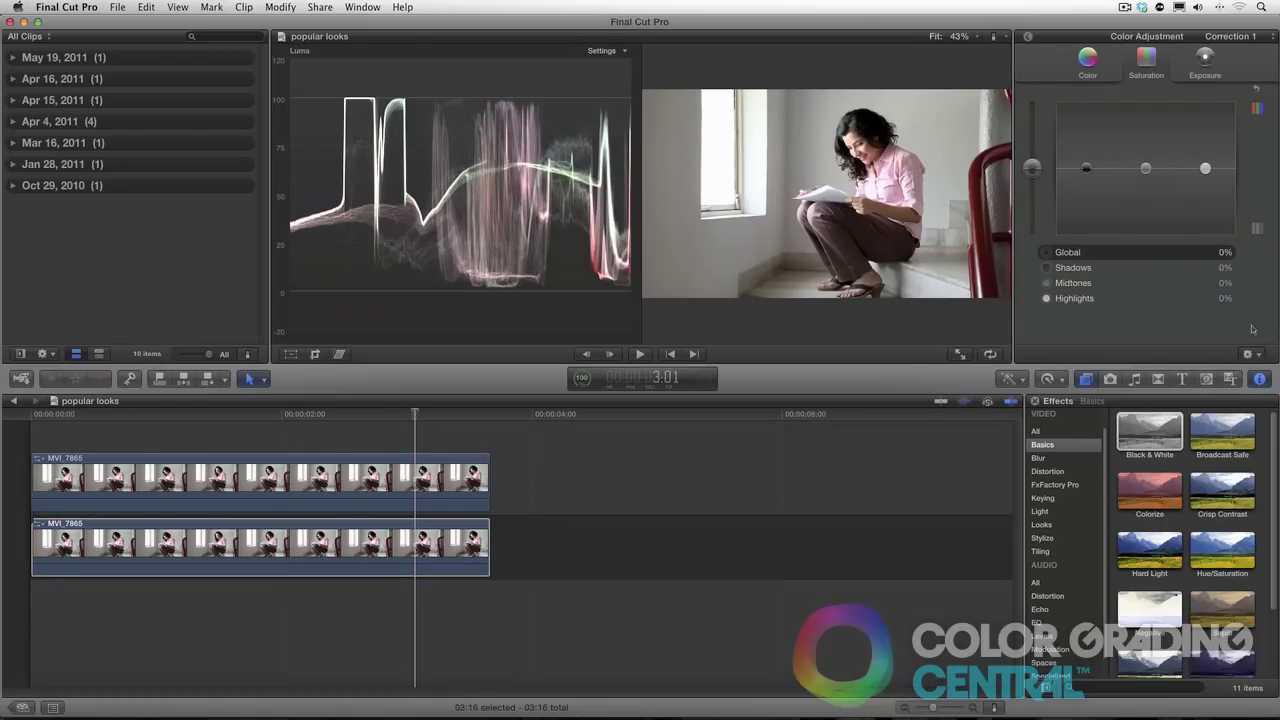
{"action": "left_click", "coordinate": [1256, 355]}
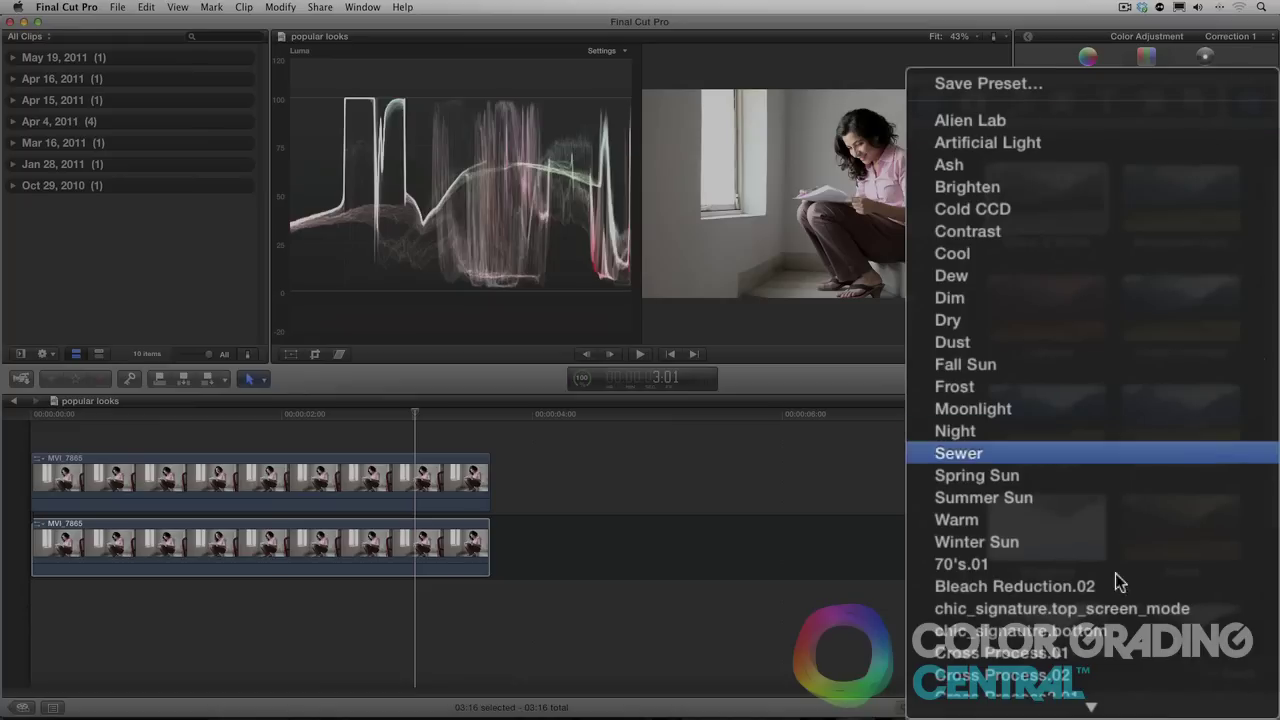
{"action": "mouse_move", "coordinate": [1112, 712]}
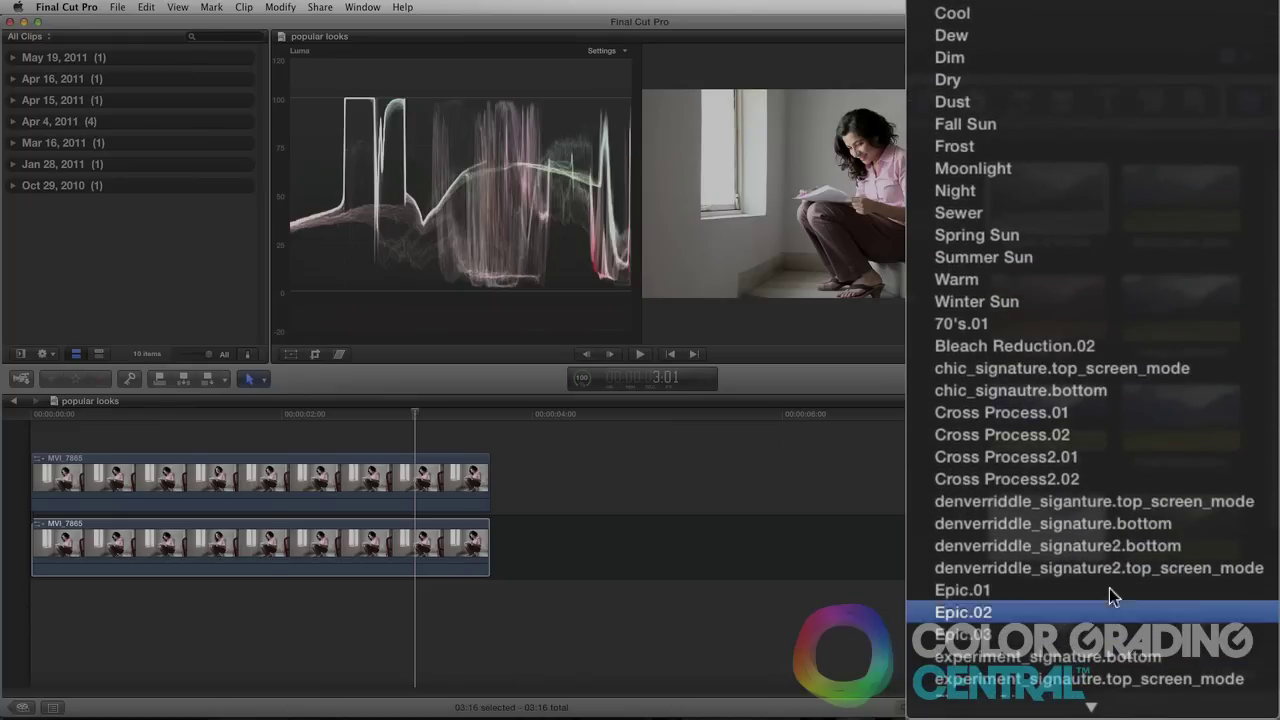
{"action": "left_click", "coordinate": [1109, 526]}
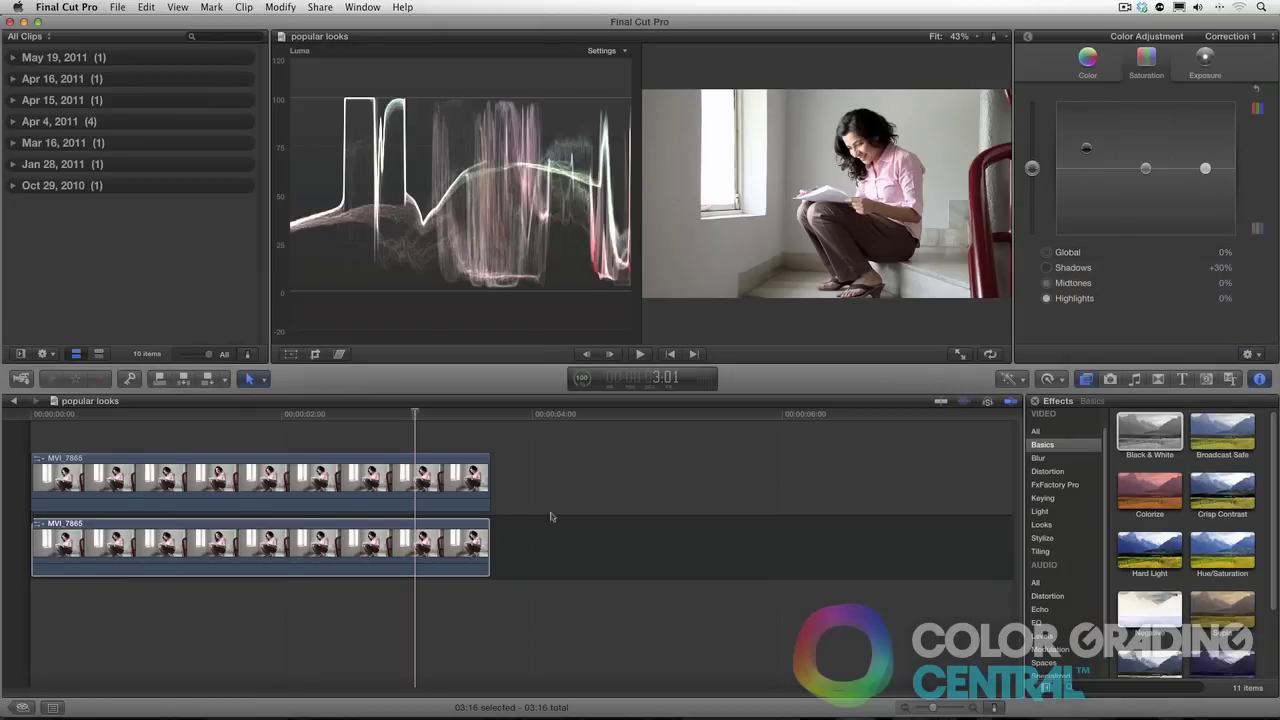
Apply the denverriddle_signature.top_screen_mode preset to the upper clip and compare both clips.
{"action": "left_click", "coordinate": [420, 487]}
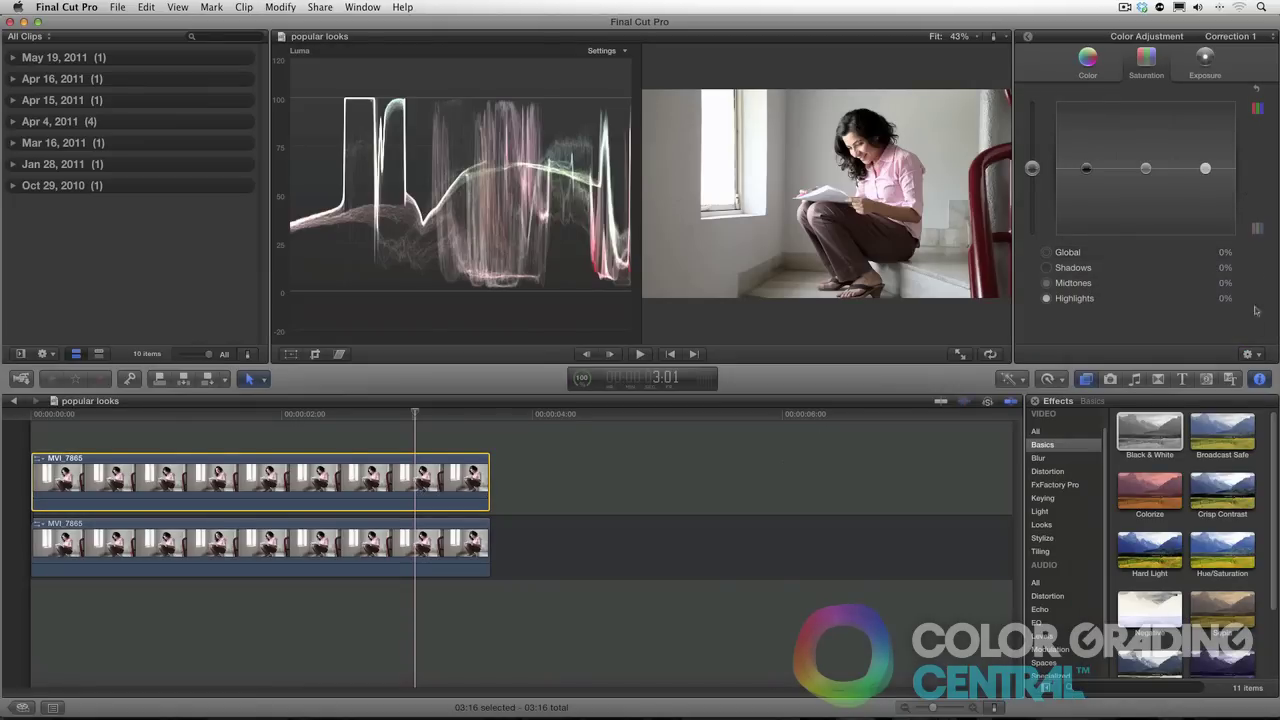
{"action": "left_click", "coordinate": [1257, 355]}
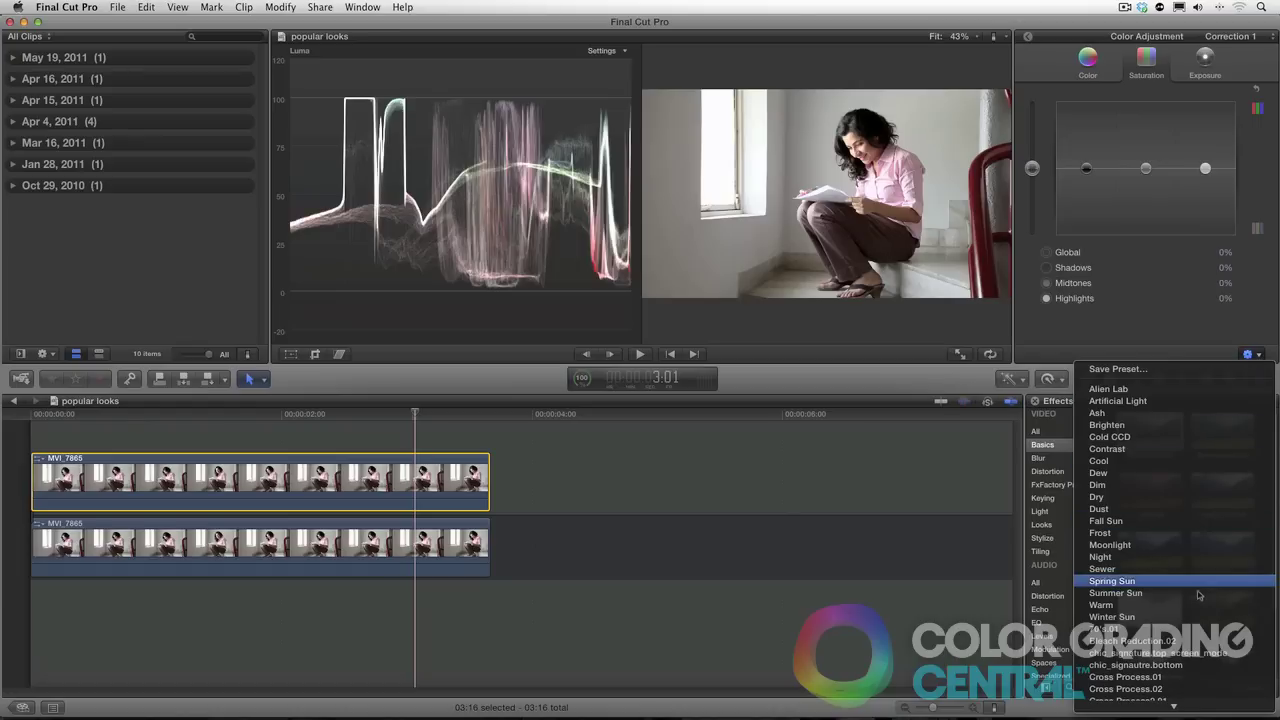
{"action": "mouse_move", "coordinate": [1187, 716]}
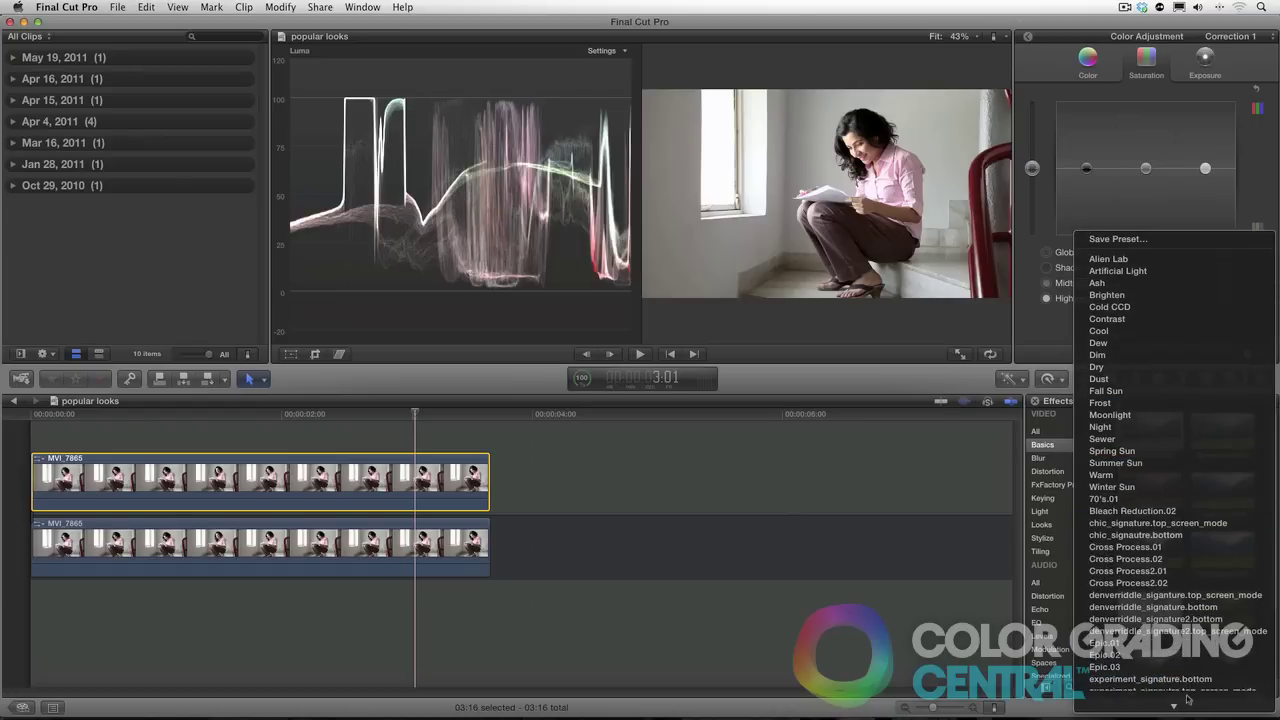
{"action": "left_click", "coordinate": [1175, 595]}
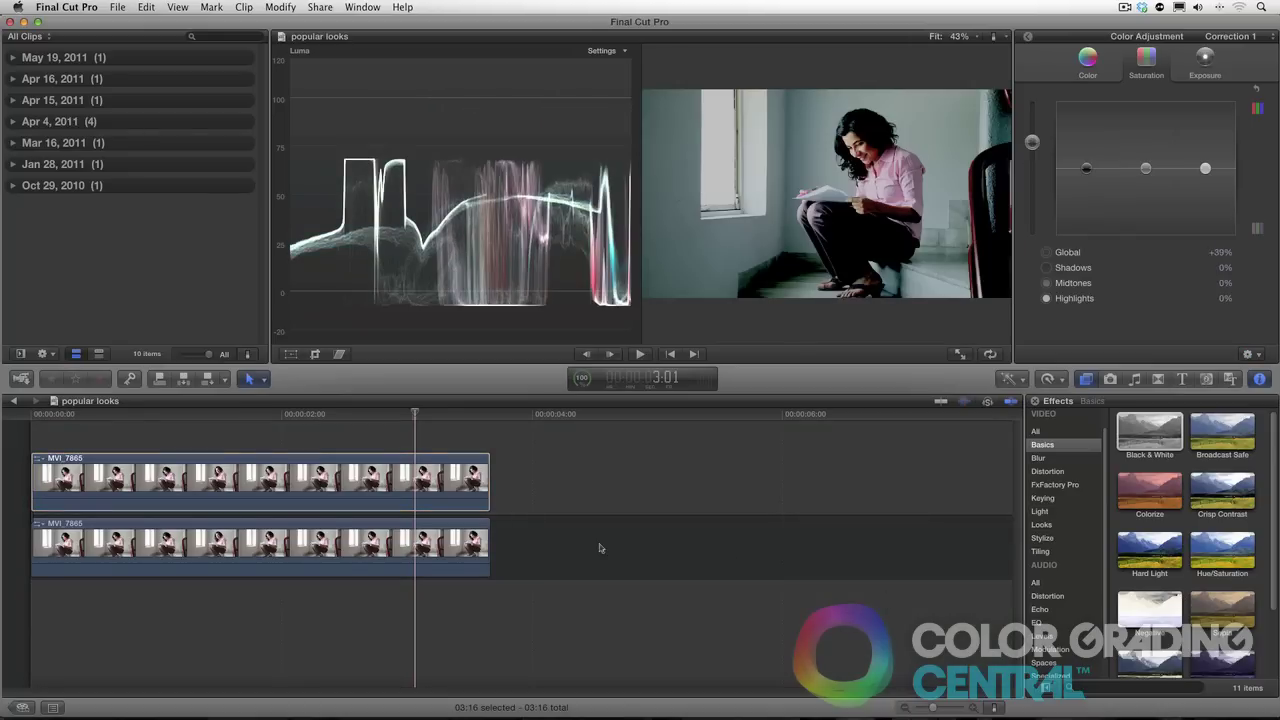
{"action": "left_click", "coordinate": [428, 552]}
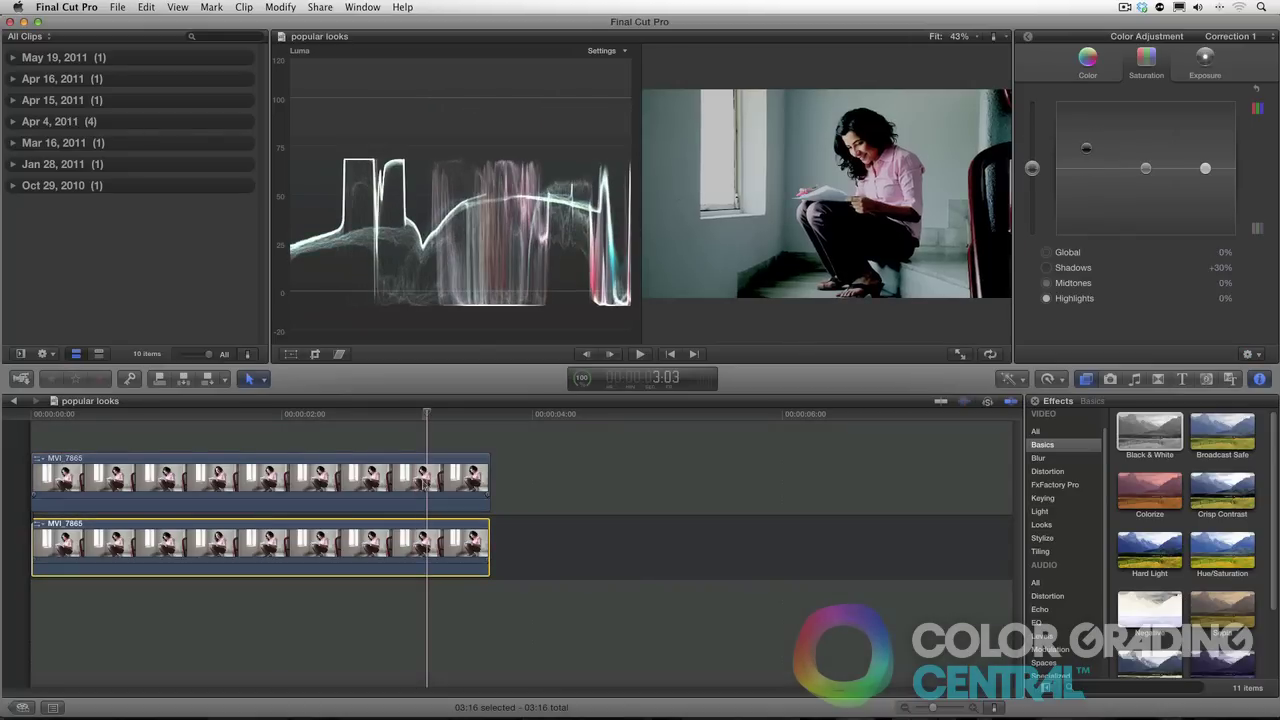
{"action": "left_click", "coordinate": [426, 483]}
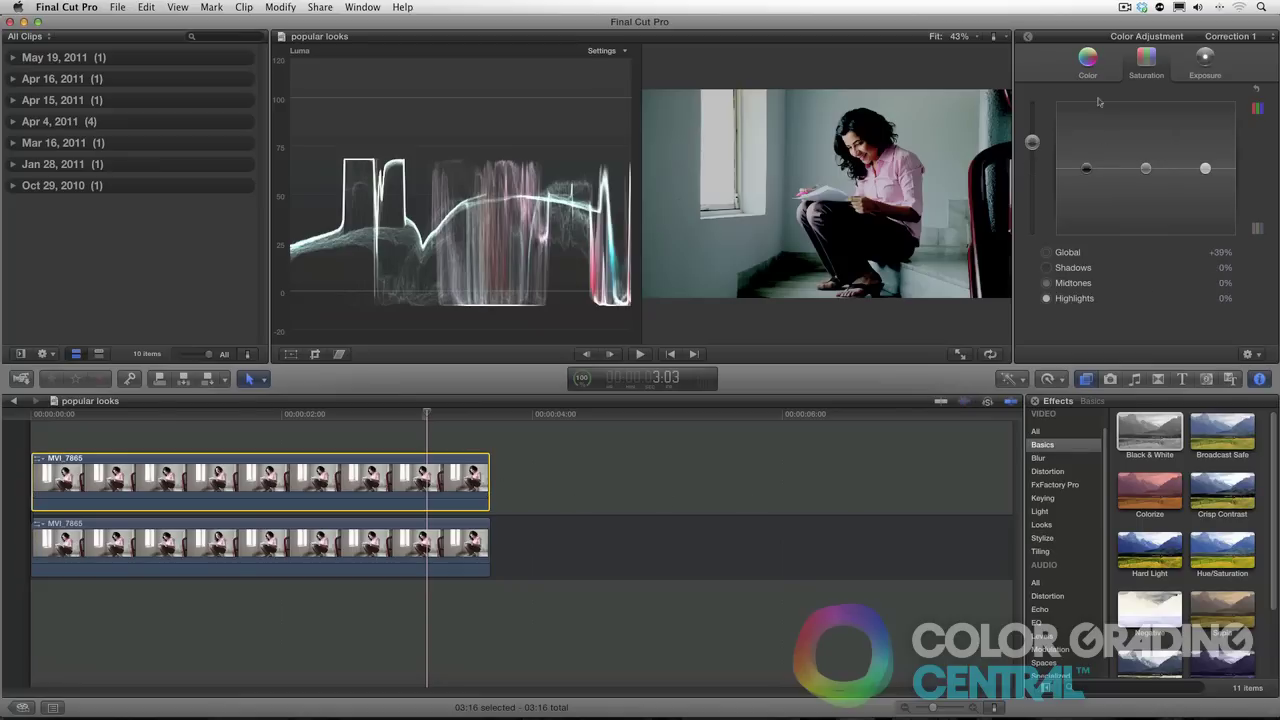
{"action": "left_click", "coordinate": [1028, 38]}
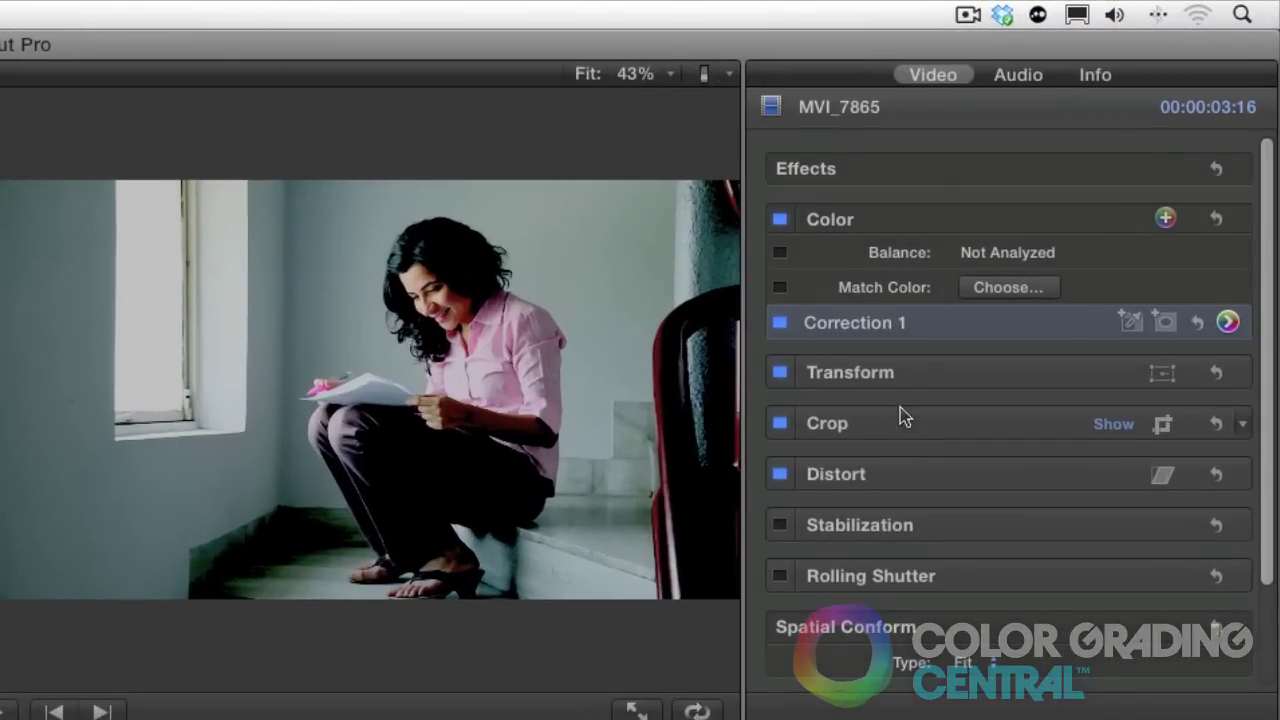
In Compositing, switch the top clip's Blend Mode to Screen.
{"action": "scroll", "coordinate": [815, 688], "scroll_direction": "down", "scroll_amount": 3}
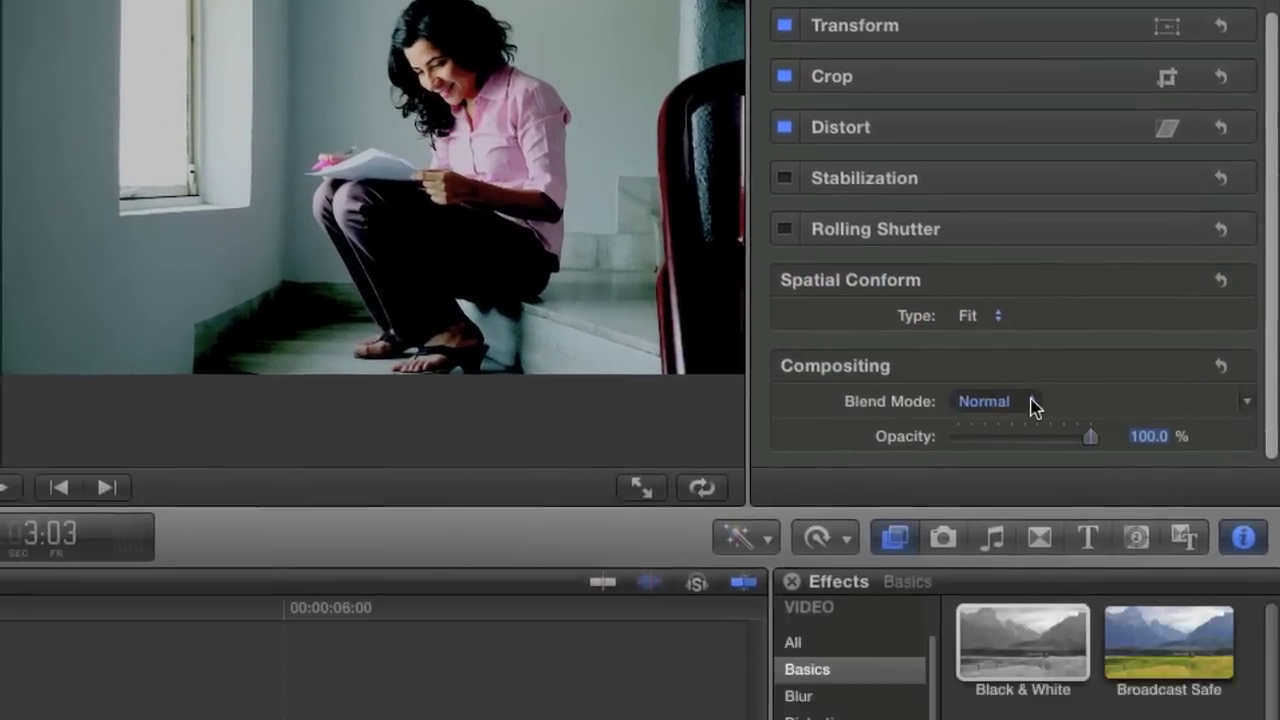
{"action": "left_click", "coordinate": [1026, 627]}
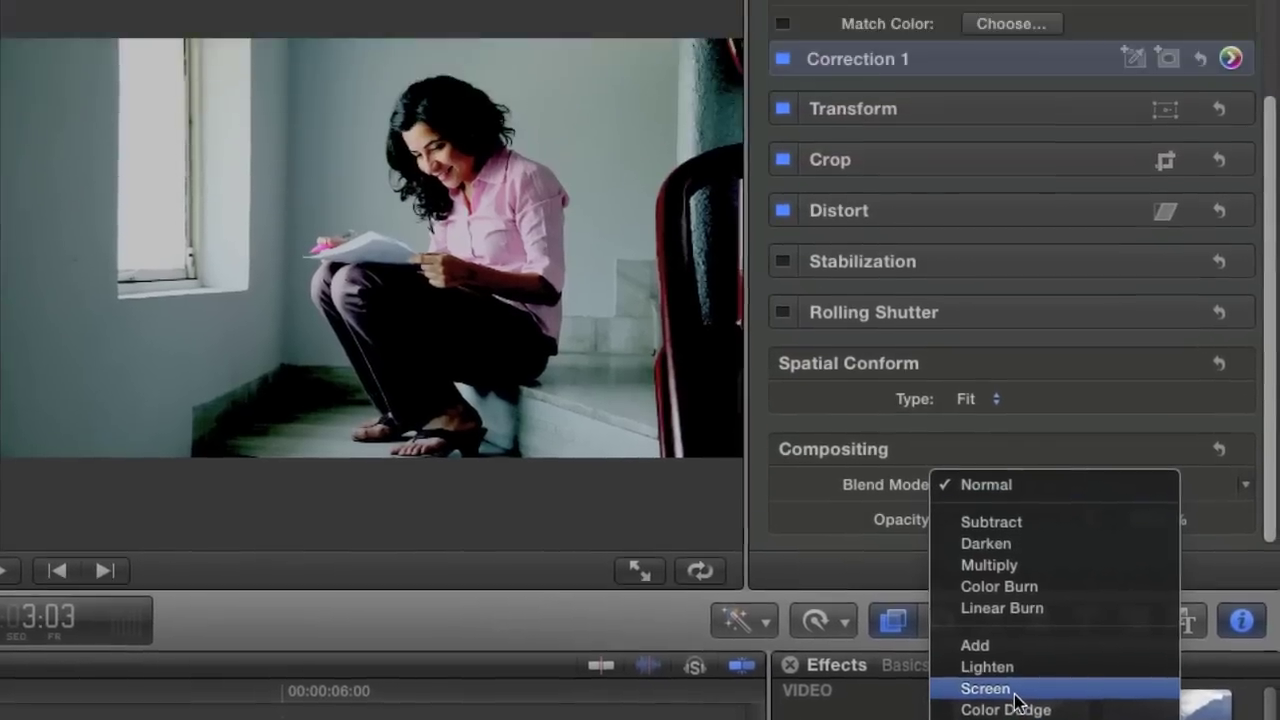
{"action": "left_click", "coordinate": [1017, 514]}
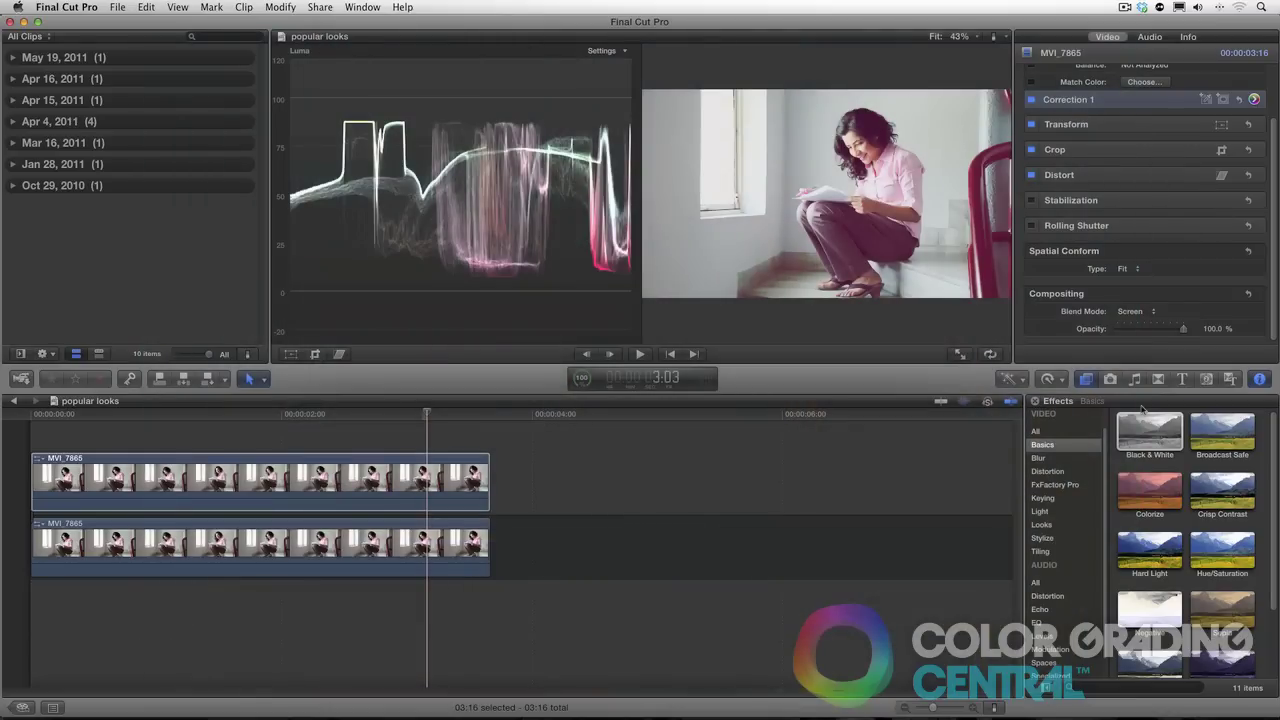
Pick the Teal & Orange look from the Looks category.
{"action": "left_click", "coordinate": [1041, 524]}
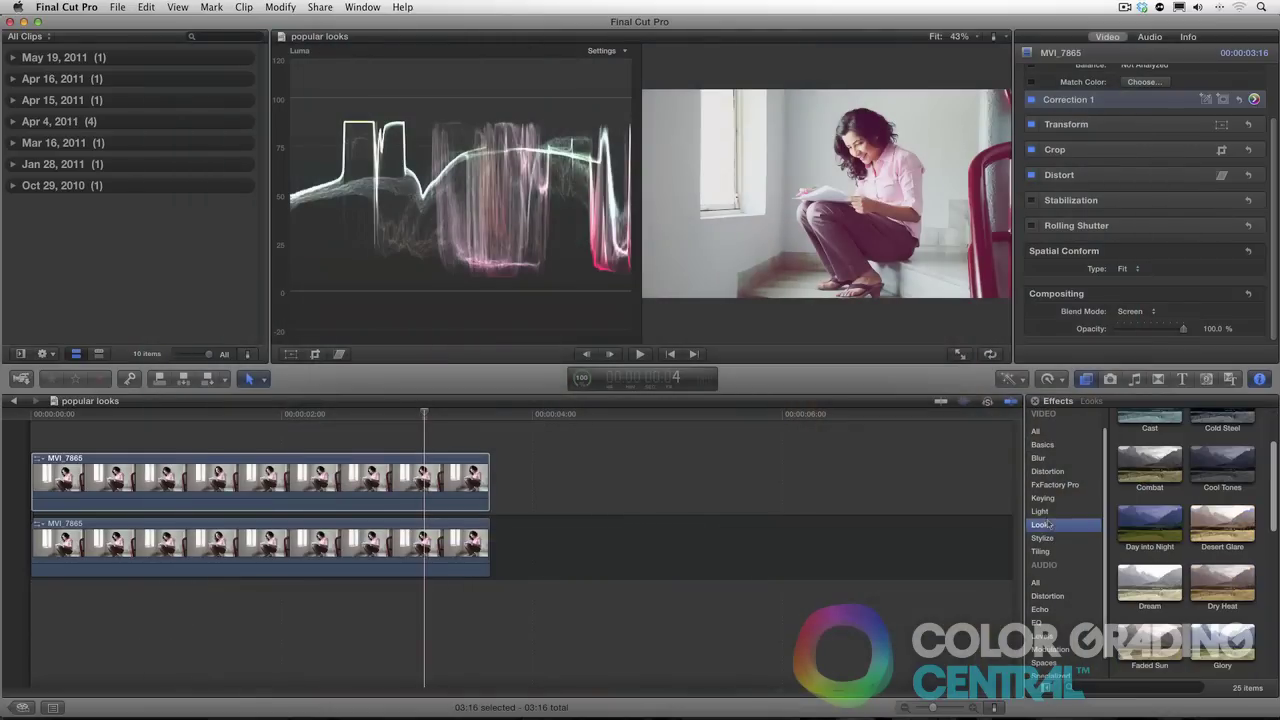
{"action": "scroll", "coordinate": [1176, 536], "scroll_direction": "down", "scroll_amount": 5}
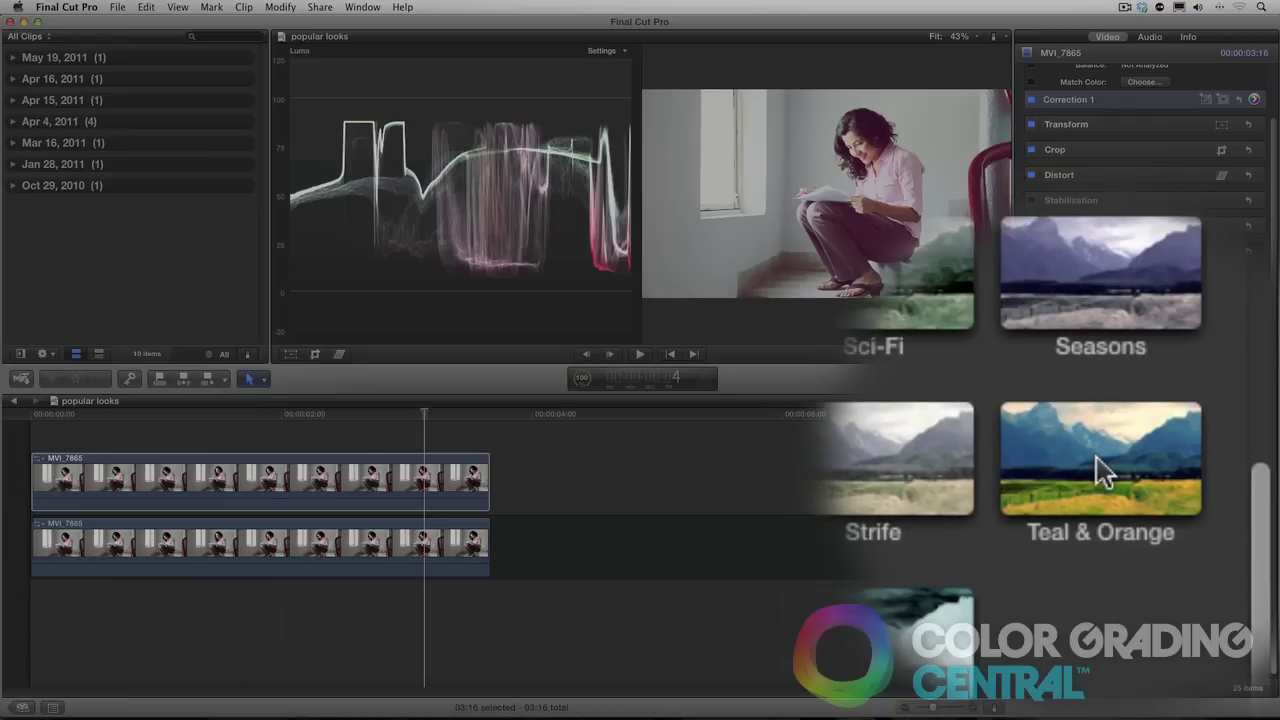
{"action": "left_click", "coordinate": [1221, 580]}
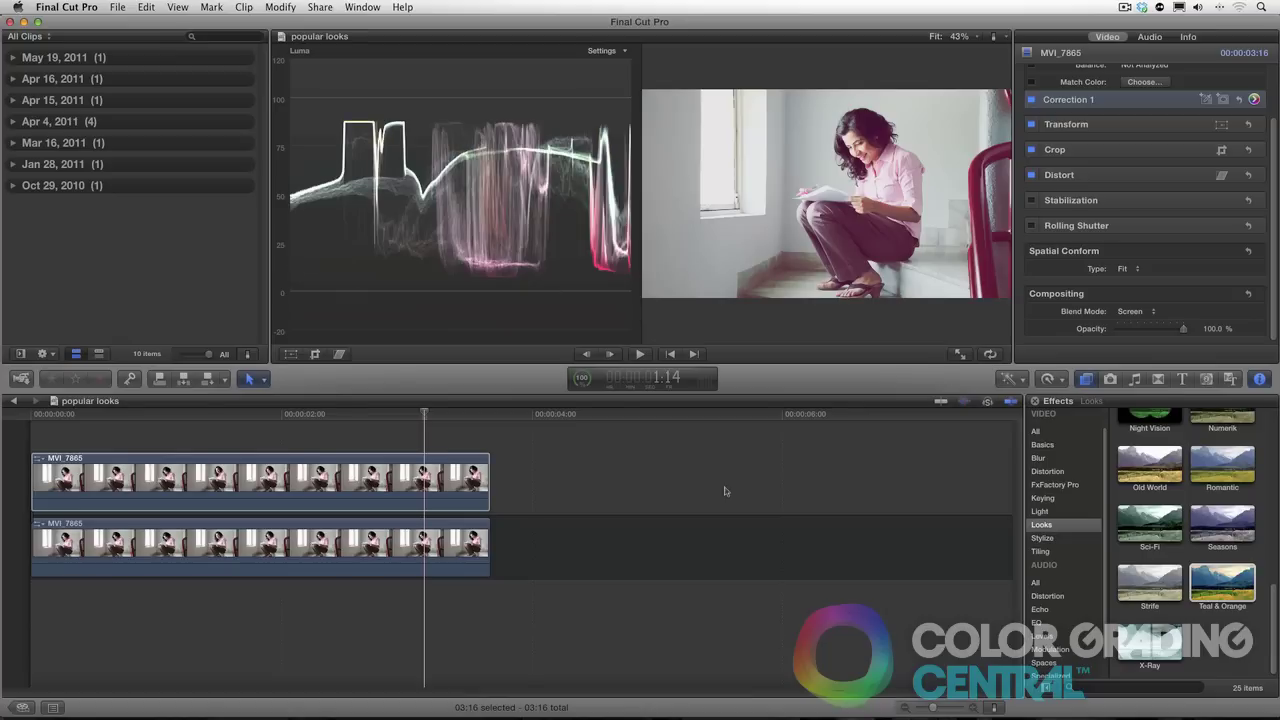
Set the top clip's blend mode back to Normal and reset its colour correction.
{"action": "left_click", "coordinate": [449, 498]}
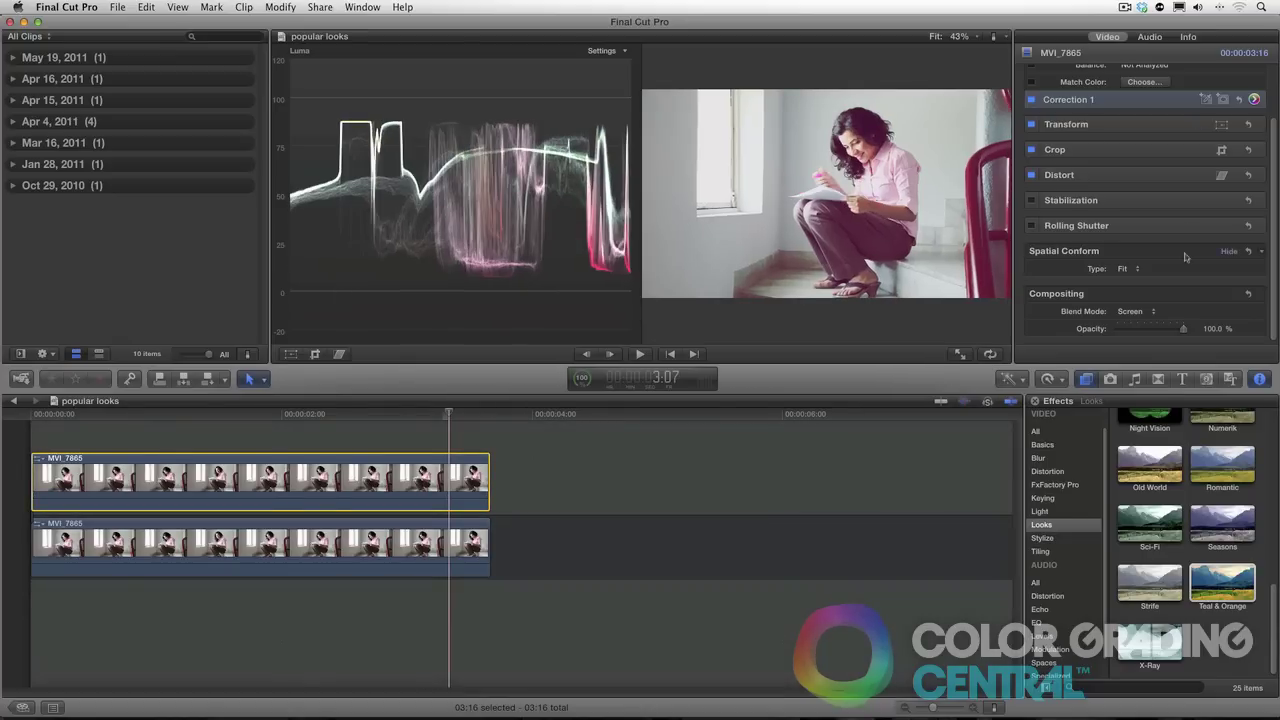
{"action": "left_click", "coordinate": [1155, 312]}
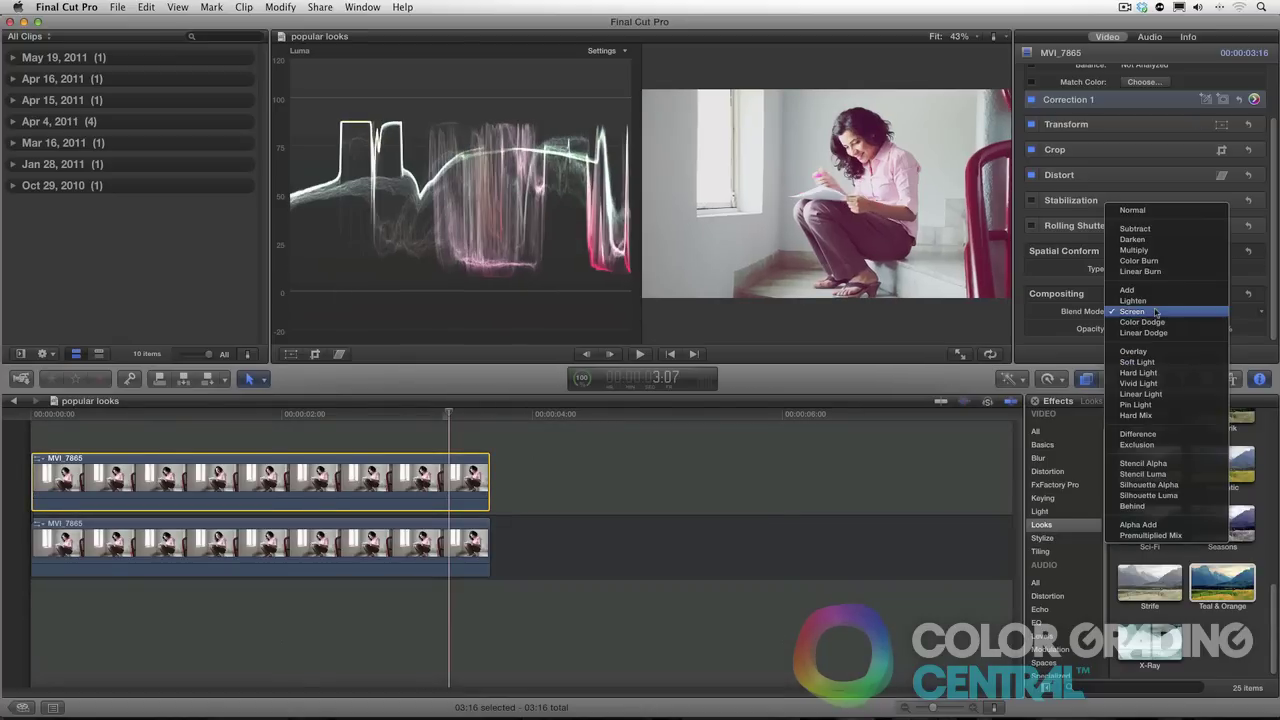
{"action": "left_click", "coordinate": [1134, 210]}
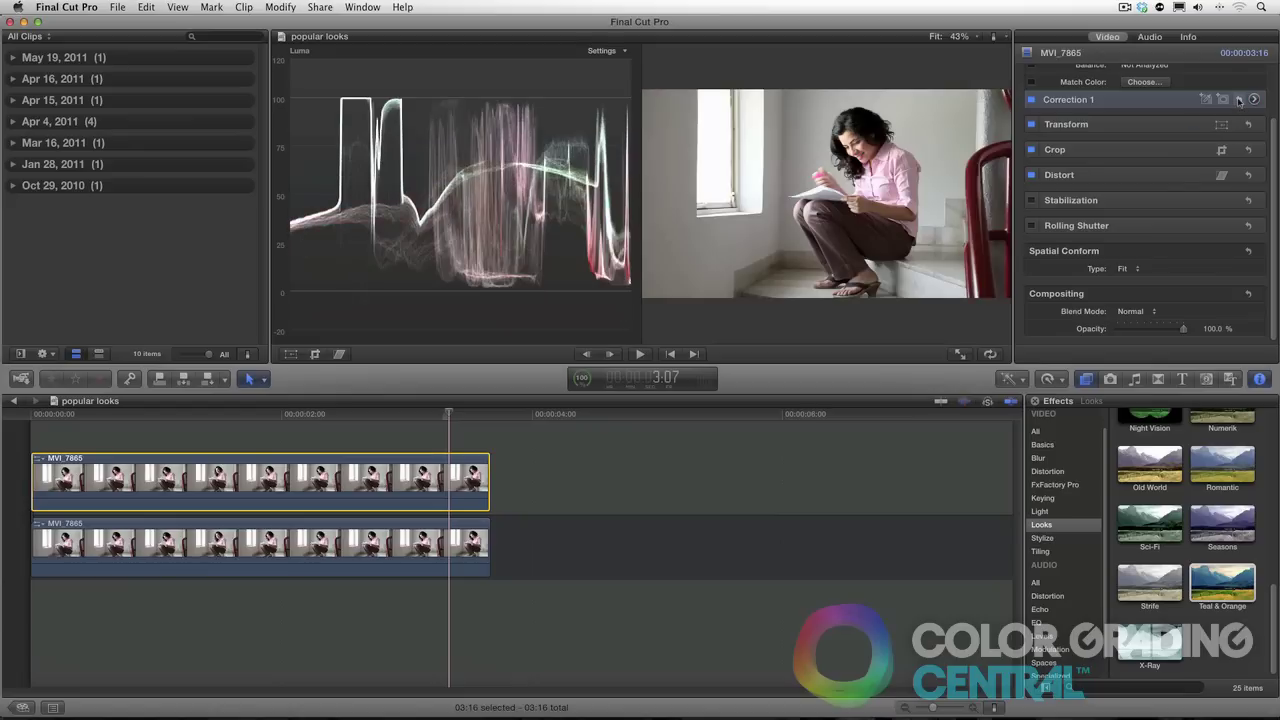
{"action": "left_click", "coordinate": [557, 508]}
Apply Teal & Orange to the stairs clip at Amount 39.5, Protect Highlights 85.5 and Protect Skin 65.5.
{"action": "double_click", "coordinate": [1216, 584]}
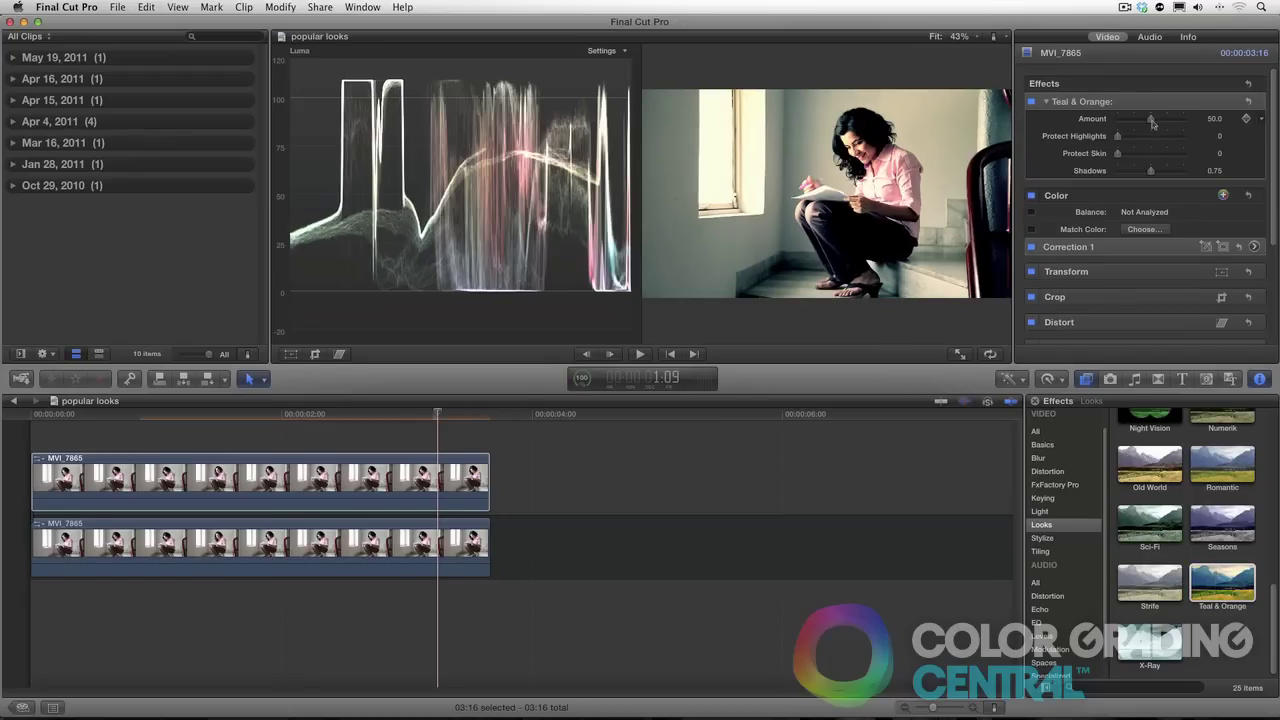
{"action": "mouse_move", "coordinate": [1152, 122]}
{"action": "left_mouse_down"}
{"action": "mouse_move", "coordinate": [1174, 125]}
{"action": "mouse_move", "coordinate": [1147, 126]}
{"action": "left_mouse_up"}
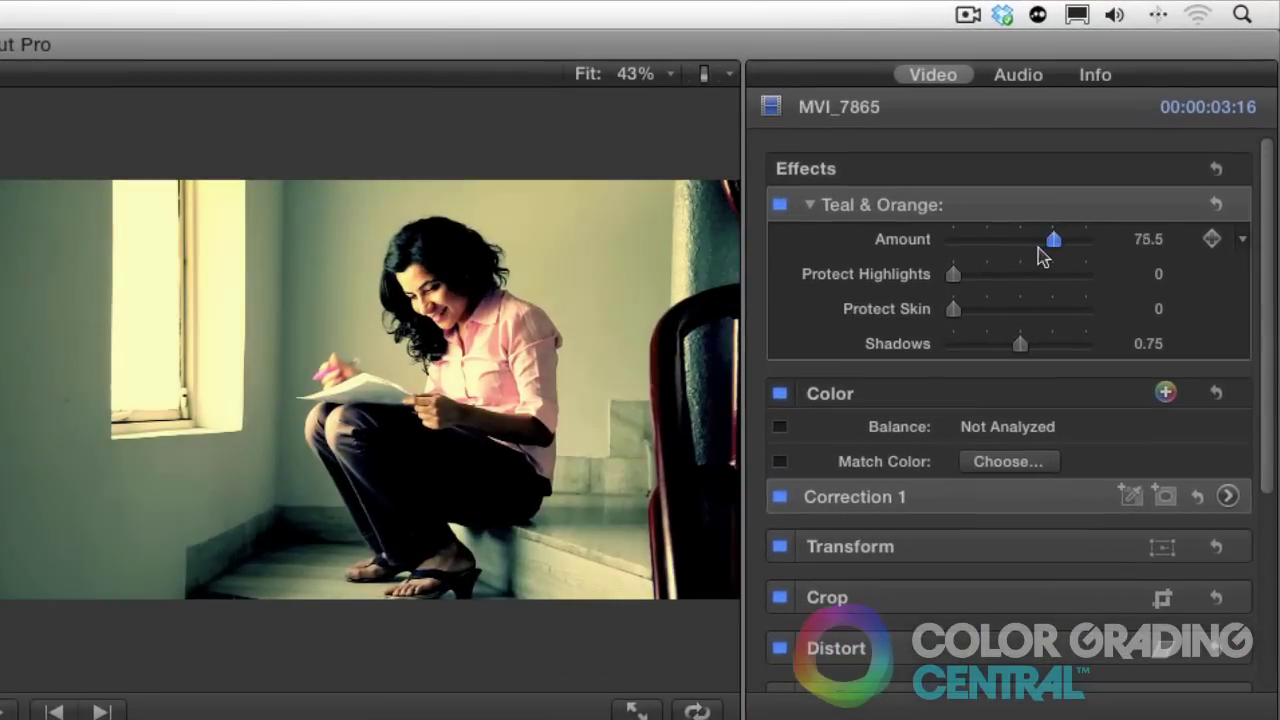
{"action": "left_click_drag", "start_coordinate": [1012, 250], "coordinate": [966, 287]}
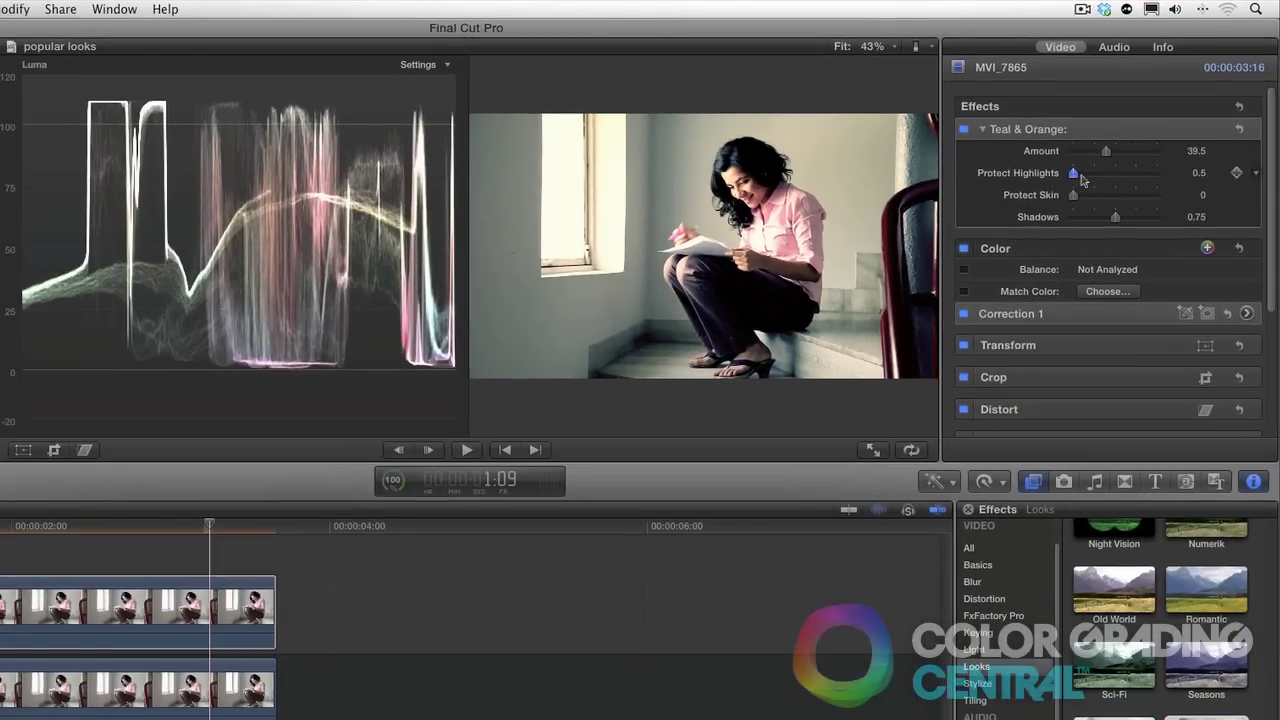
{"action": "left_click_drag", "start_coordinate": [1080, 178], "coordinate": [1158, 179]}
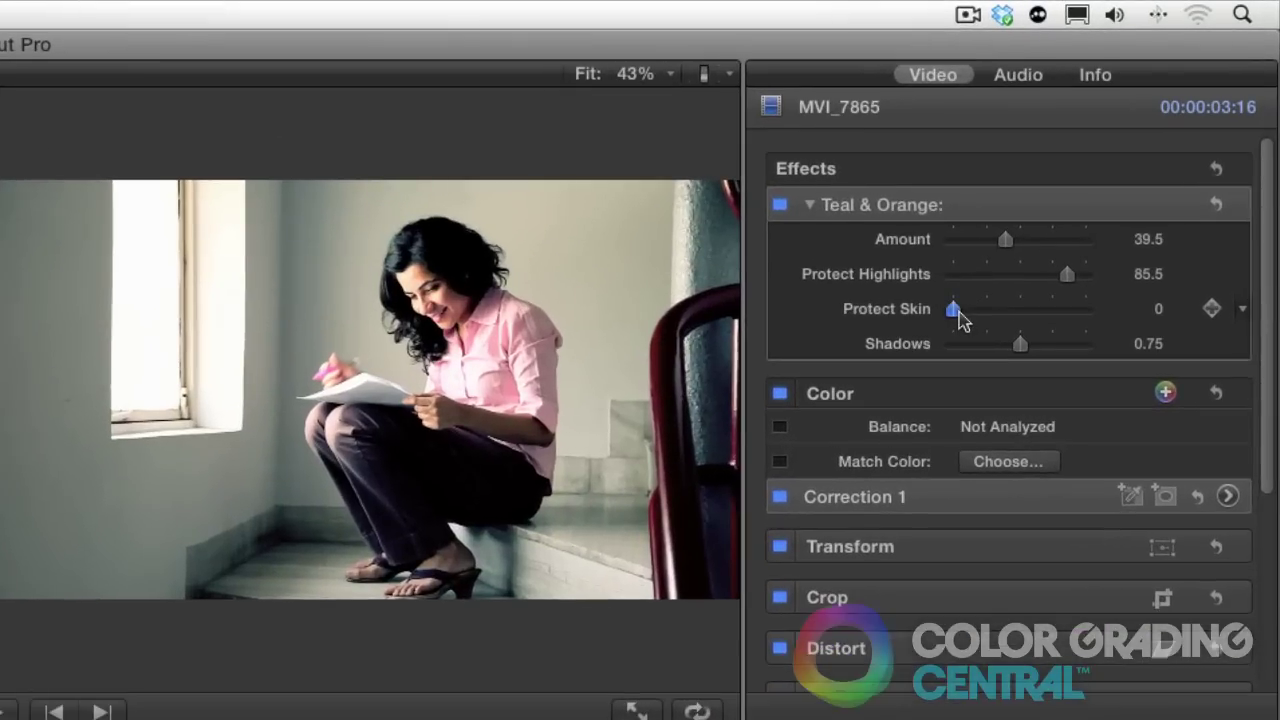
{"action": "left_click_drag", "start_coordinate": [1074, 197], "coordinate": [1100, 202]}
{"action": "left_click_drag", "start_coordinate": [992, 318], "coordinate": [1016, 347]}
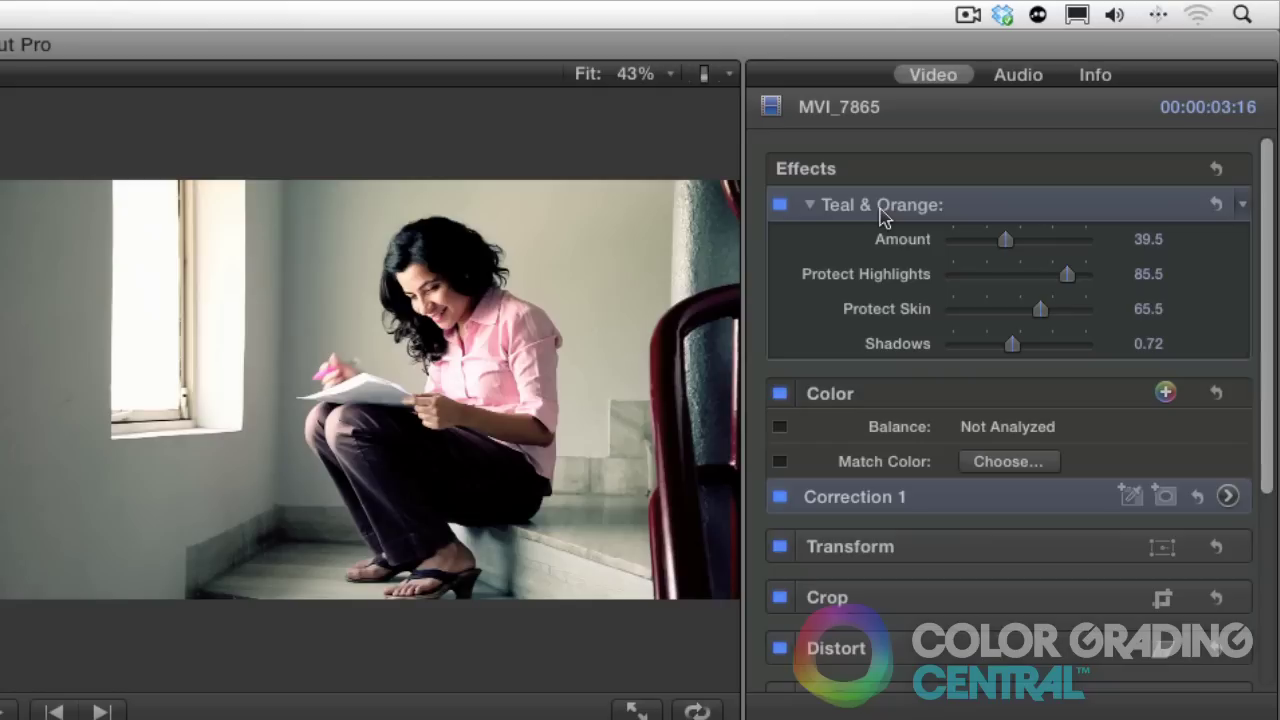
Delete the Teal & Orange effect and tint Correction 1's shadows blue (205°, +15%) with highlights at 46°, +11%.
{"action": "key", "text": "Delete"}
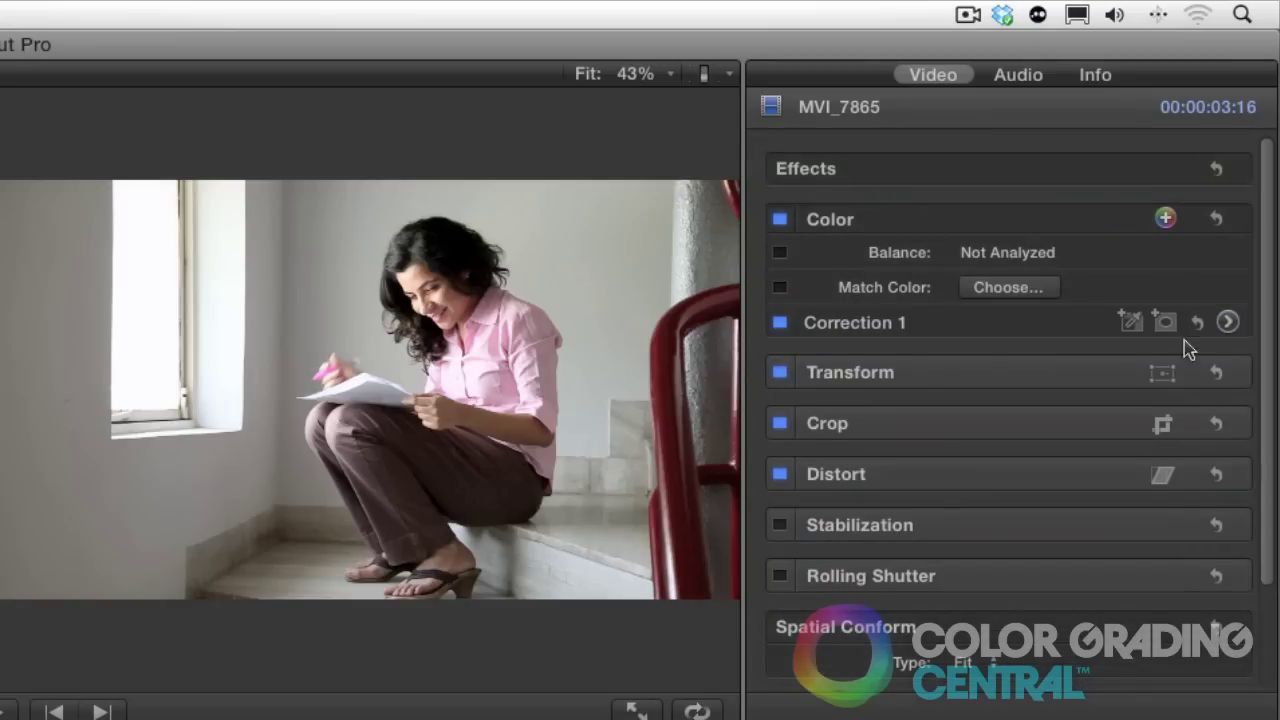
{"action": "scroll", "coordinate": [1230, 330], "scroll_direction": "right", "scroll_amount": 1}
{"action": "left_click", "coordinate": [1205, 321]}
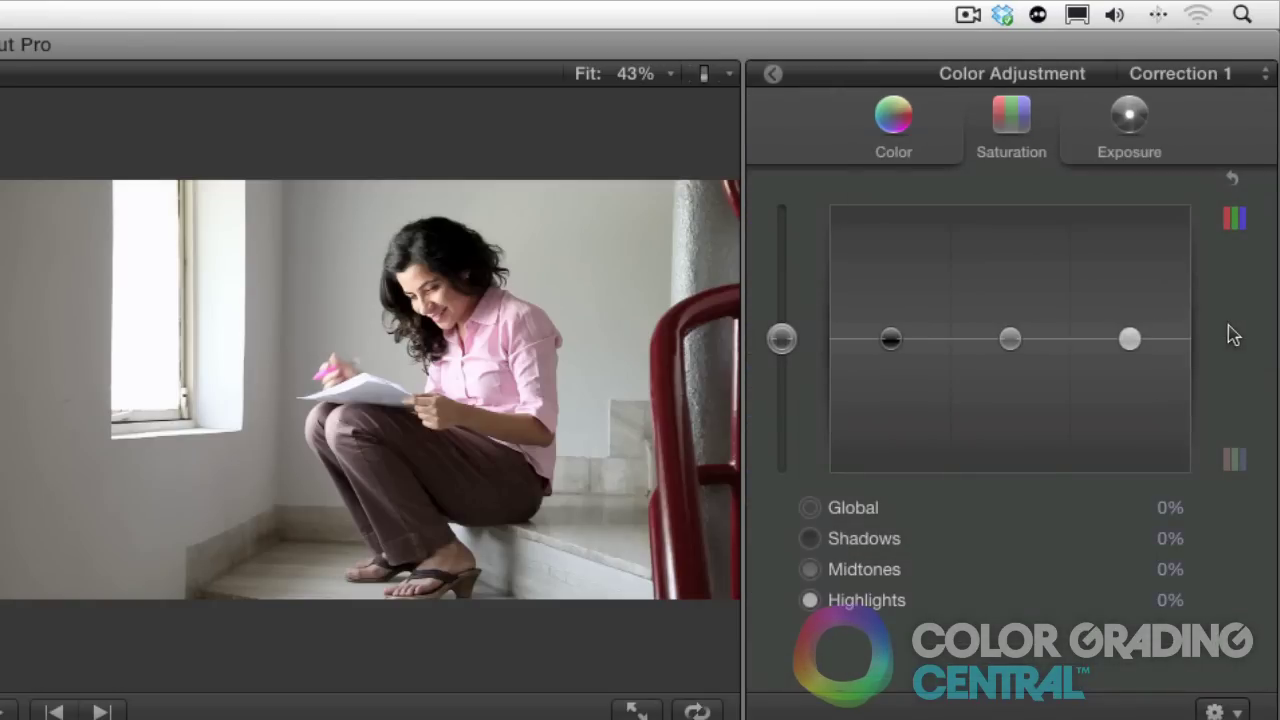
{"action": "left_click", "coordinate": [897, 128]}
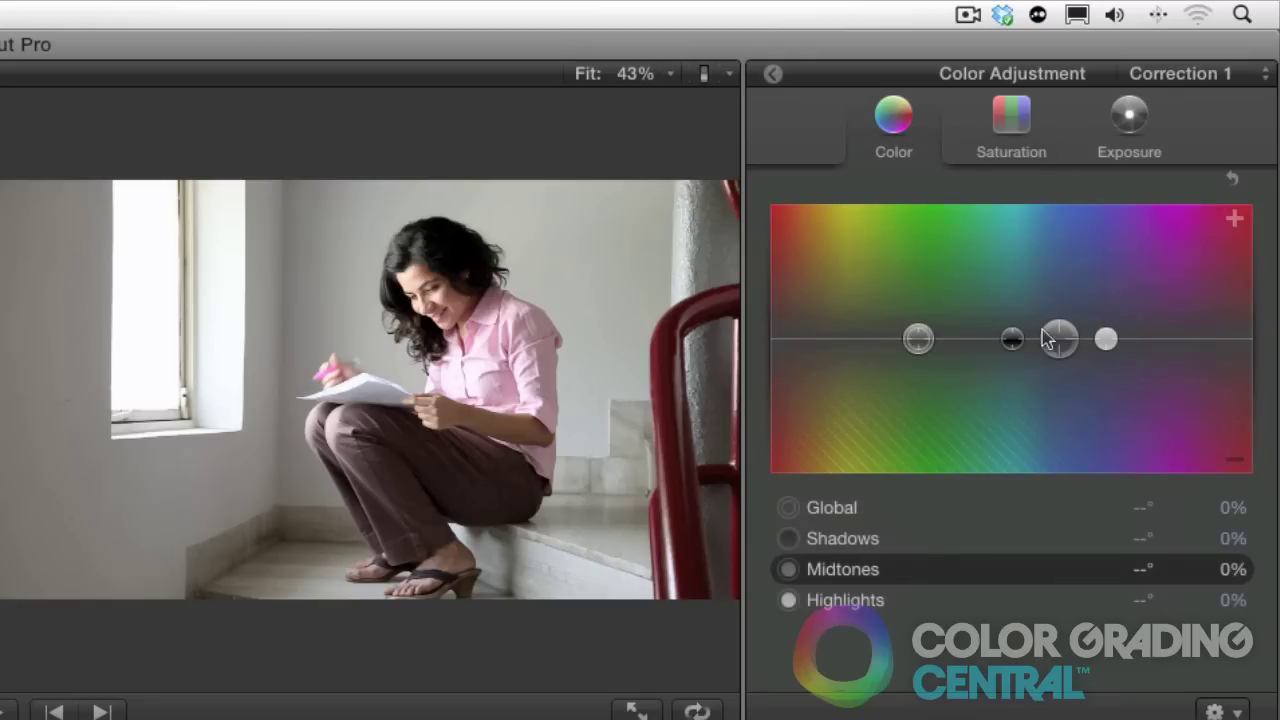
{"action": "left_click_drag", "start_coordinate": [1012, 339], "coordinate": [832, 330]}
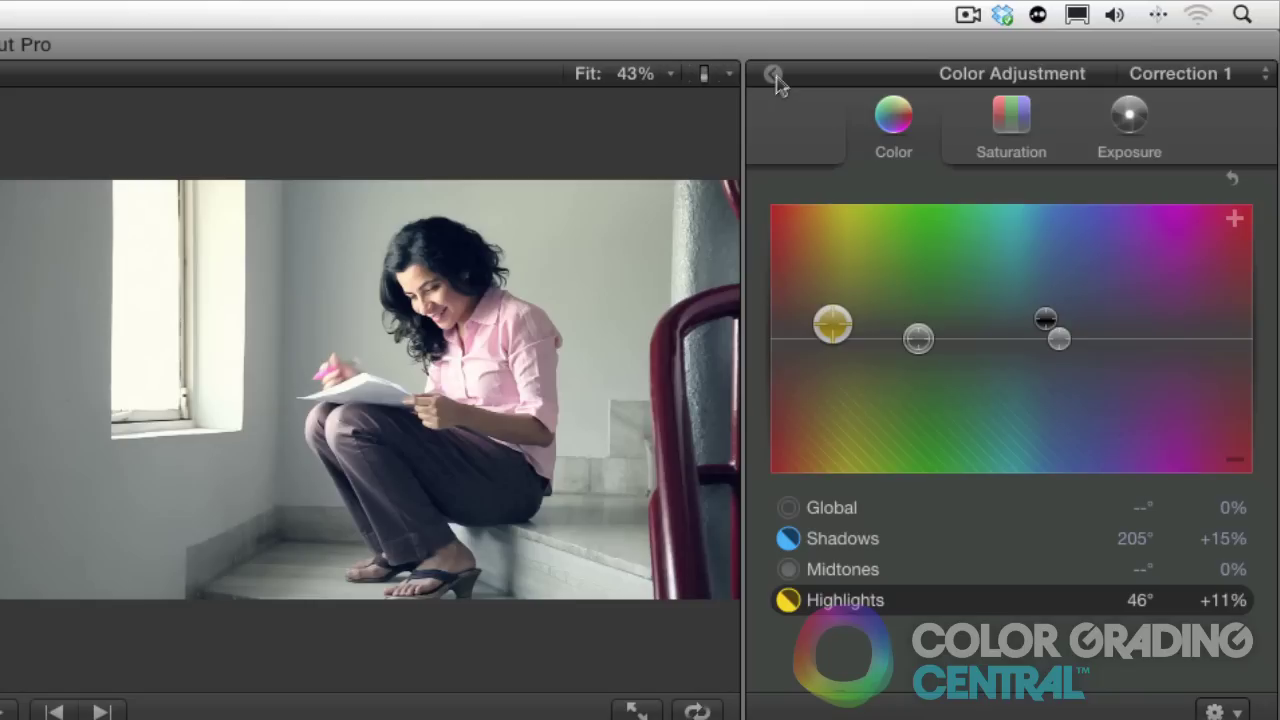
{"action": "left_click", "coordinate": [775, 75]}
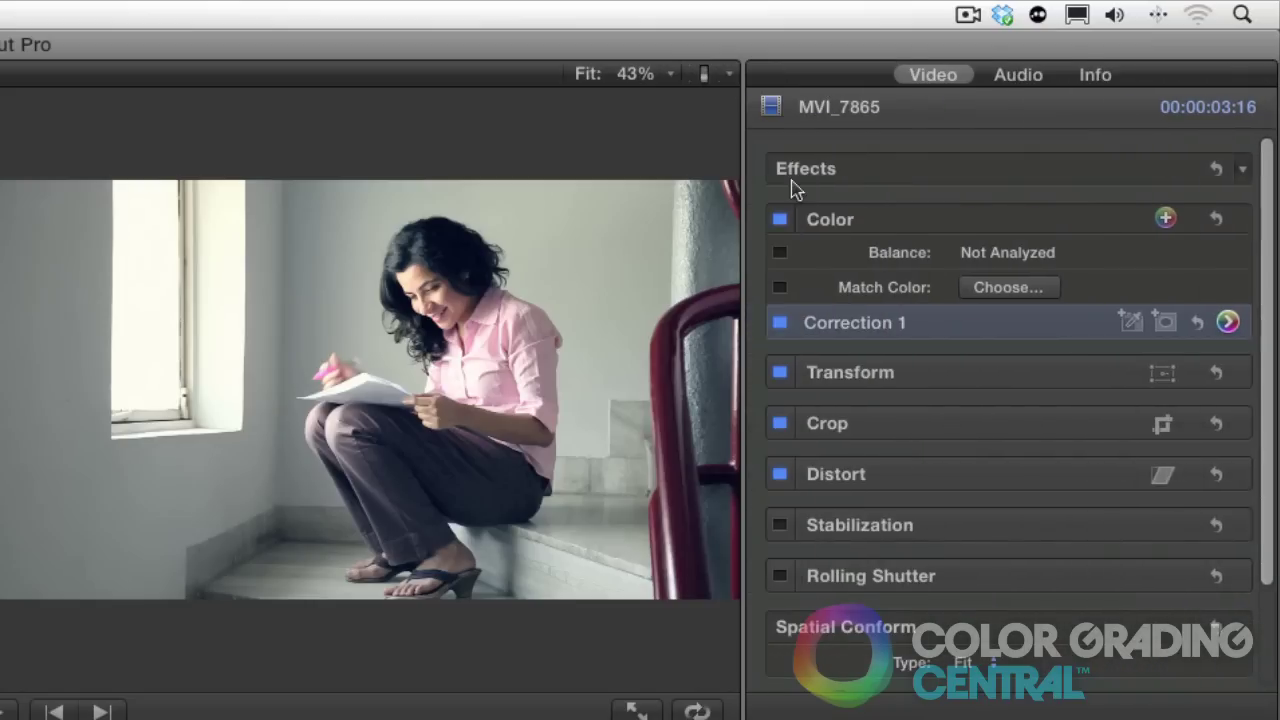
Toggle the Color effect off and on to compare, then reset Correction 1 so all tints read 0%.
{"action": "left_click", "coordinate": [780, 219]}
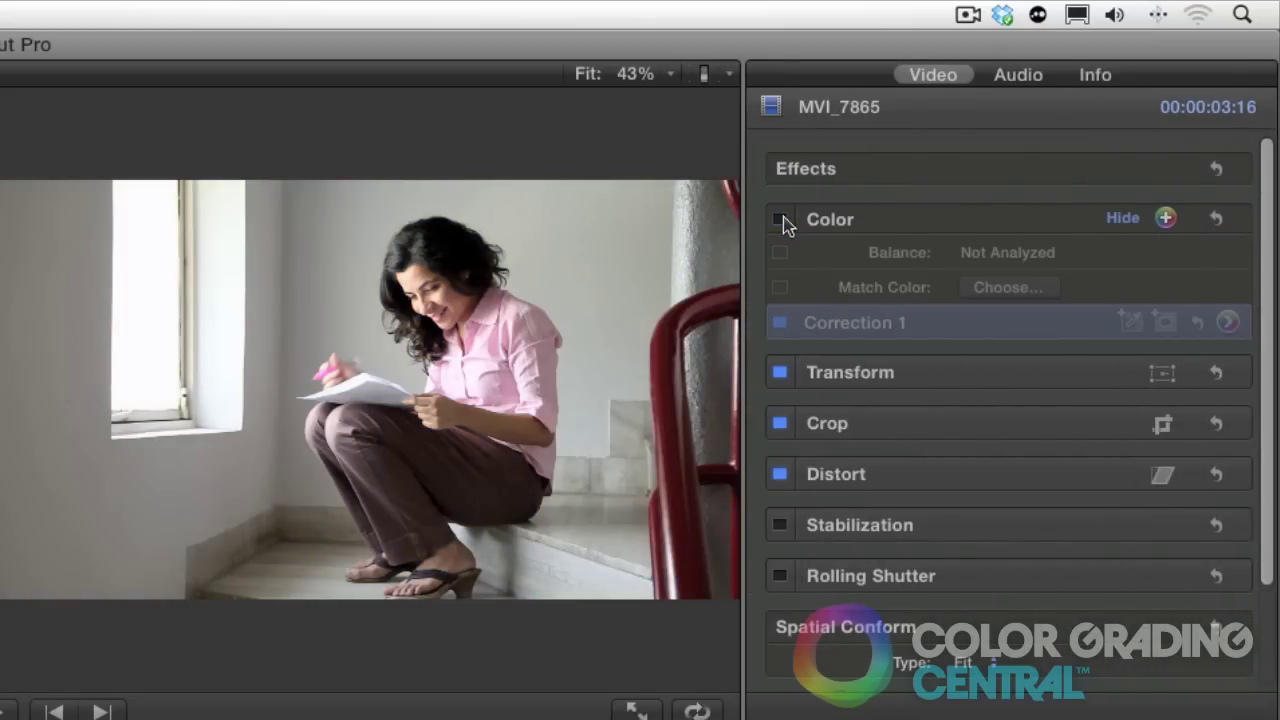
{"action": "left_click", "coordinate": [780, 219]}
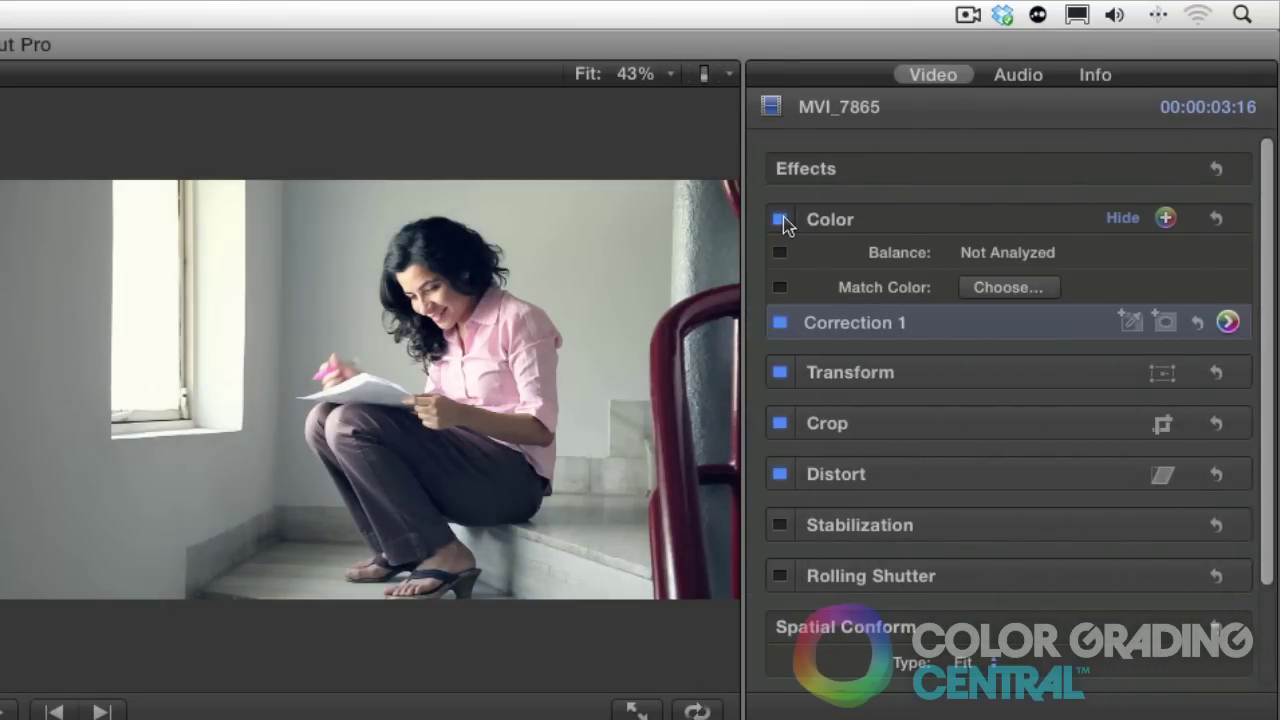
{"action": "left_click", "coordinate": [1198, 323]}
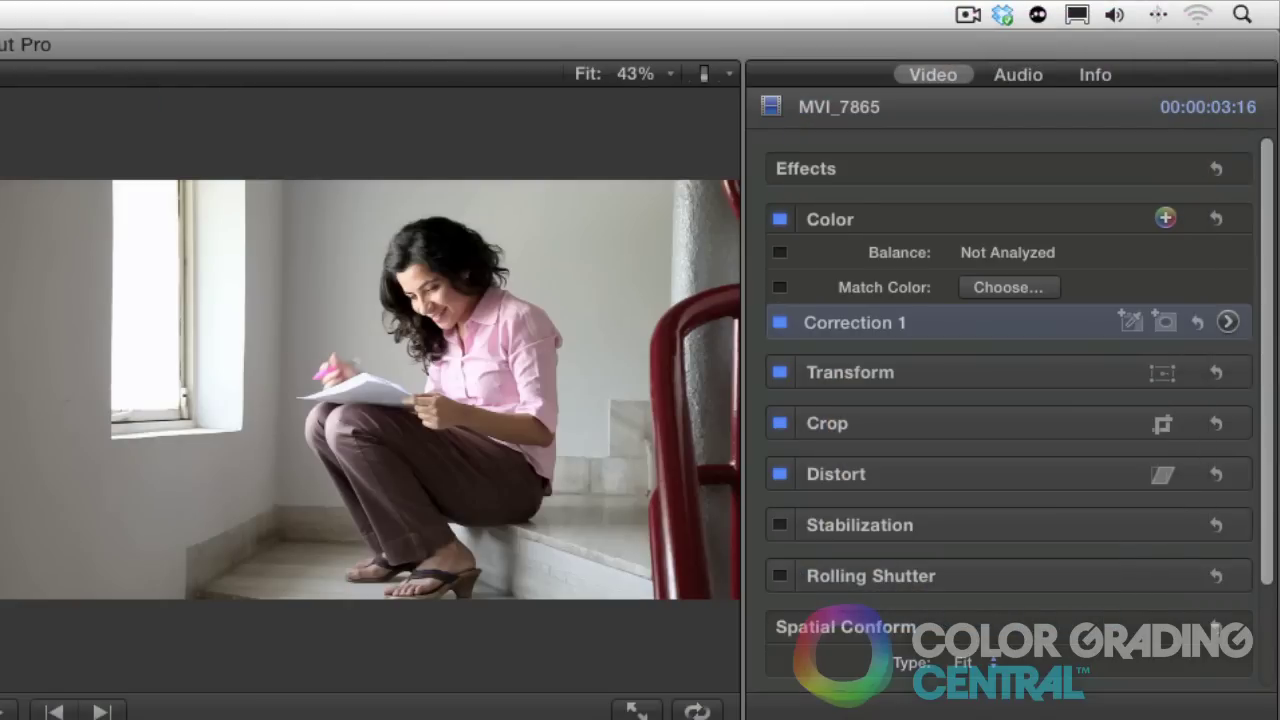
{"action": "scroll", "coordinate": [1237, 322], "scroll_direction": "right", "scroll_amount": 2}
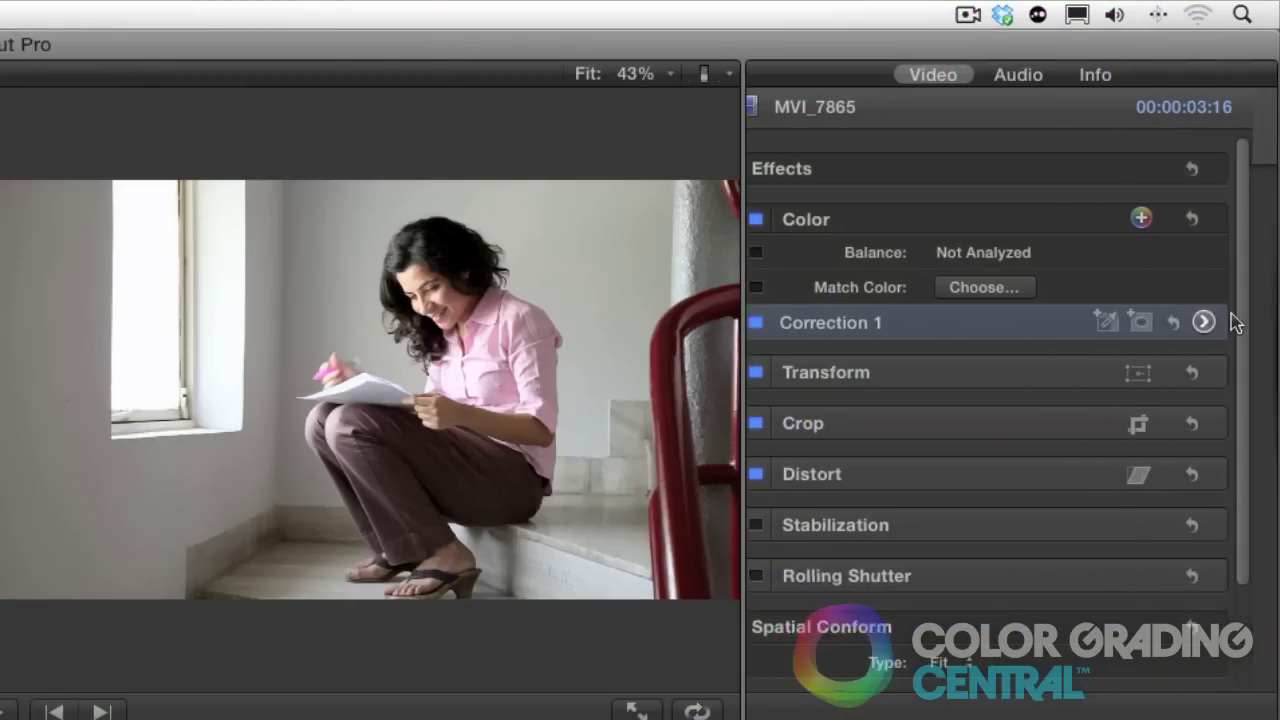
{"action": "left_click", "coordinate": [1233, 319]}
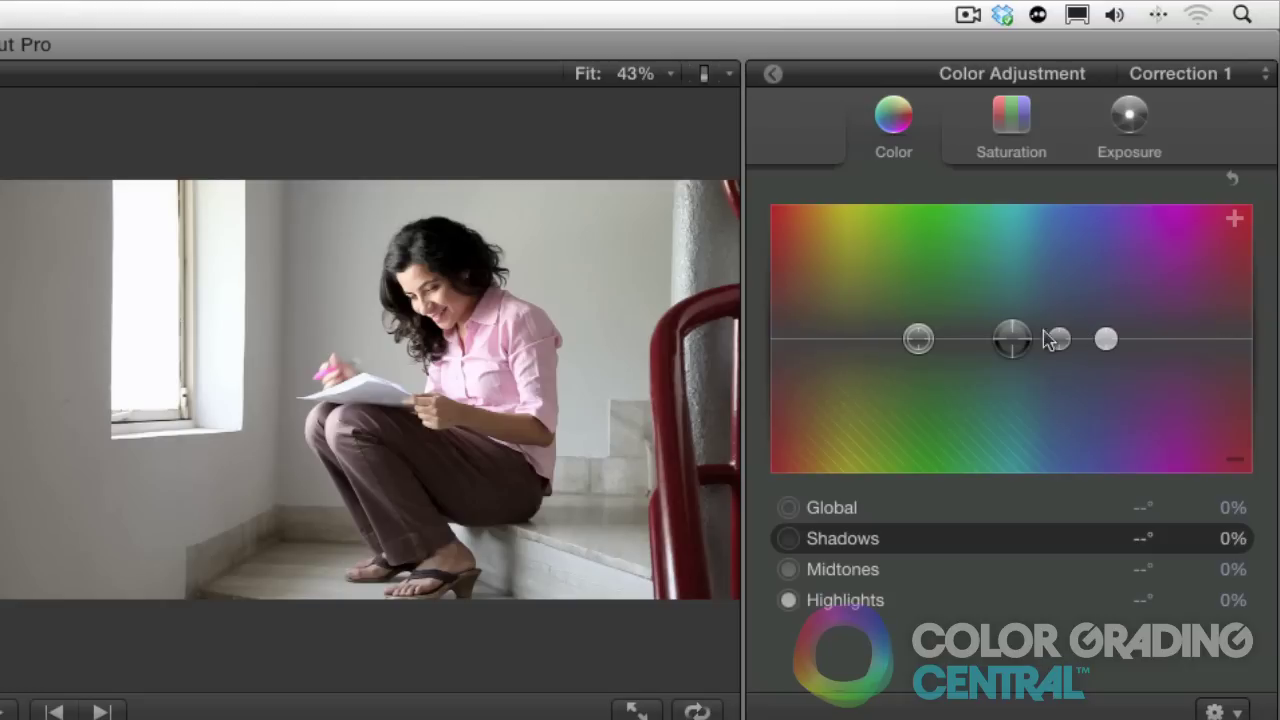
Tint shadows blue (215°, +61%), highlights yellow (49°, +50%) and pull midtones to -4%.
{"action": "left_click_drag", "start_coordinate": [1014, 339], "coordinate": [1063, 260]}
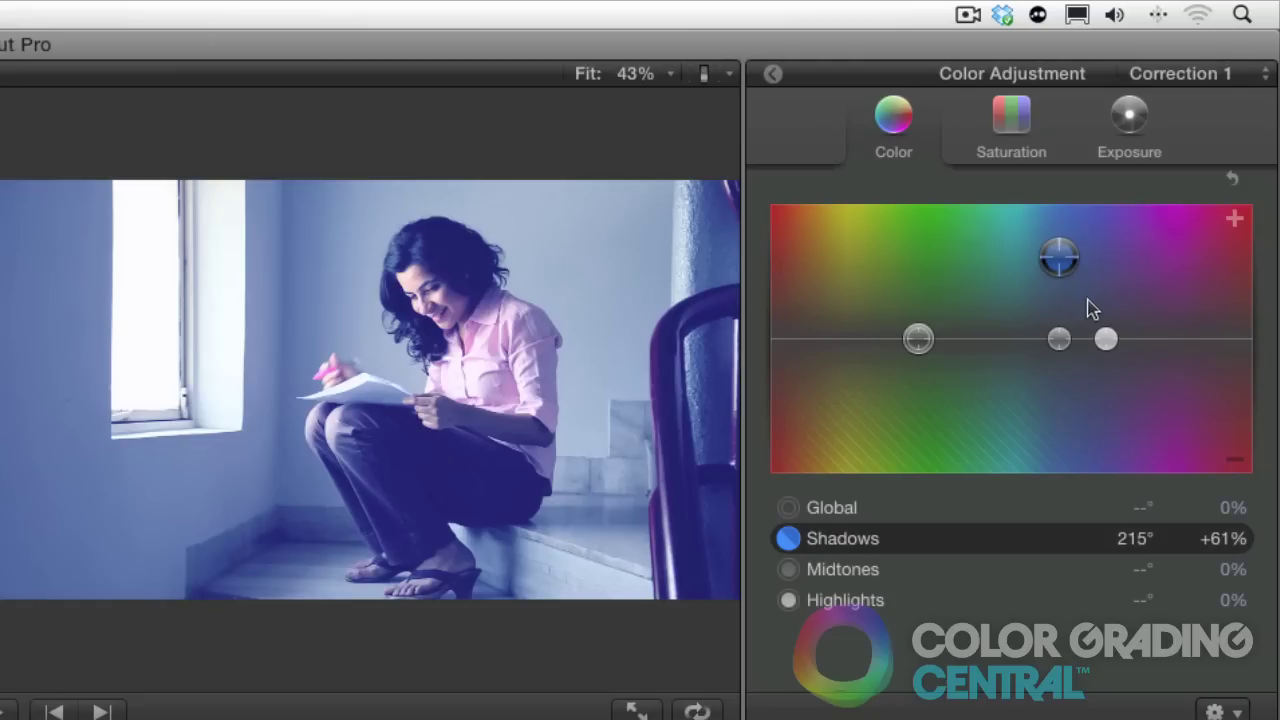
{"action": "left_click_drag", "start_coordinate": [1105, 339], "coordinate": [836, 272]}
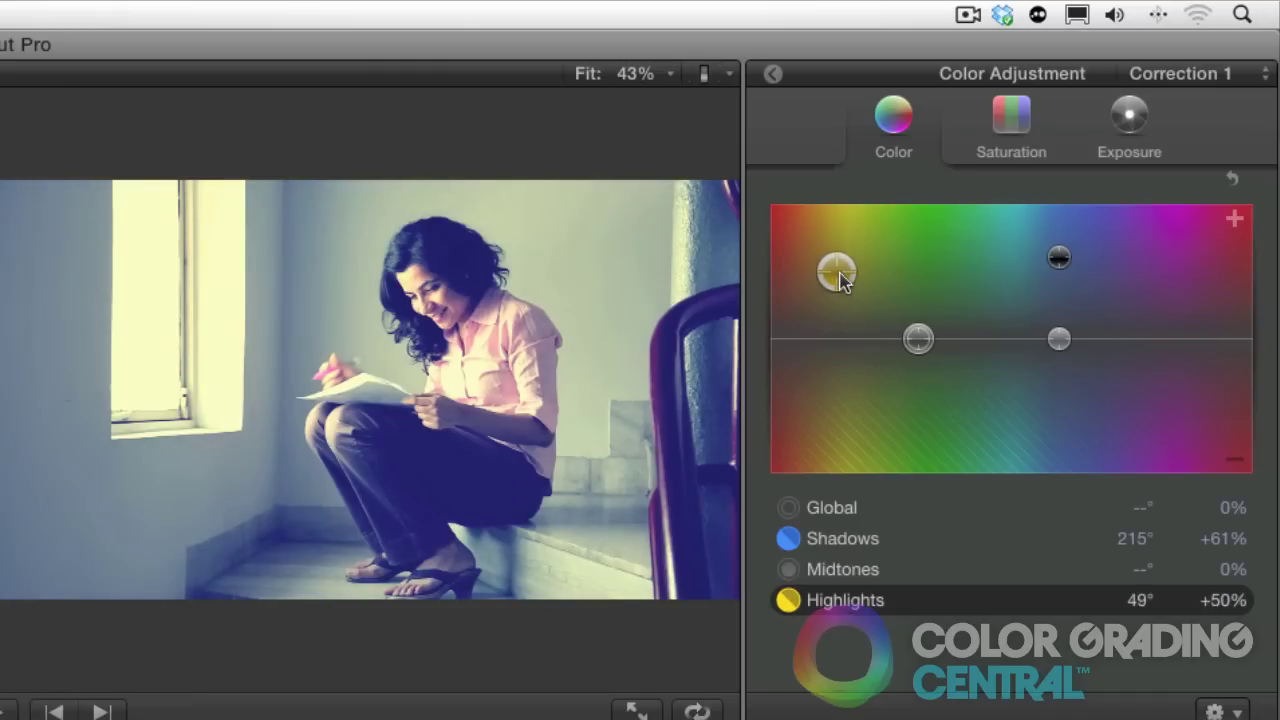
{"action": "left_click", "coordinate": [1059, 339]}
{"action": "left_click_drag", "start_coordinate": [1058, 339], "coordinate": [1059, 343]}
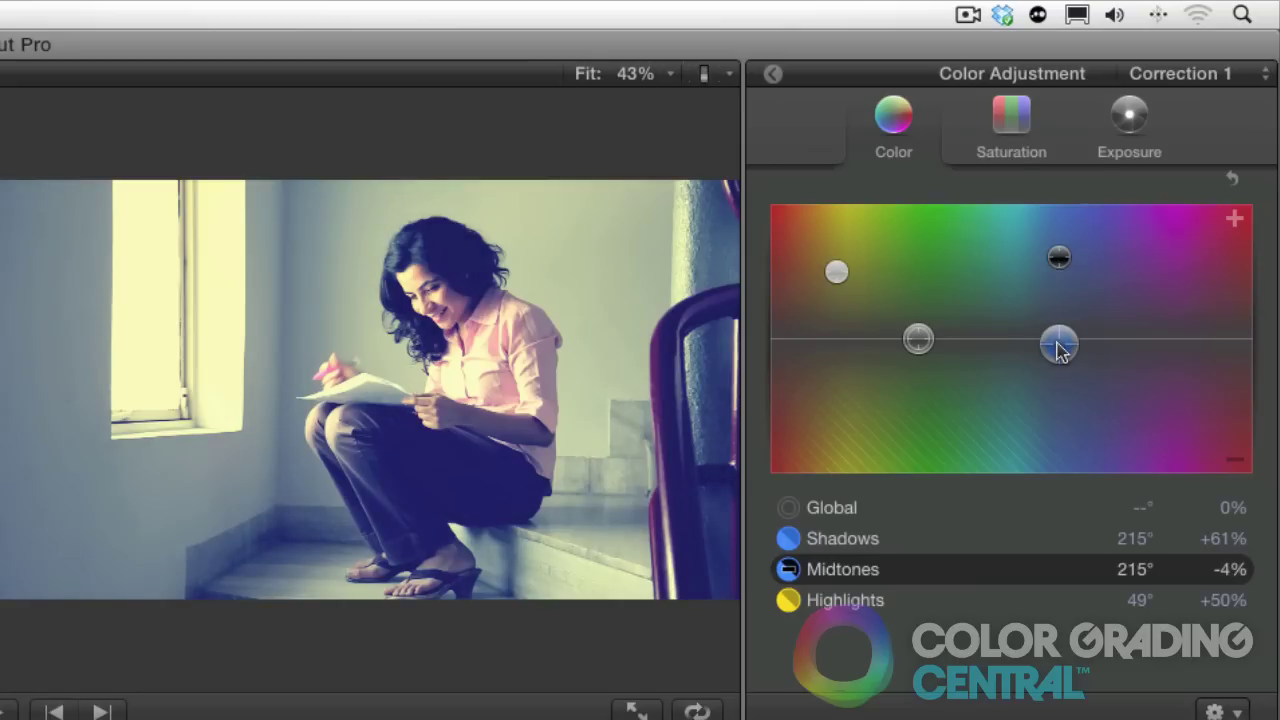
Raise the overall saturation slightly and lower the shadow exposure to -5%.
{"action": "left_click", "coordinate": [1017, 158]}
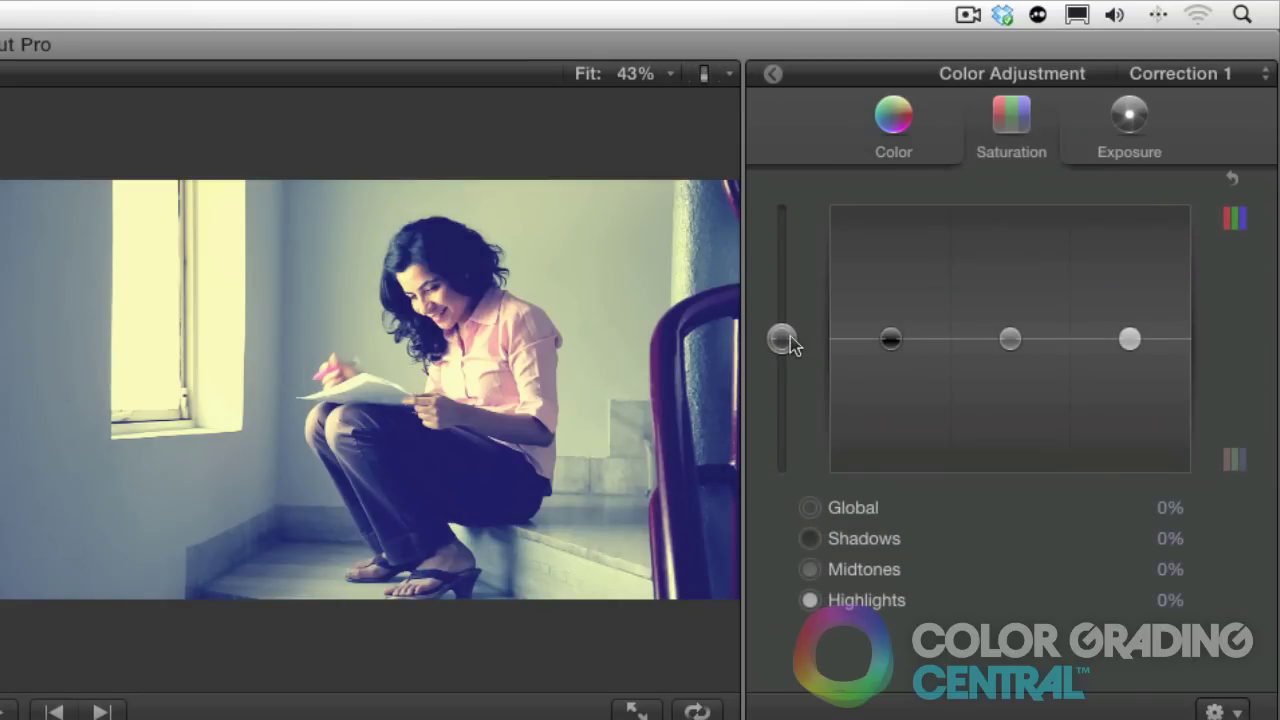
{"action": "left_click_drag", "start_coordinate": [790, 337], "coordinate": [790, 330]}
{"action": "left_click", "coordinate": [1118, 122]}
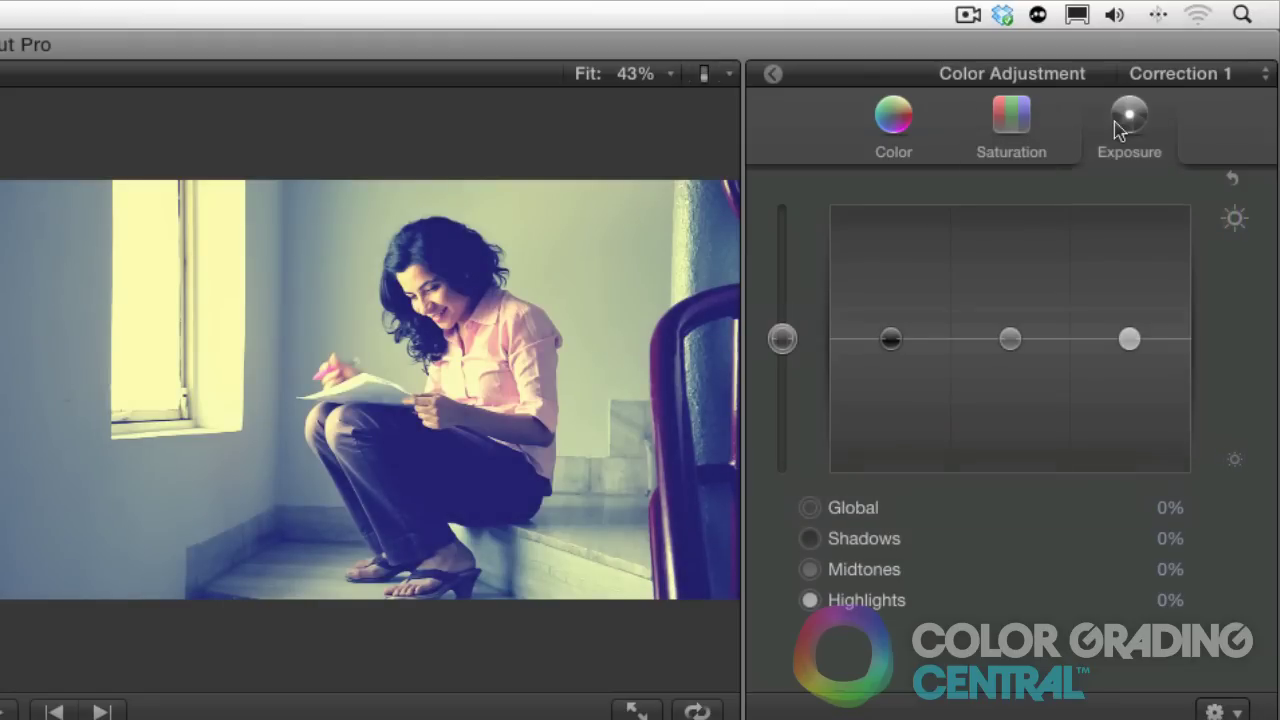
{"action": "left_click_drag", "start_coordinate": [891, 341], "coordinate": [891, 350]}
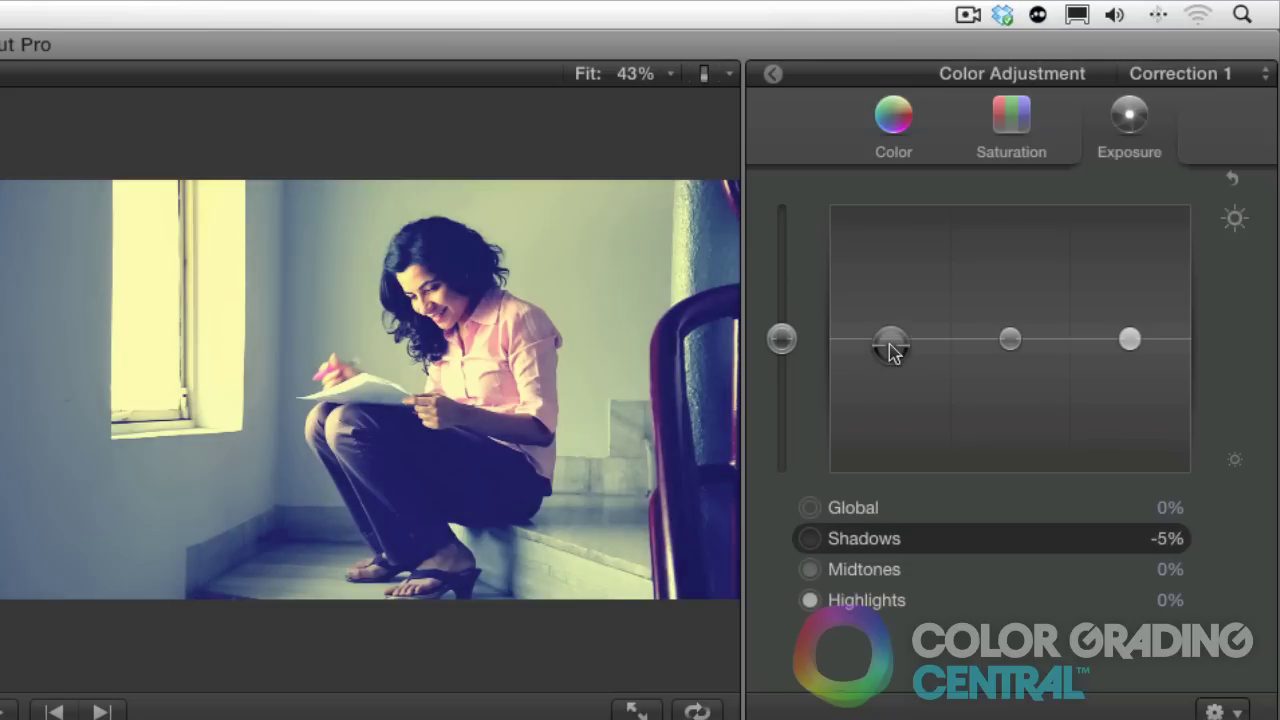
{"action": "left_click", "coordinate": [775, 76]}
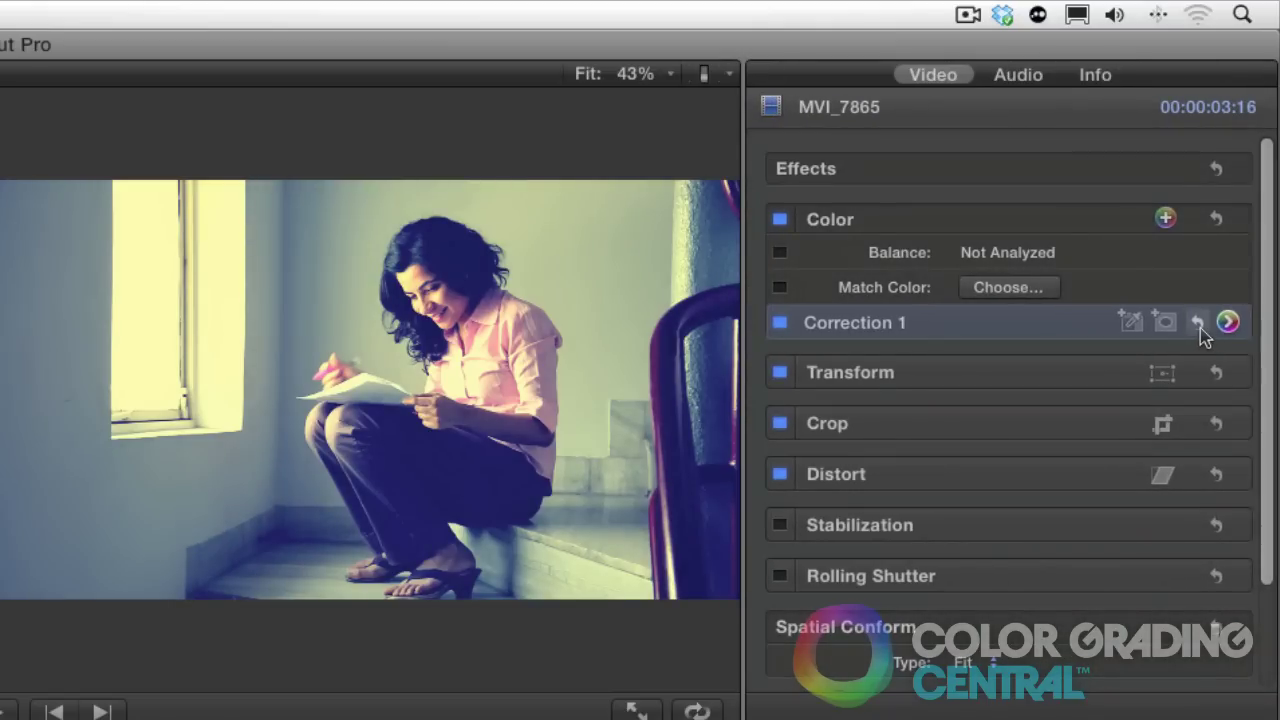
Reset Correction 1, then tint shadows magenta (300°, +12%), highlights 111° +24% and midtones 112° -6%.
{"action": "left_click", "coordinate": [1199, 326]}
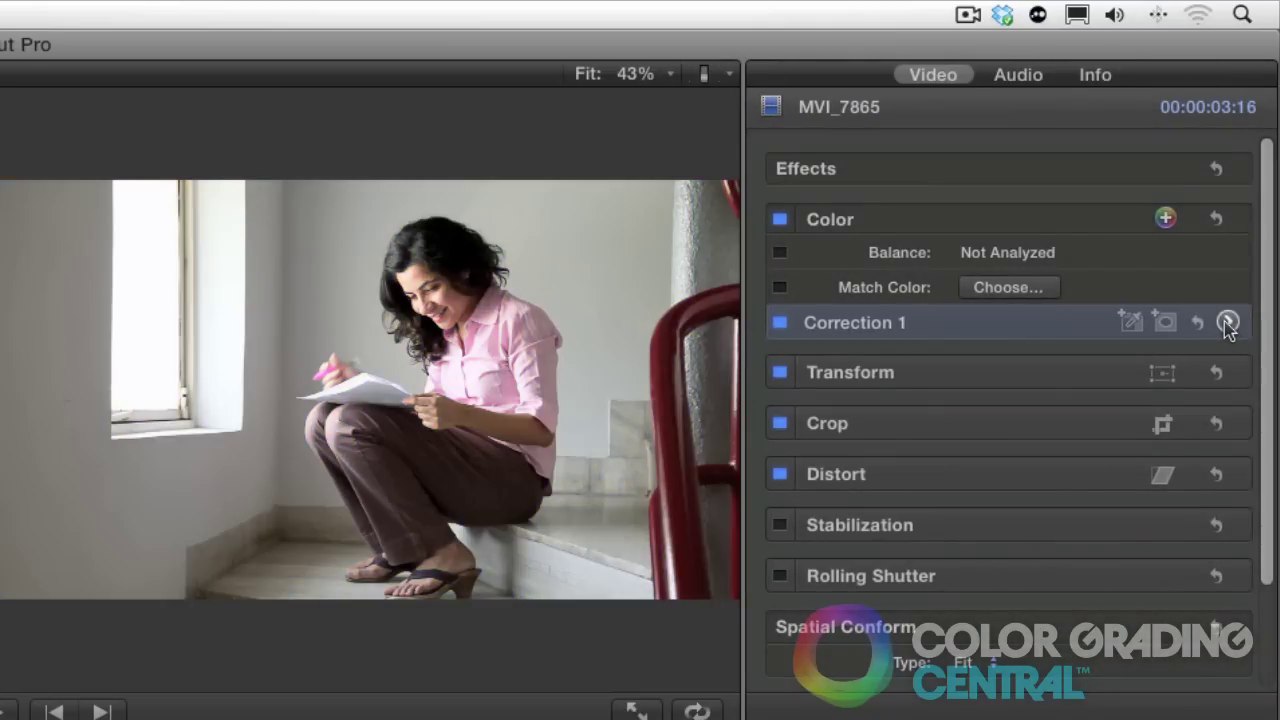
{"action": "left_click", "coordinate": [1228, 322]}
{"action": "left_click", "coordinate": [906, 120]}
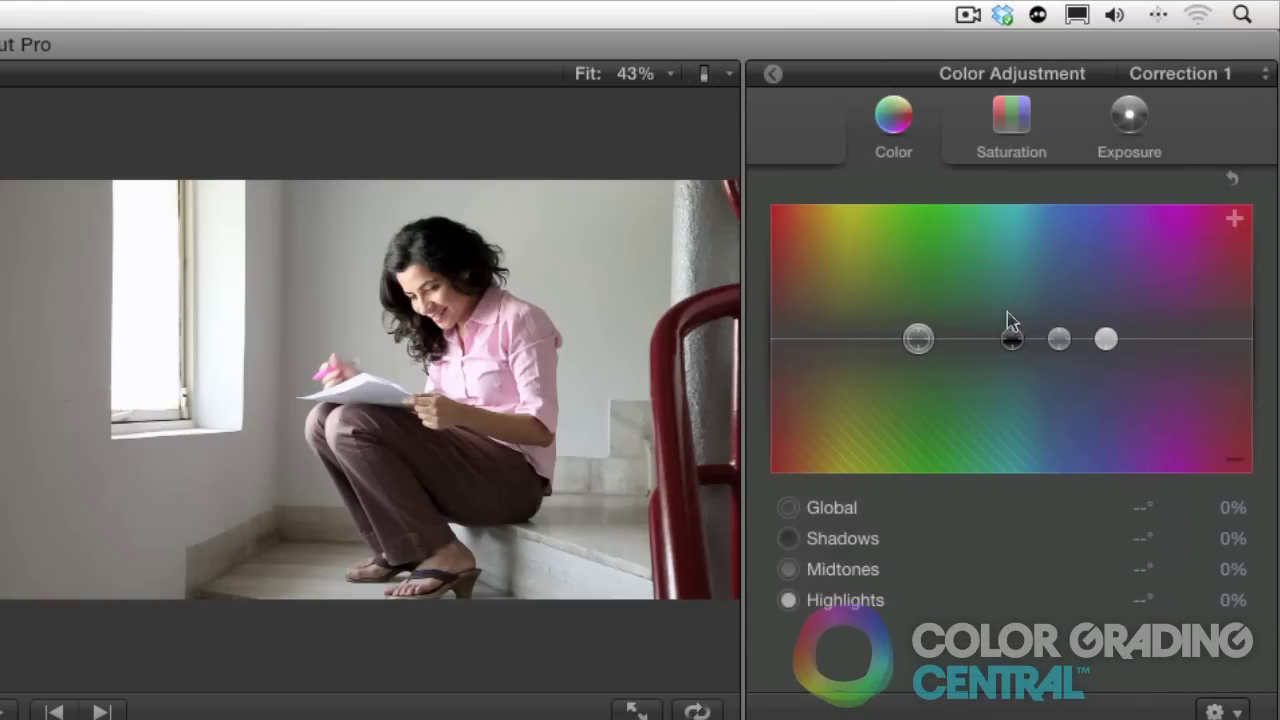
{"action": "left_click_drag", "start_coordinate": [1012, 339], "coordinate": [922, 310]}
{"action": "left_click", "coordinate": [1106, 341]}
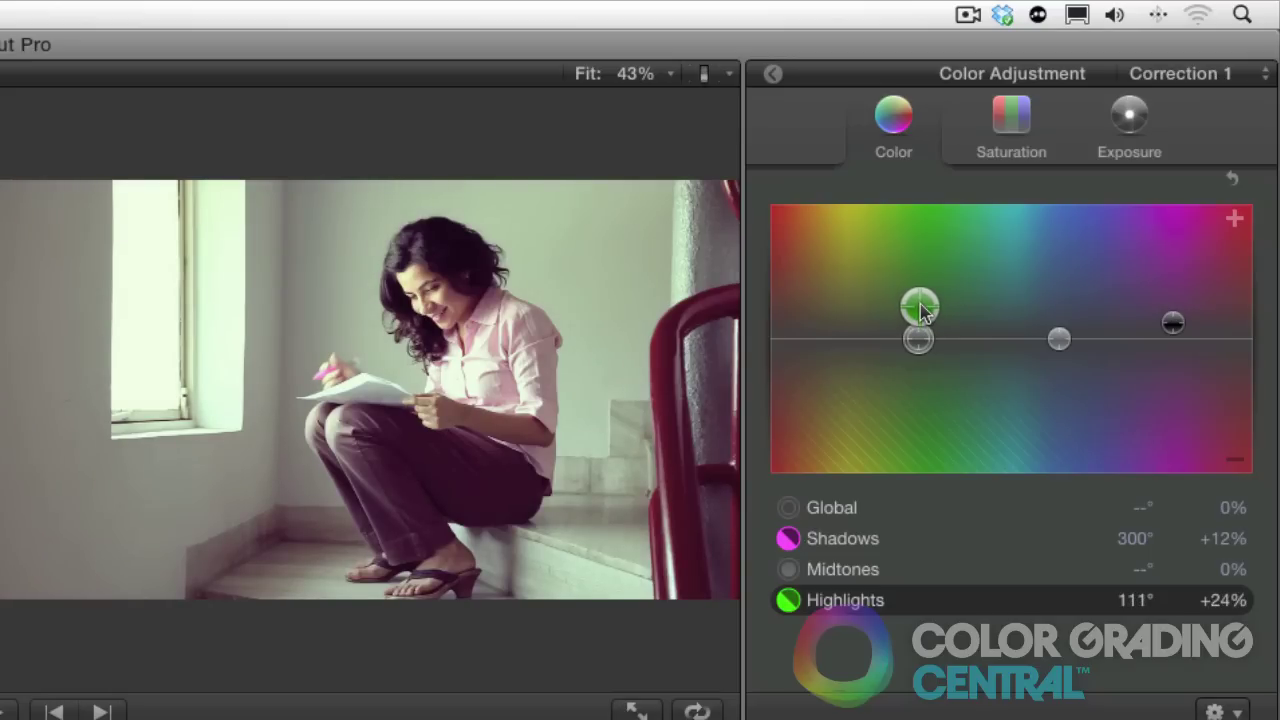
{"action": "left_click", "coordinate": [1059, 340]}
{"action": "left_click_drag", "start_coordinate": [1059, 343], "coordinate": [921, 352]}
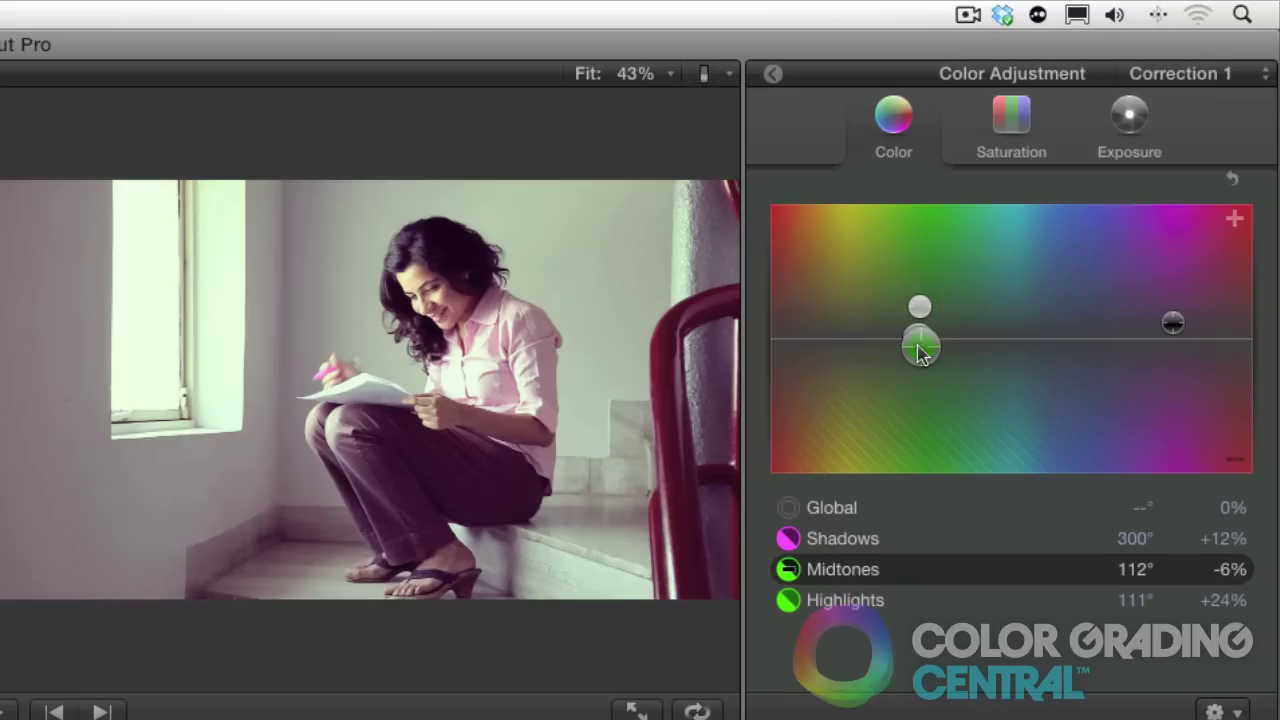
{"action": "left_click", "coordinate": [1025, 130]}
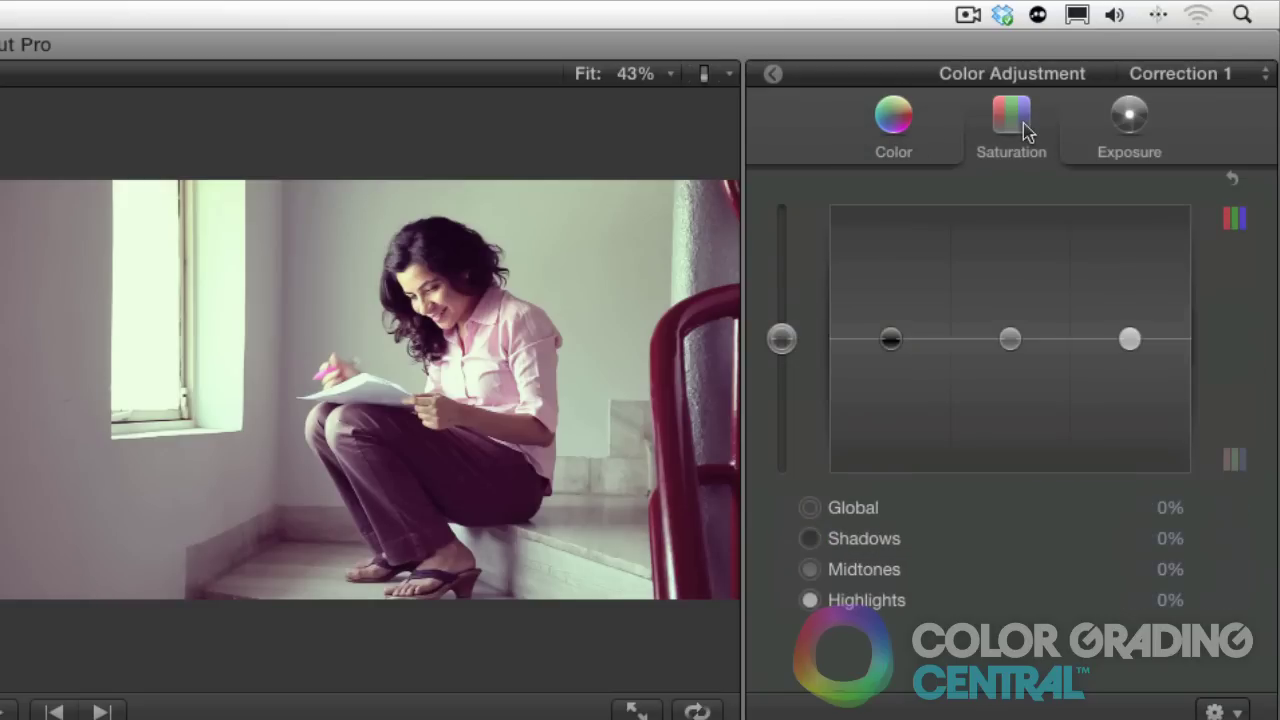
Reset Correction 1 and apply a cool Color Board preset look to the clip.
{"action": "left_click", "coordinate": [775, 75]}
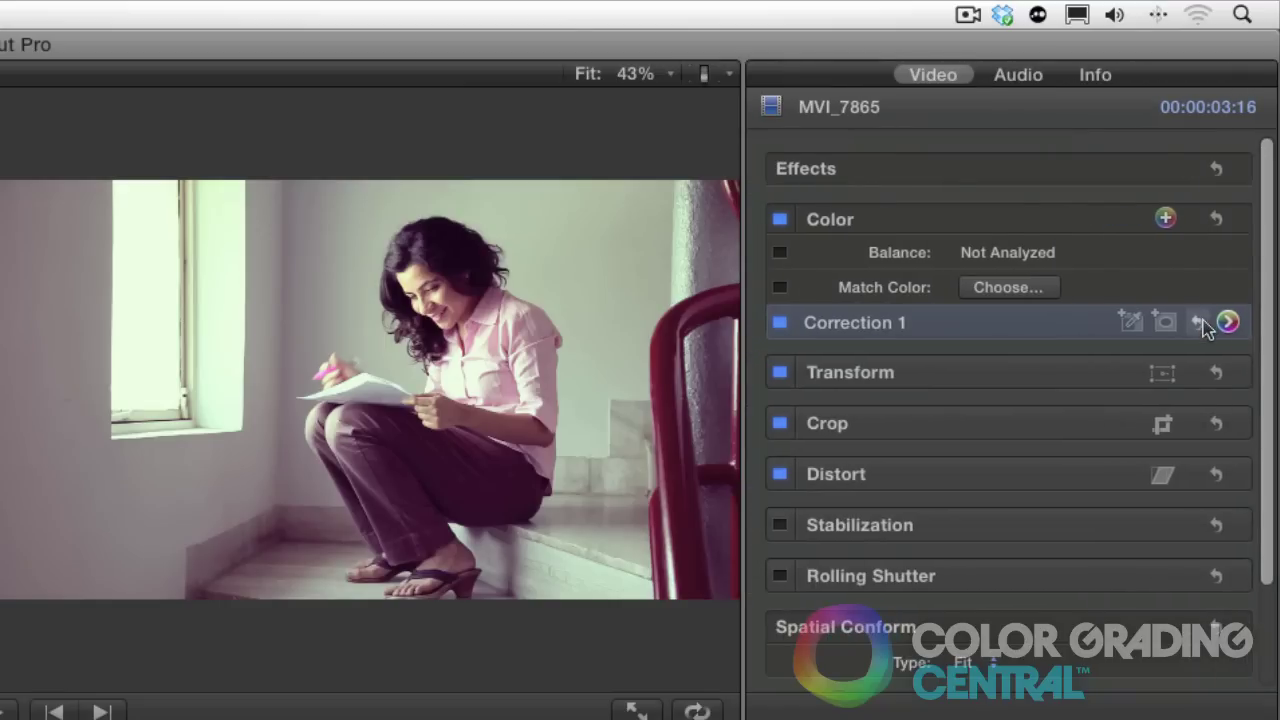
{"action": "left_click", "coordinate": [1199, 321]}
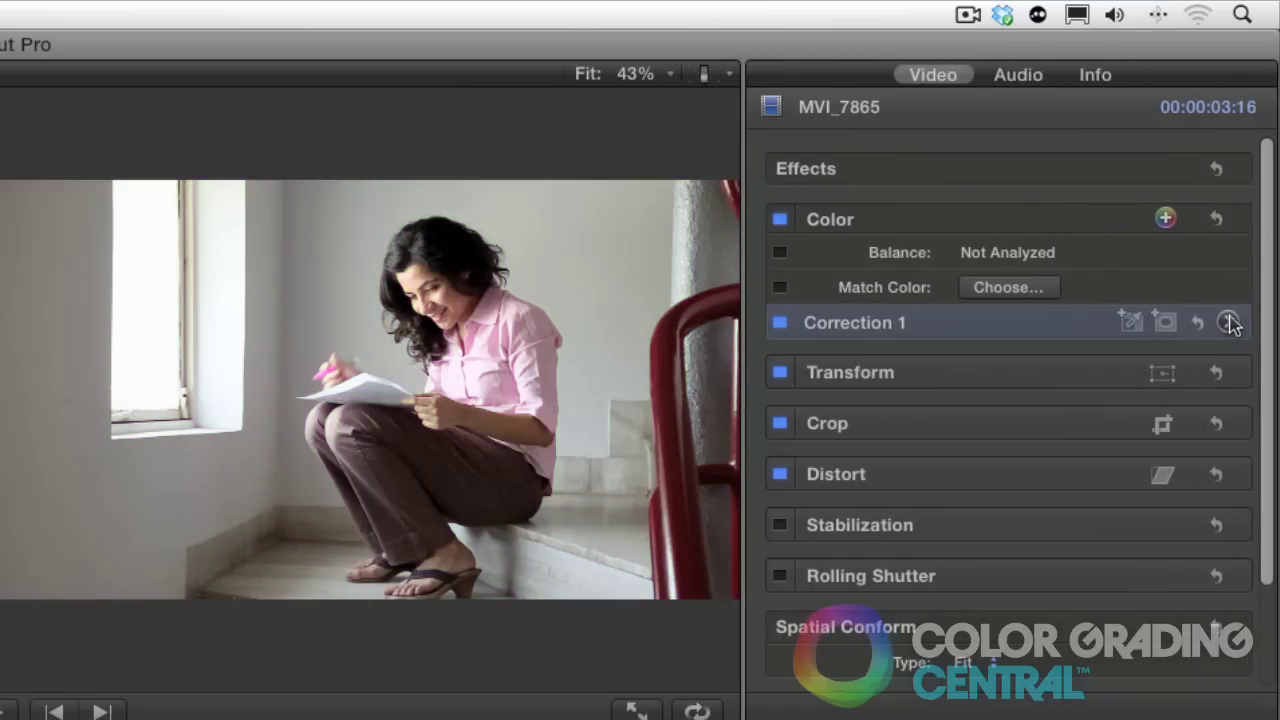
{"action": "left_click", "coordinate": [1230, 323]}
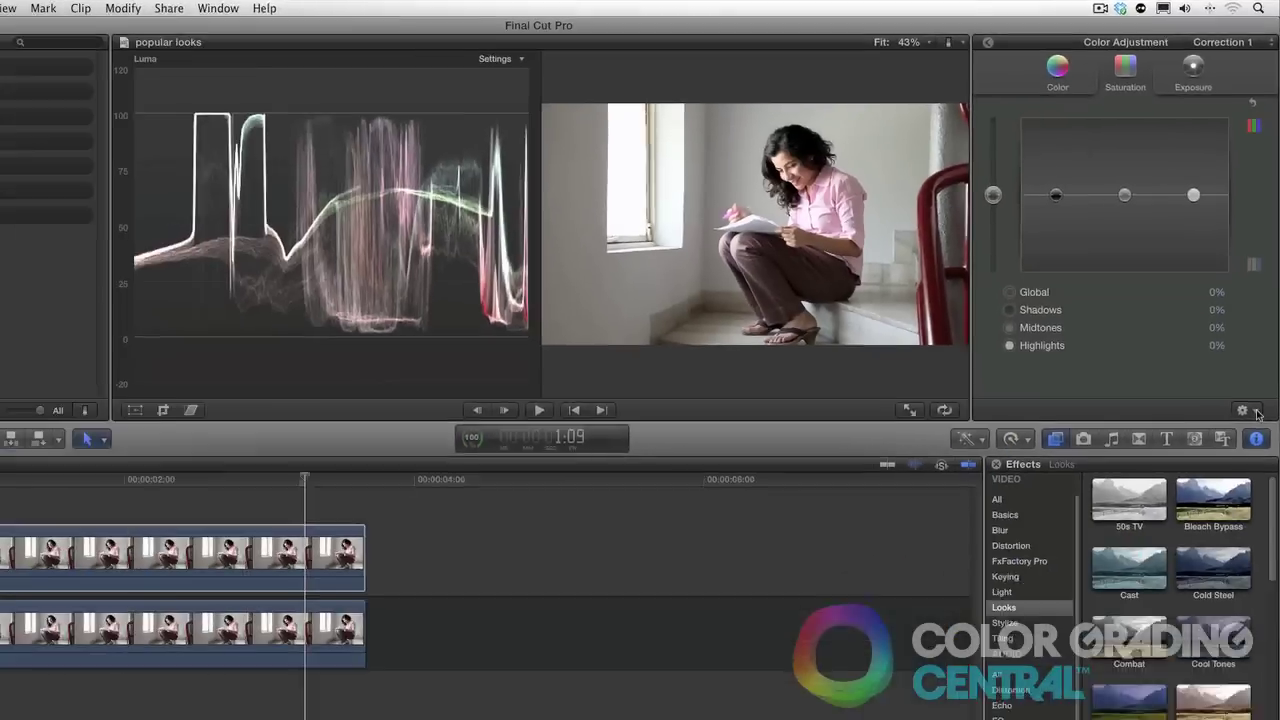
{"action": "left_click", "coordinate": [1236, 712]}
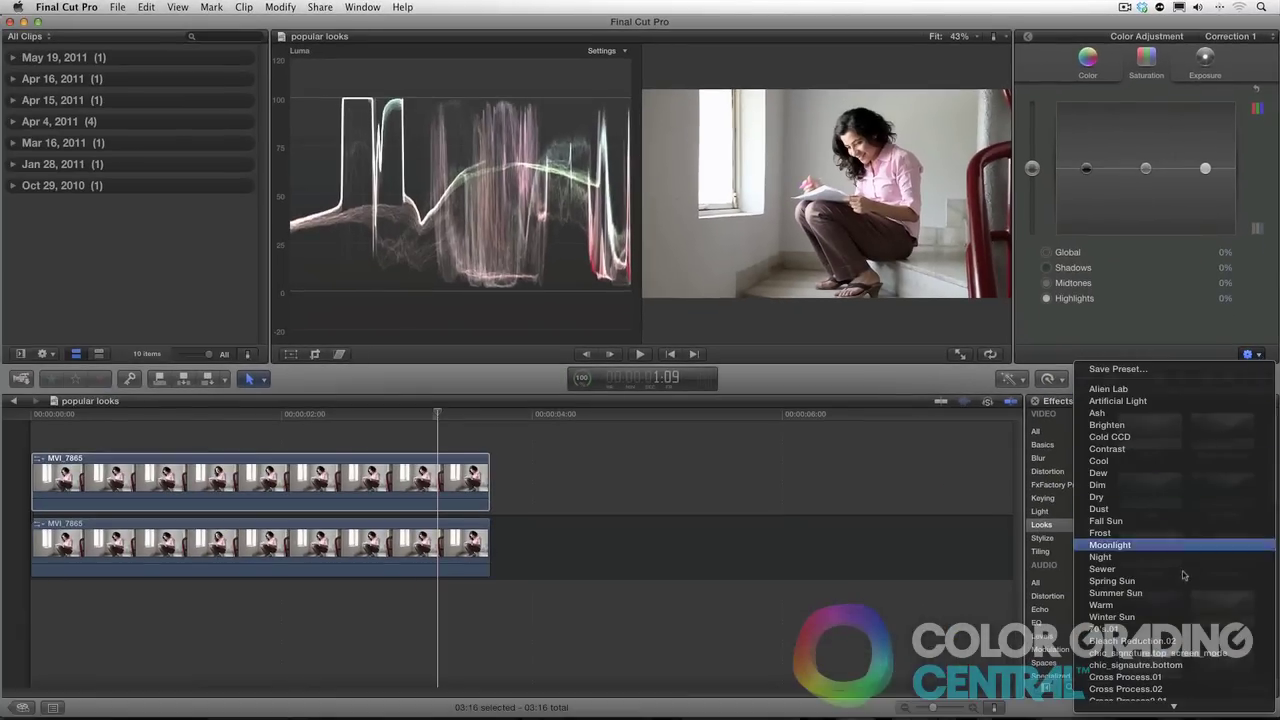
{"action": "left_click", "coordinate": [1180, 678]}
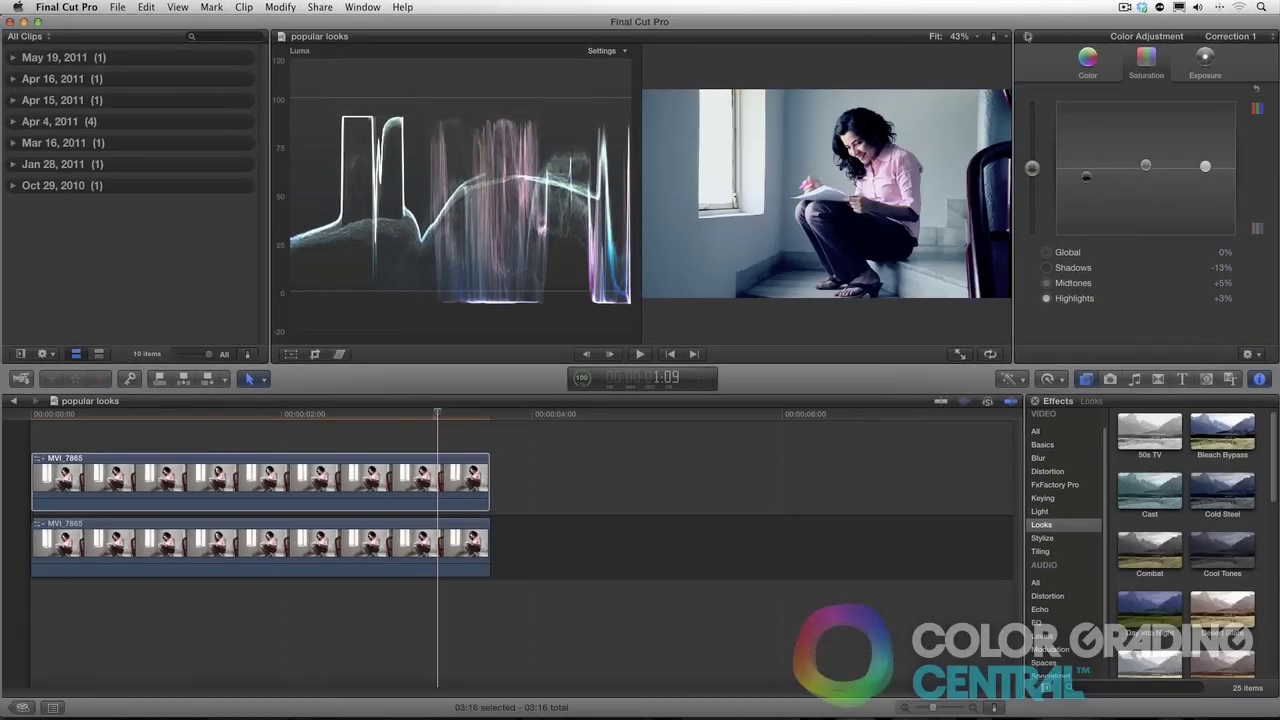
Add a second color correction and apply the Cross Process.01 preset to it.
{"action": "left_click", "coordinate": [1027, 36]}
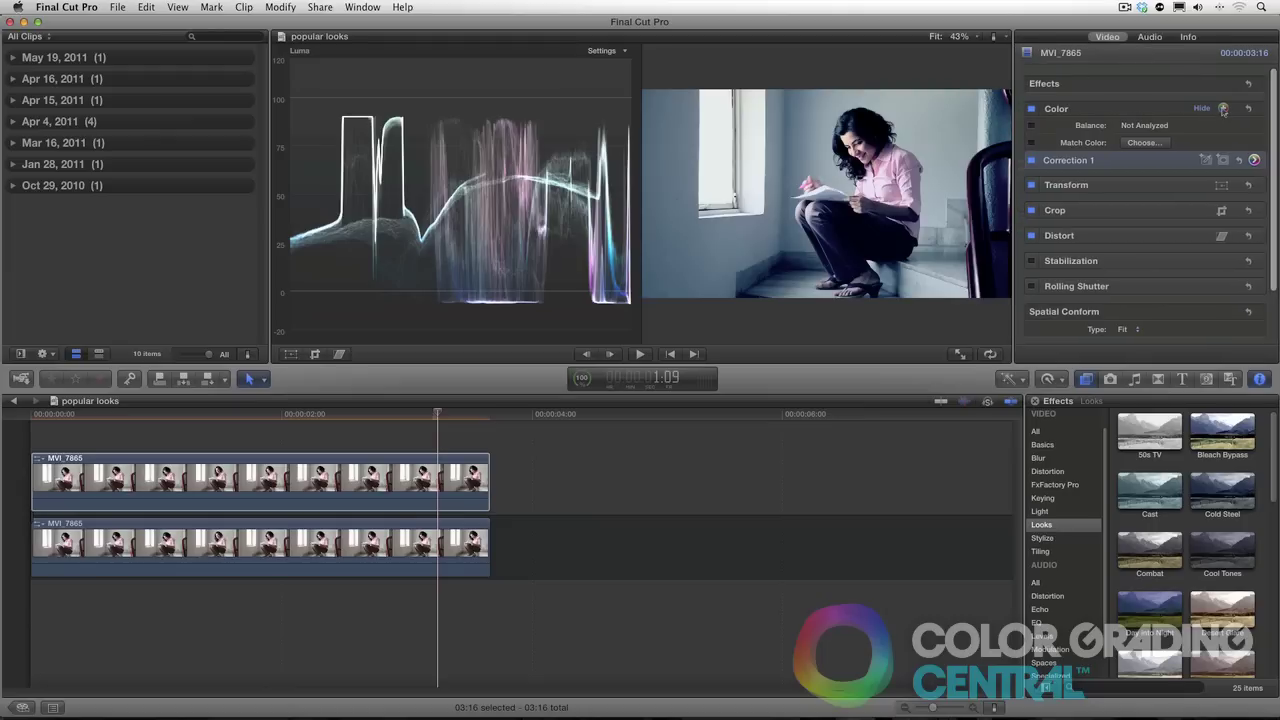
{"action": "left_click", "coordinate": [1223, 109]}
{"action": "left_click", "coordinate": [1254, 177]}
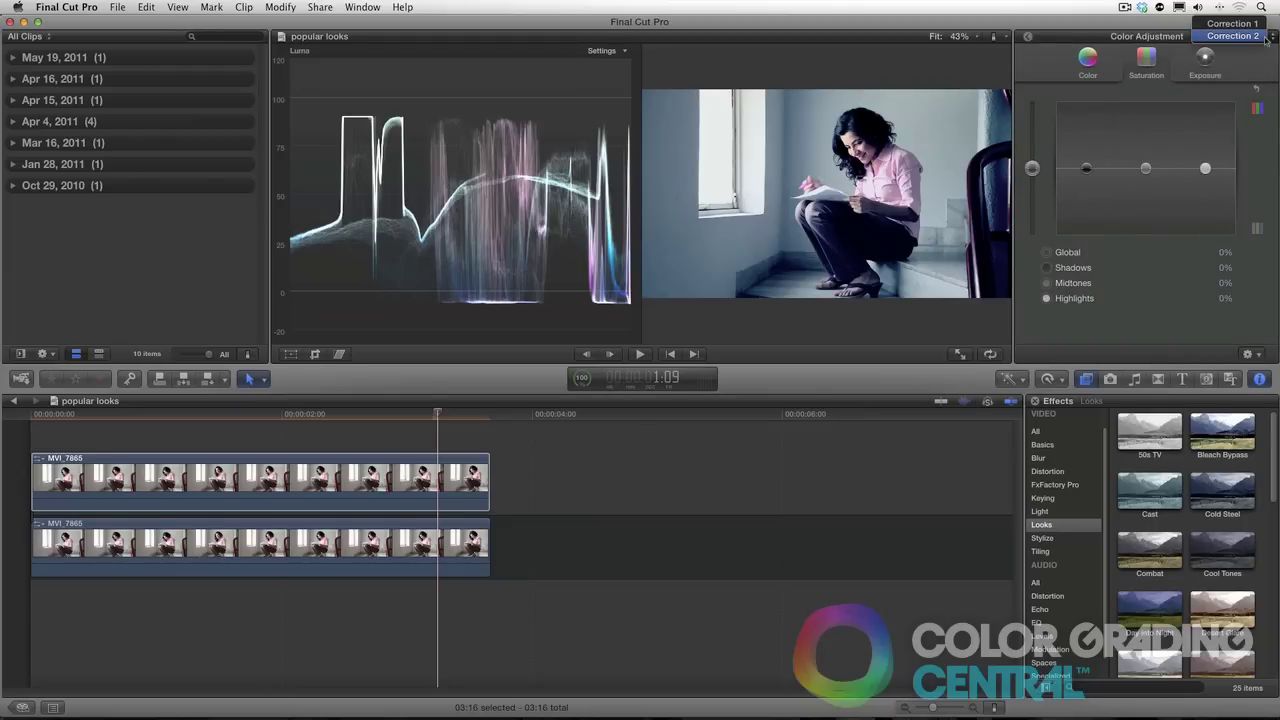
{"action": "left_click", "coordinate": [1258, 355]}
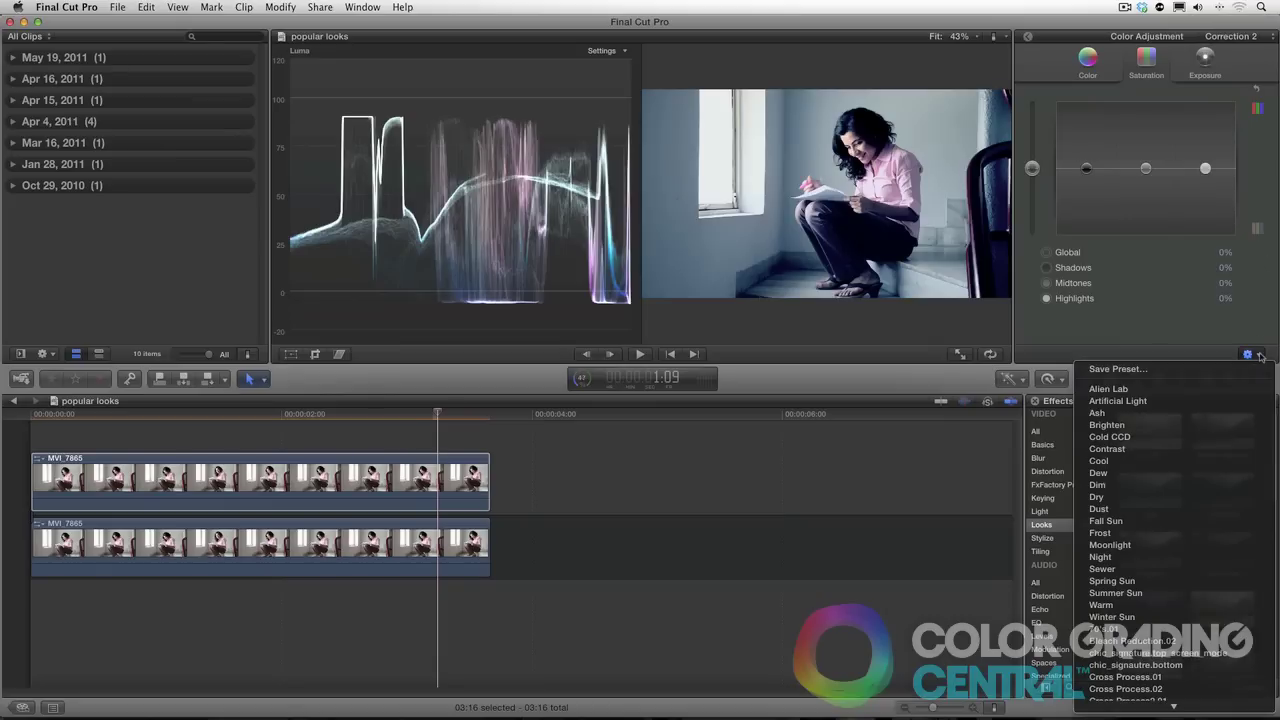
{"action": "left_click", "coordinate": [1179, 689]}
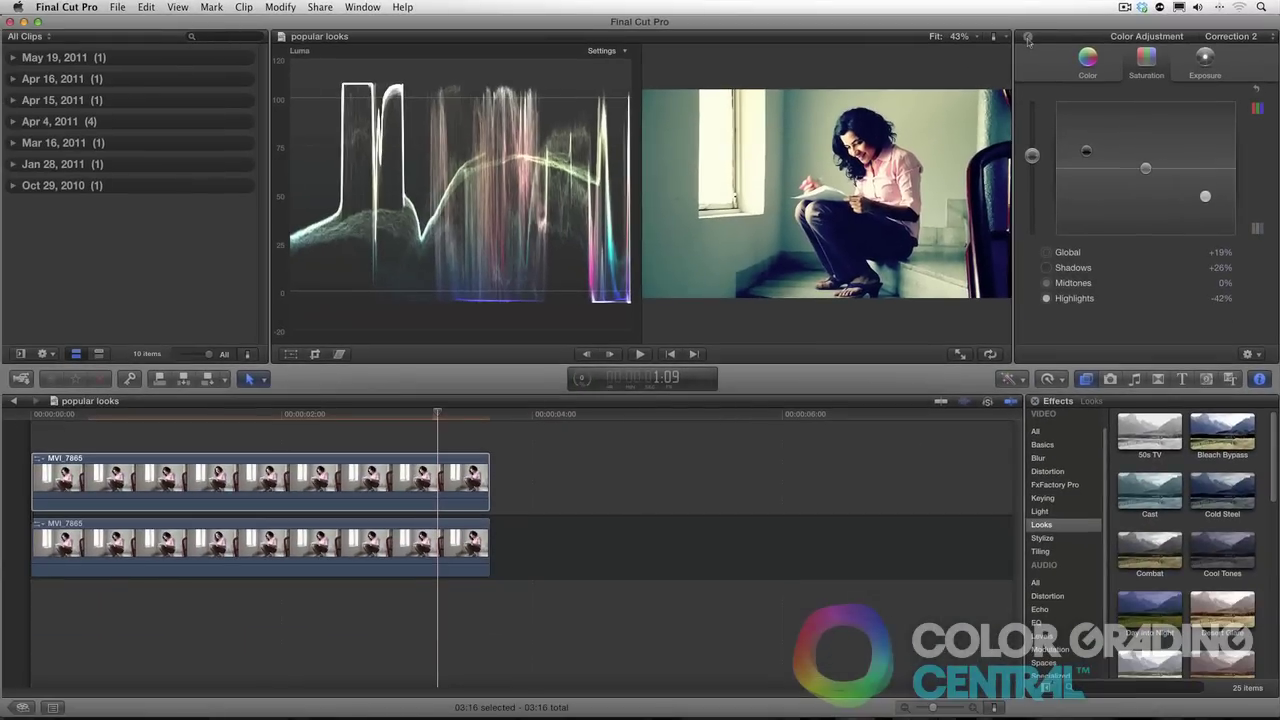
Remove the cross-processed grade, try another preset, then apply denverriddle_signature.bottom.
{"action": "left_click", "coordinate": [773, 75]}
{"action": "left_click", "coordinate": [1248, 108]}
{"action": "left_click", "coordinate": [1254, 160]}
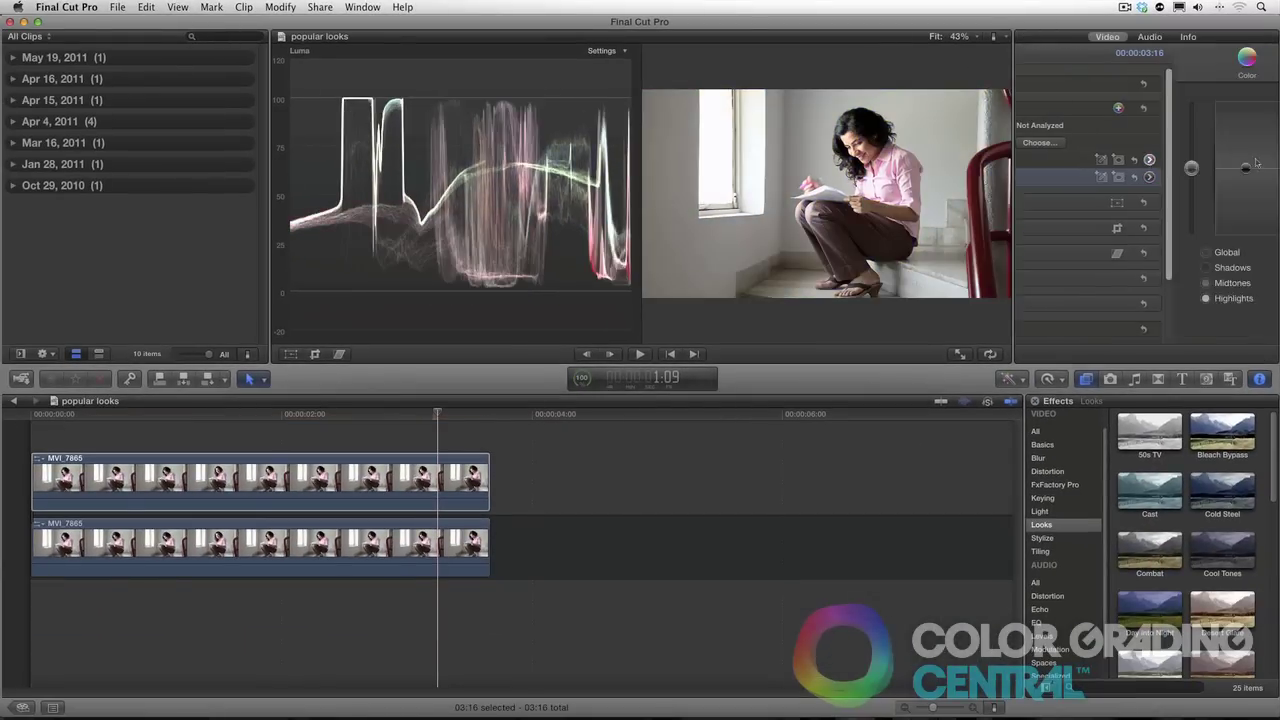
{"action": "left_click", "coordinate": [1256, 355]}
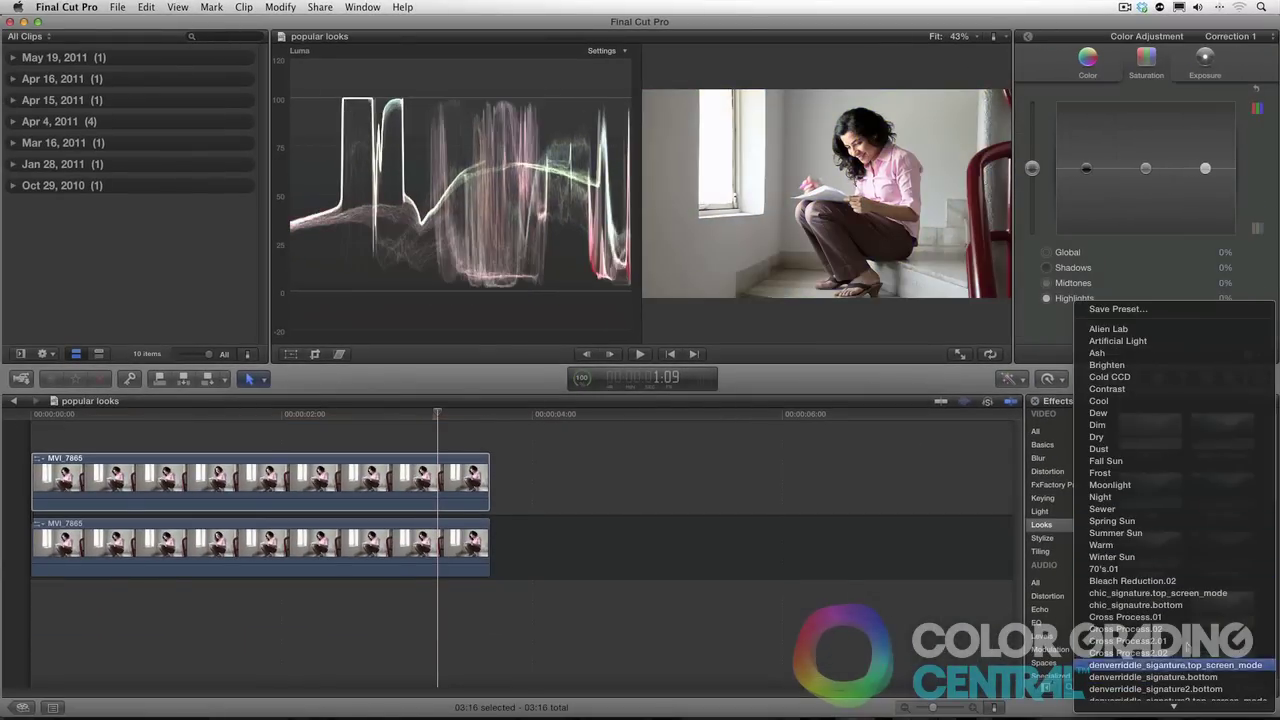
{"action": "left_click", "coordinate": [1194, 586]}
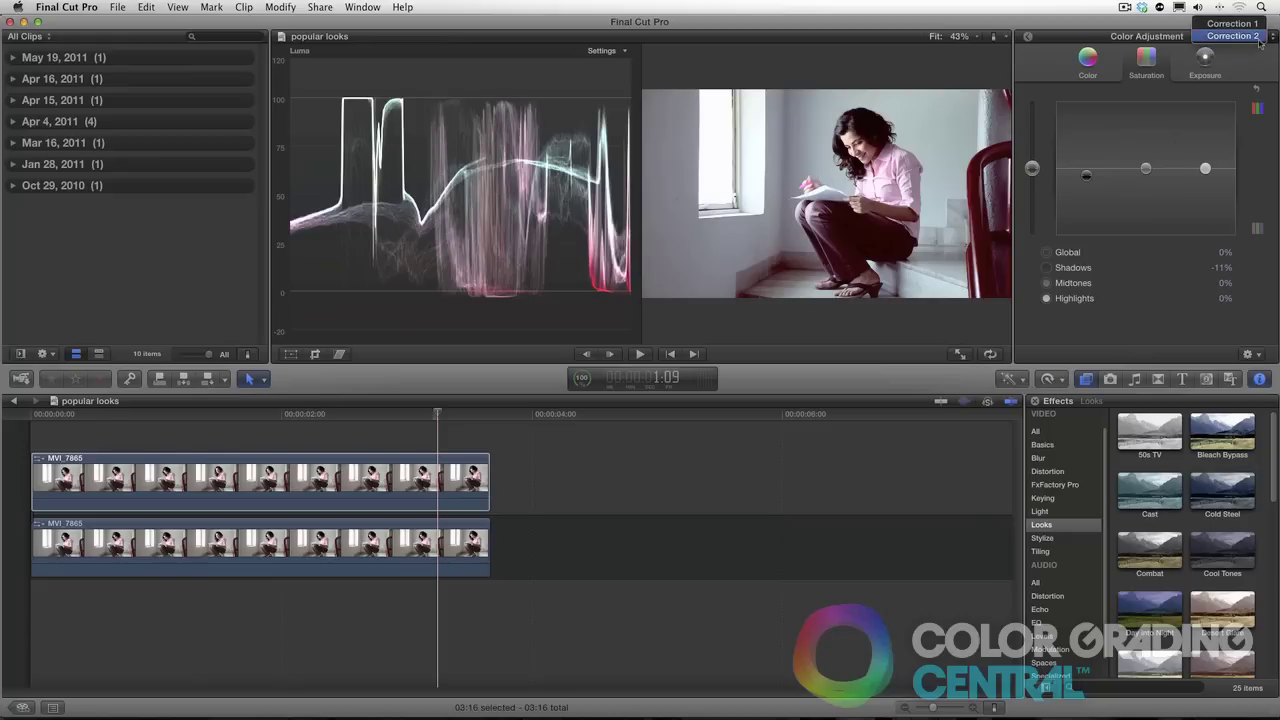
{"action": "left_click", "coordinate": [1249, 355]}
{"action": "left_click", "coordinate": [1150, 637]}
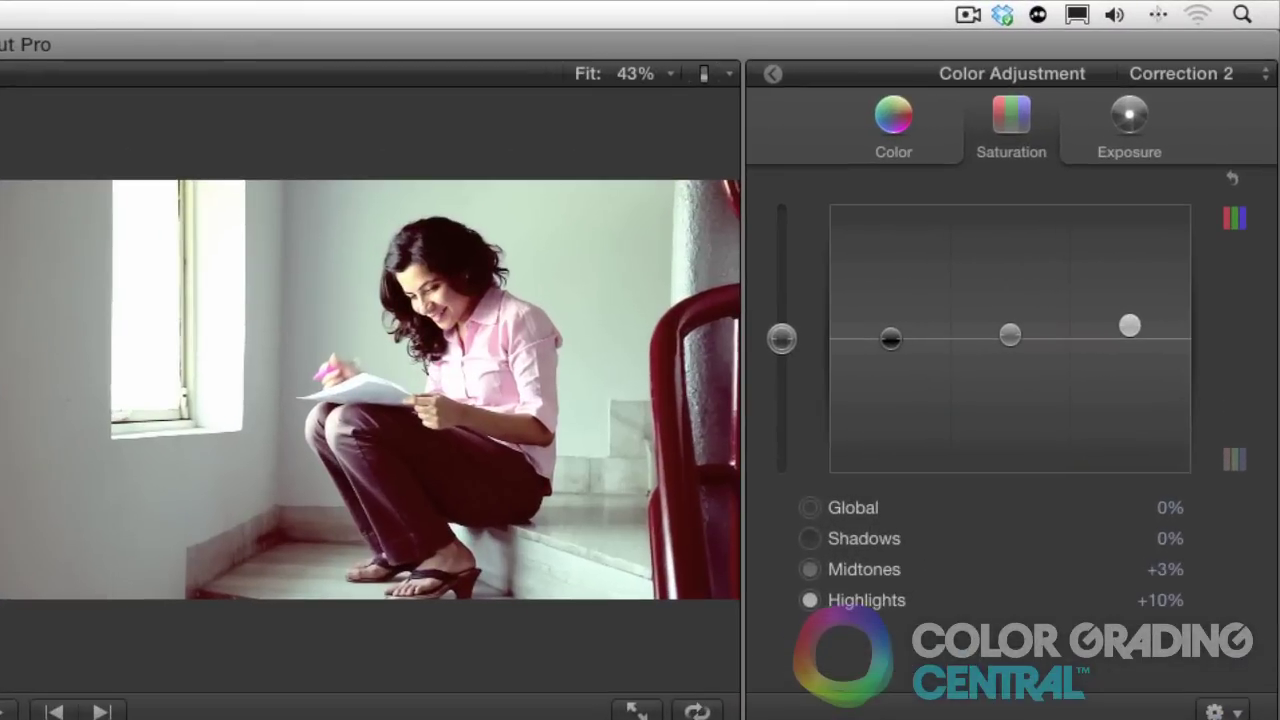